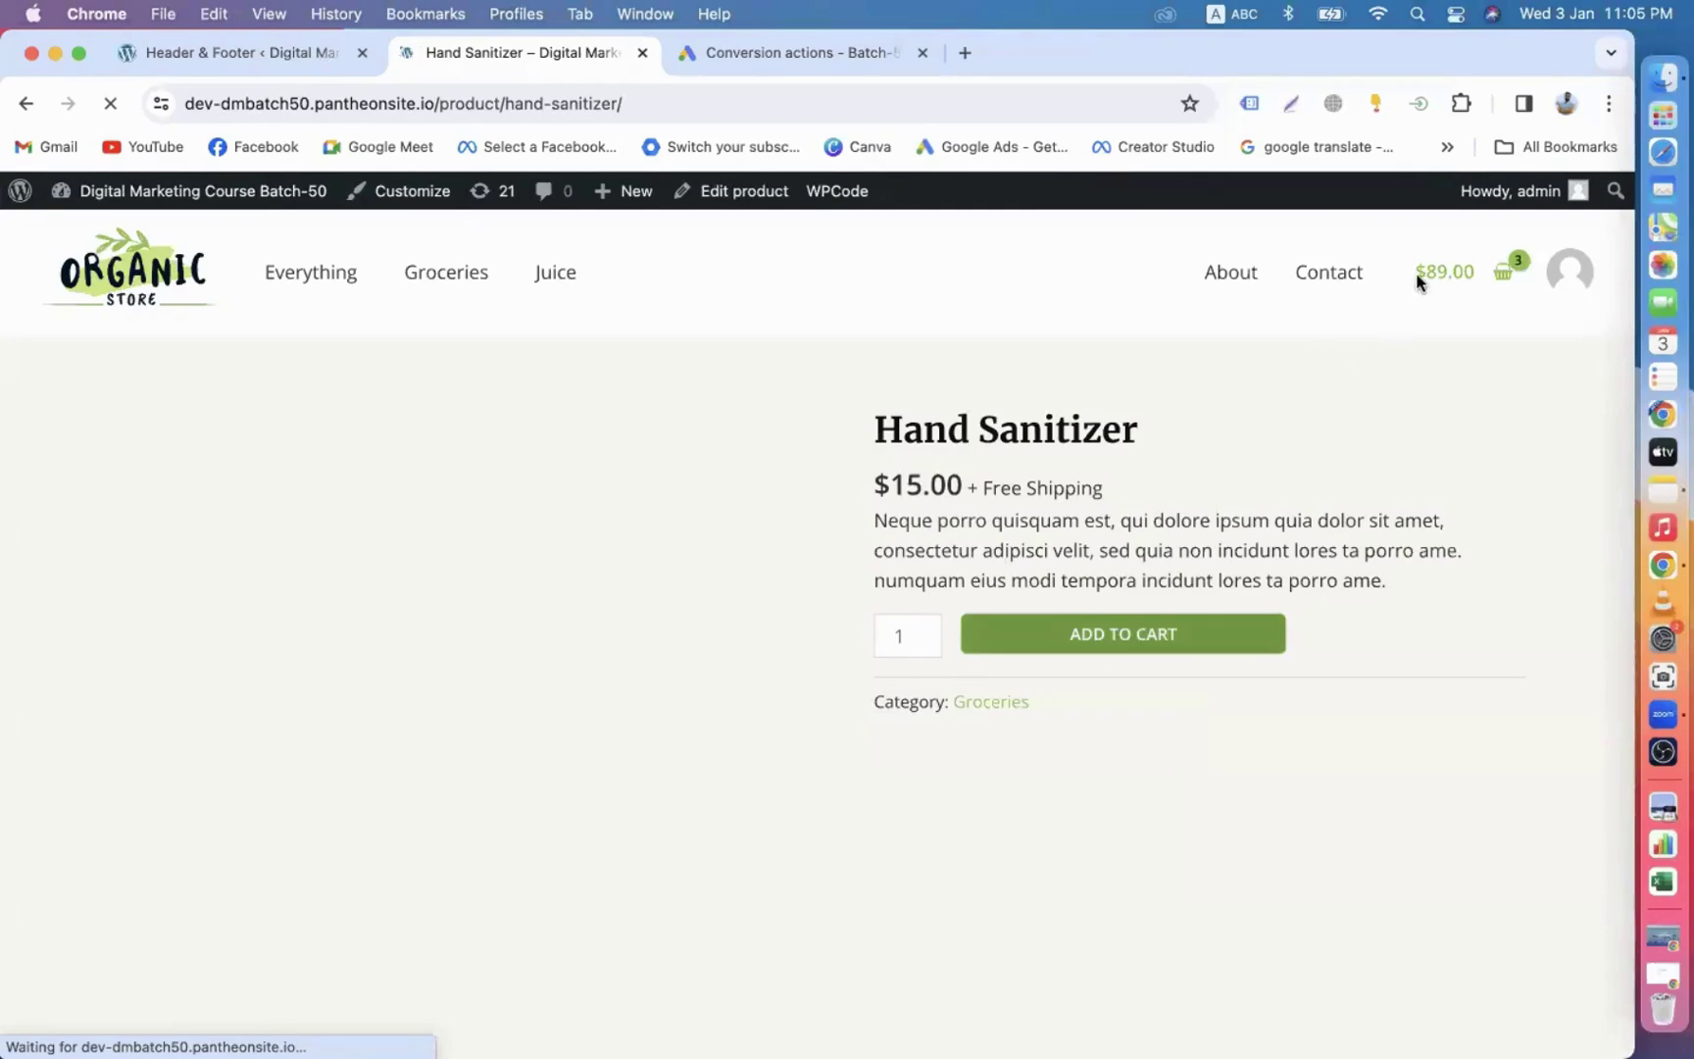
Switch Chrome to the DMLC-IT Institute profile from the profile menu.
{"action": "left_click", "coordinate": [1565, 108]}
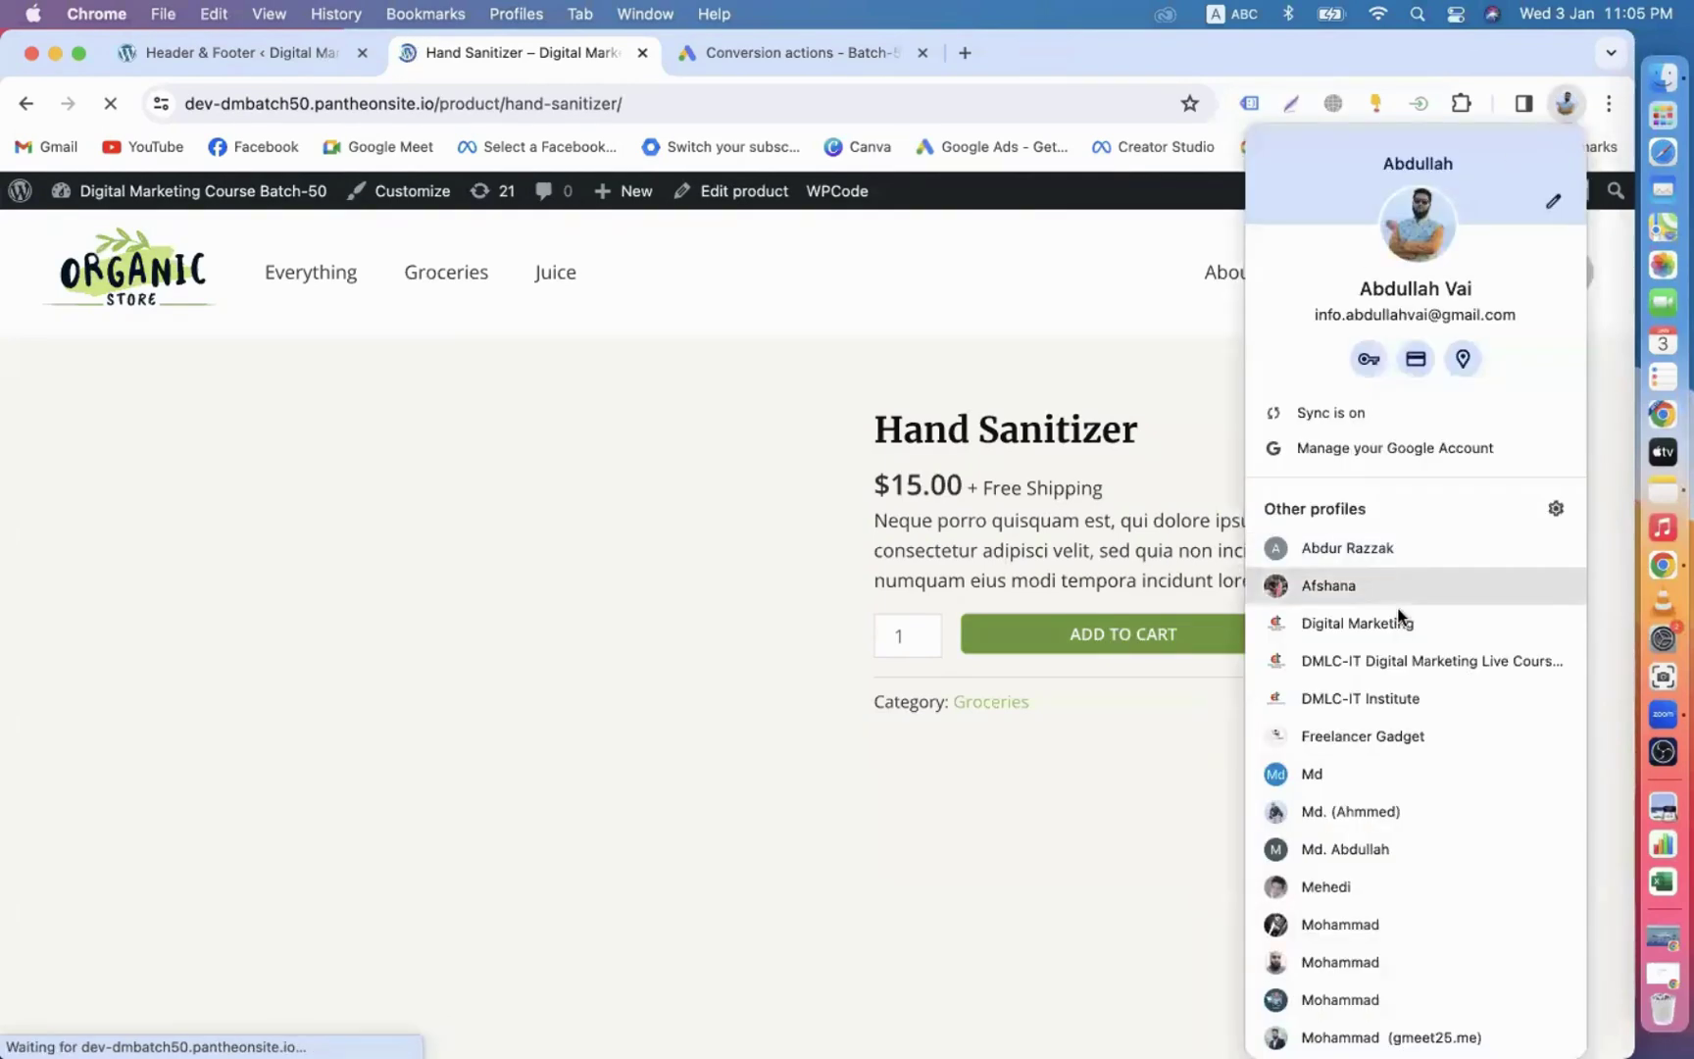
{"action": "scroll", "coordinate": [1383, 695], "scroll_direction": "down", "scroll_amount": 5}
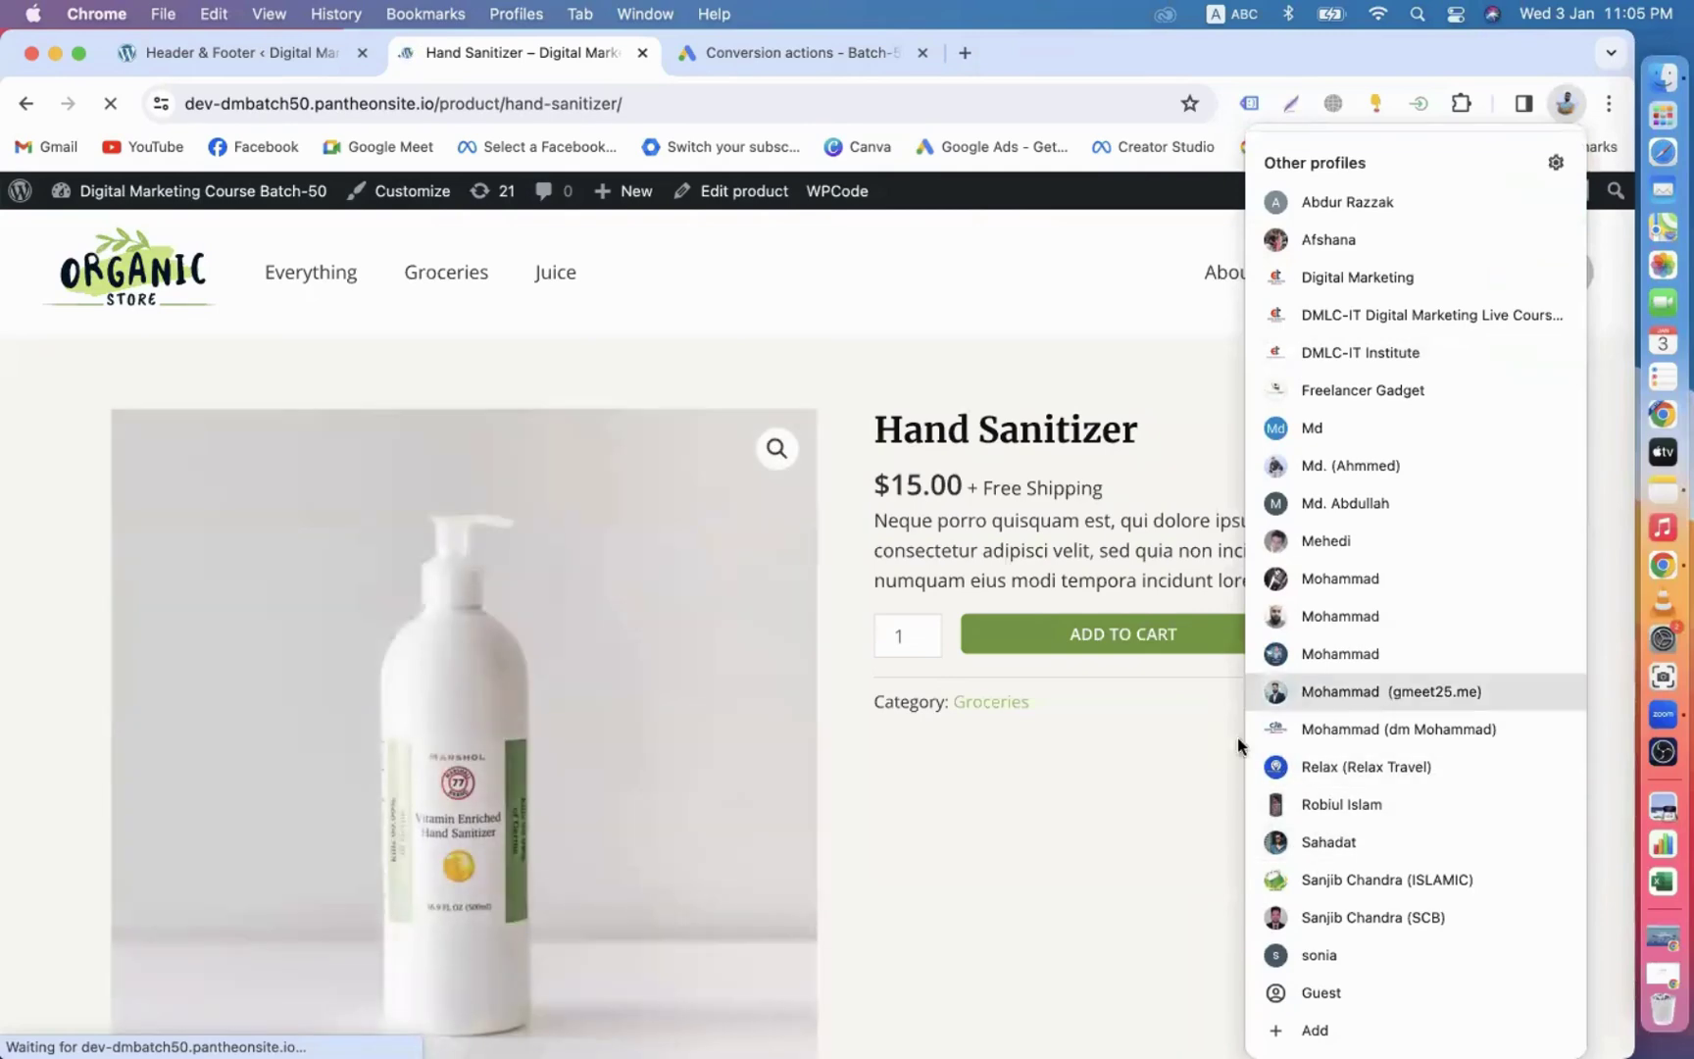
{"action": "left_click", "coordinate": [1329, 356]}
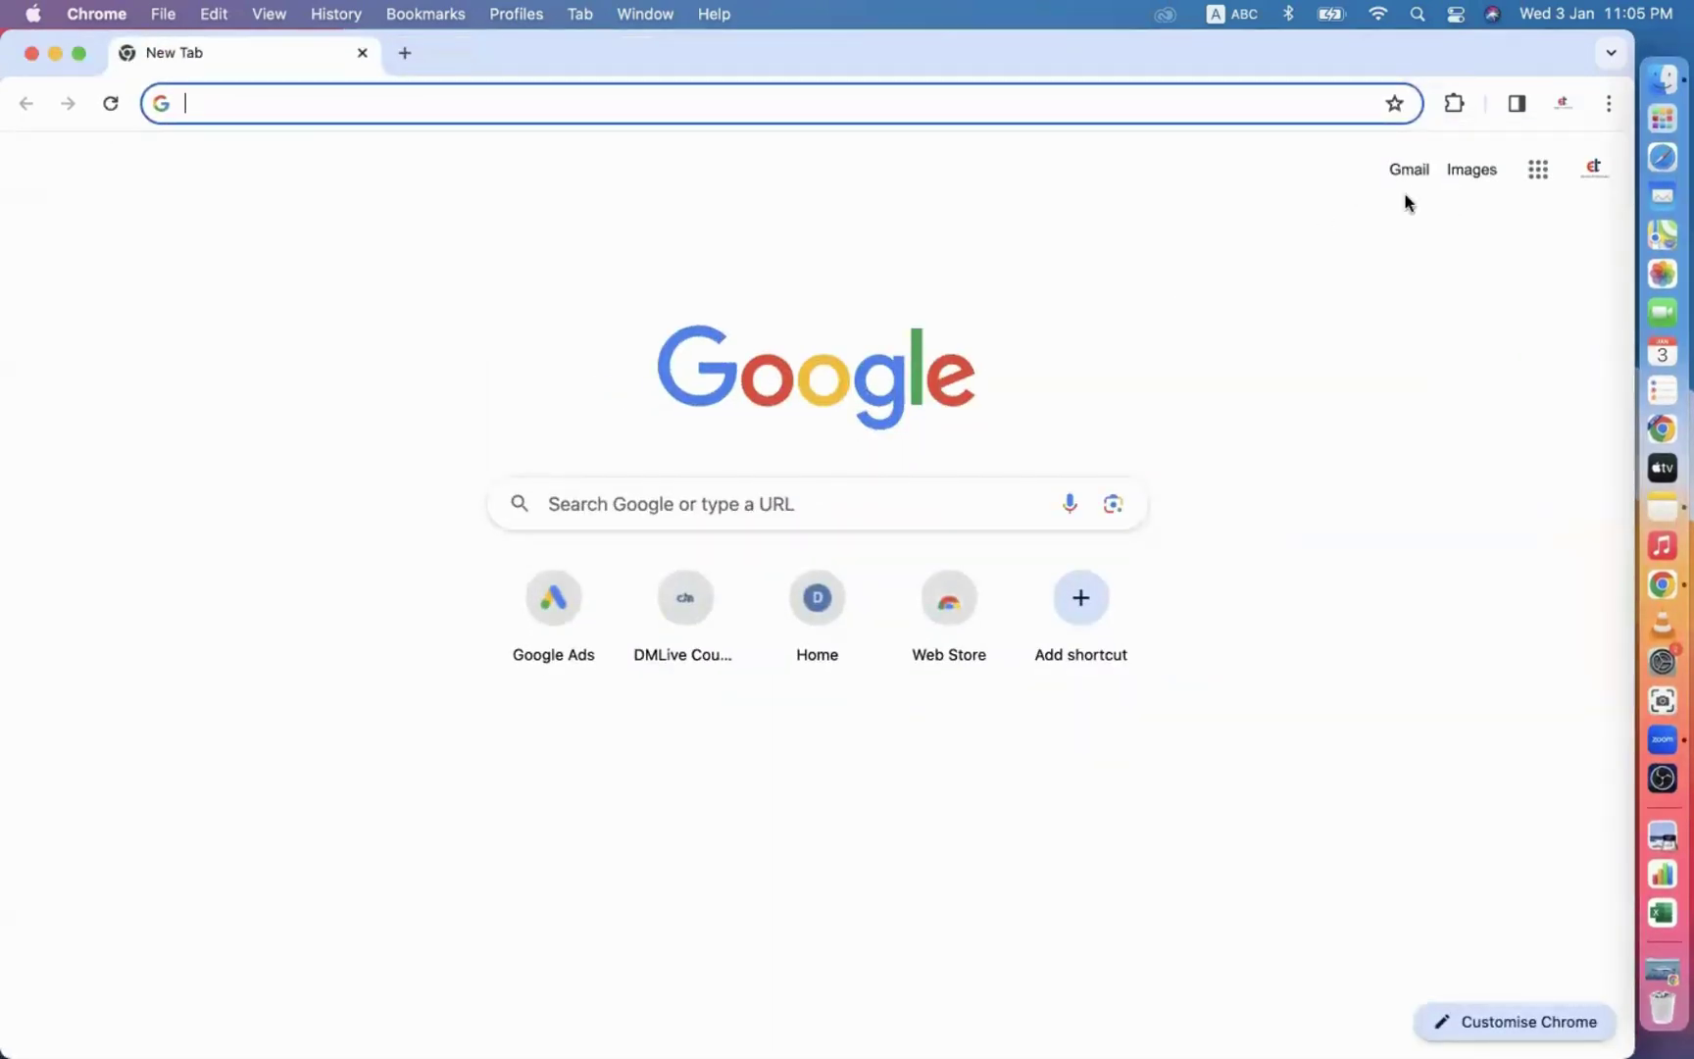
Go to the Pantheon website at pantheon.io using the 'pan' address-bar suggestion.
{"action": "left_click", "coordinate": [1593, 176]}
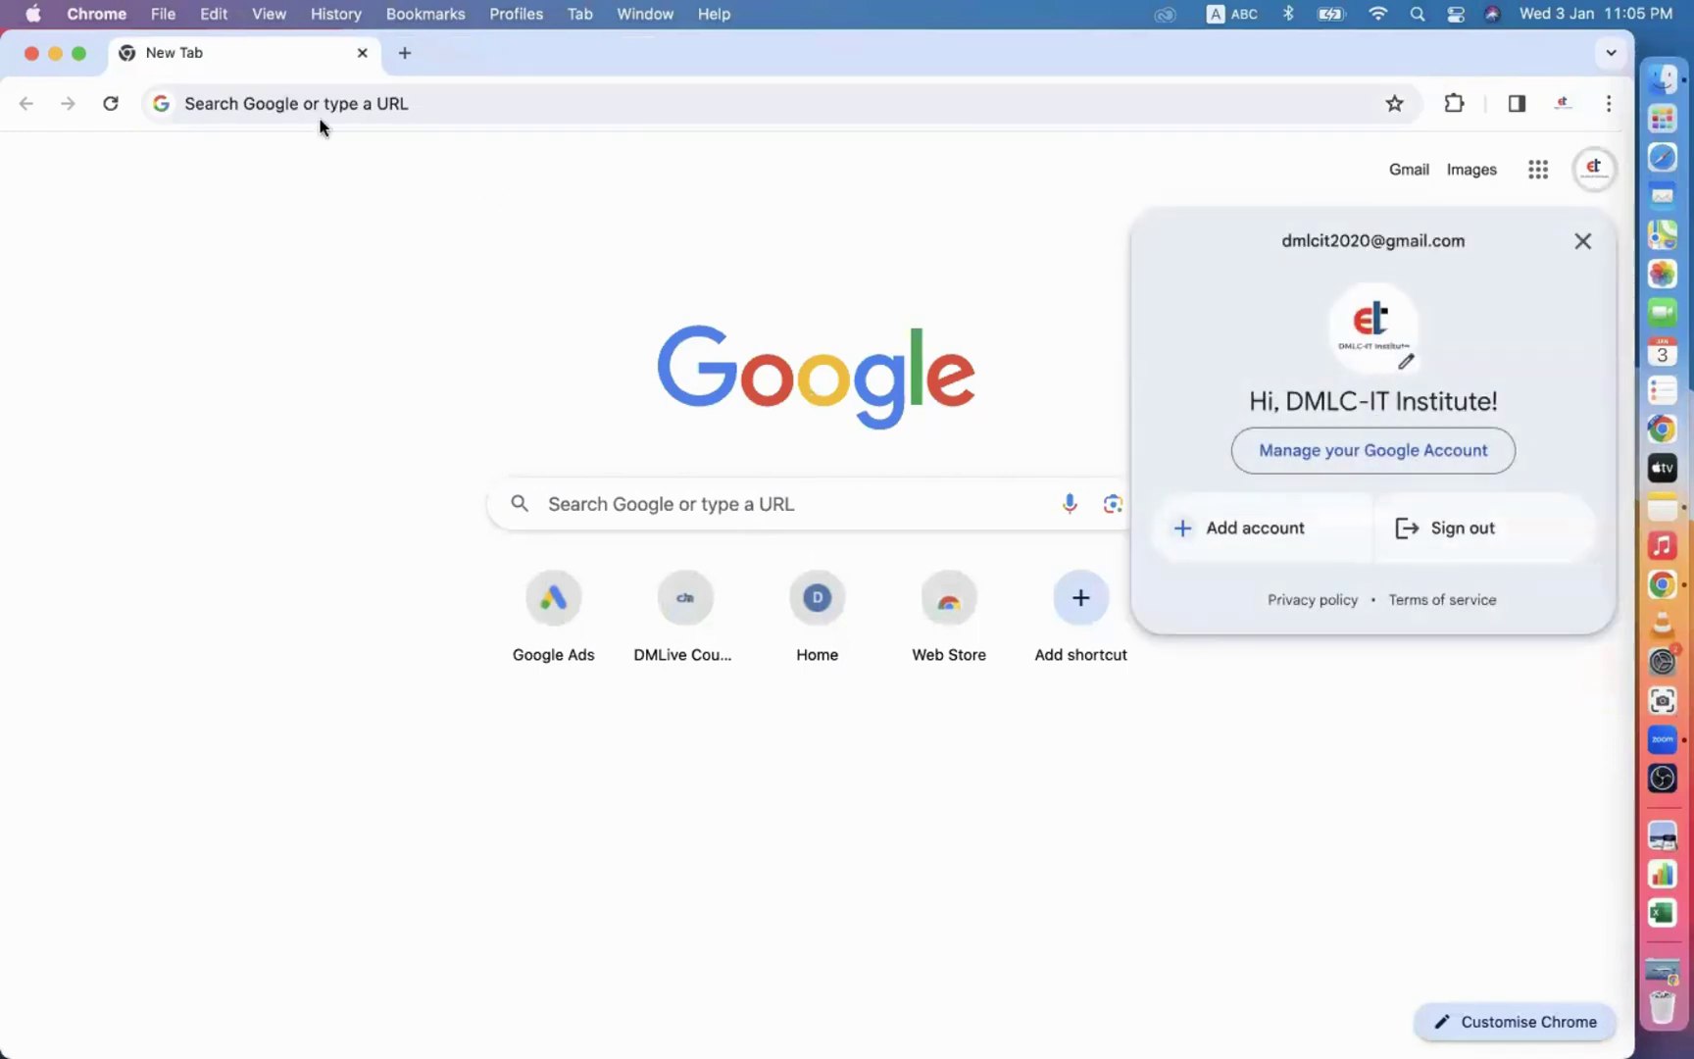
{"action": "left_click", "coordinate": [341, 102]}
{"action": "type", "text": "pan"}
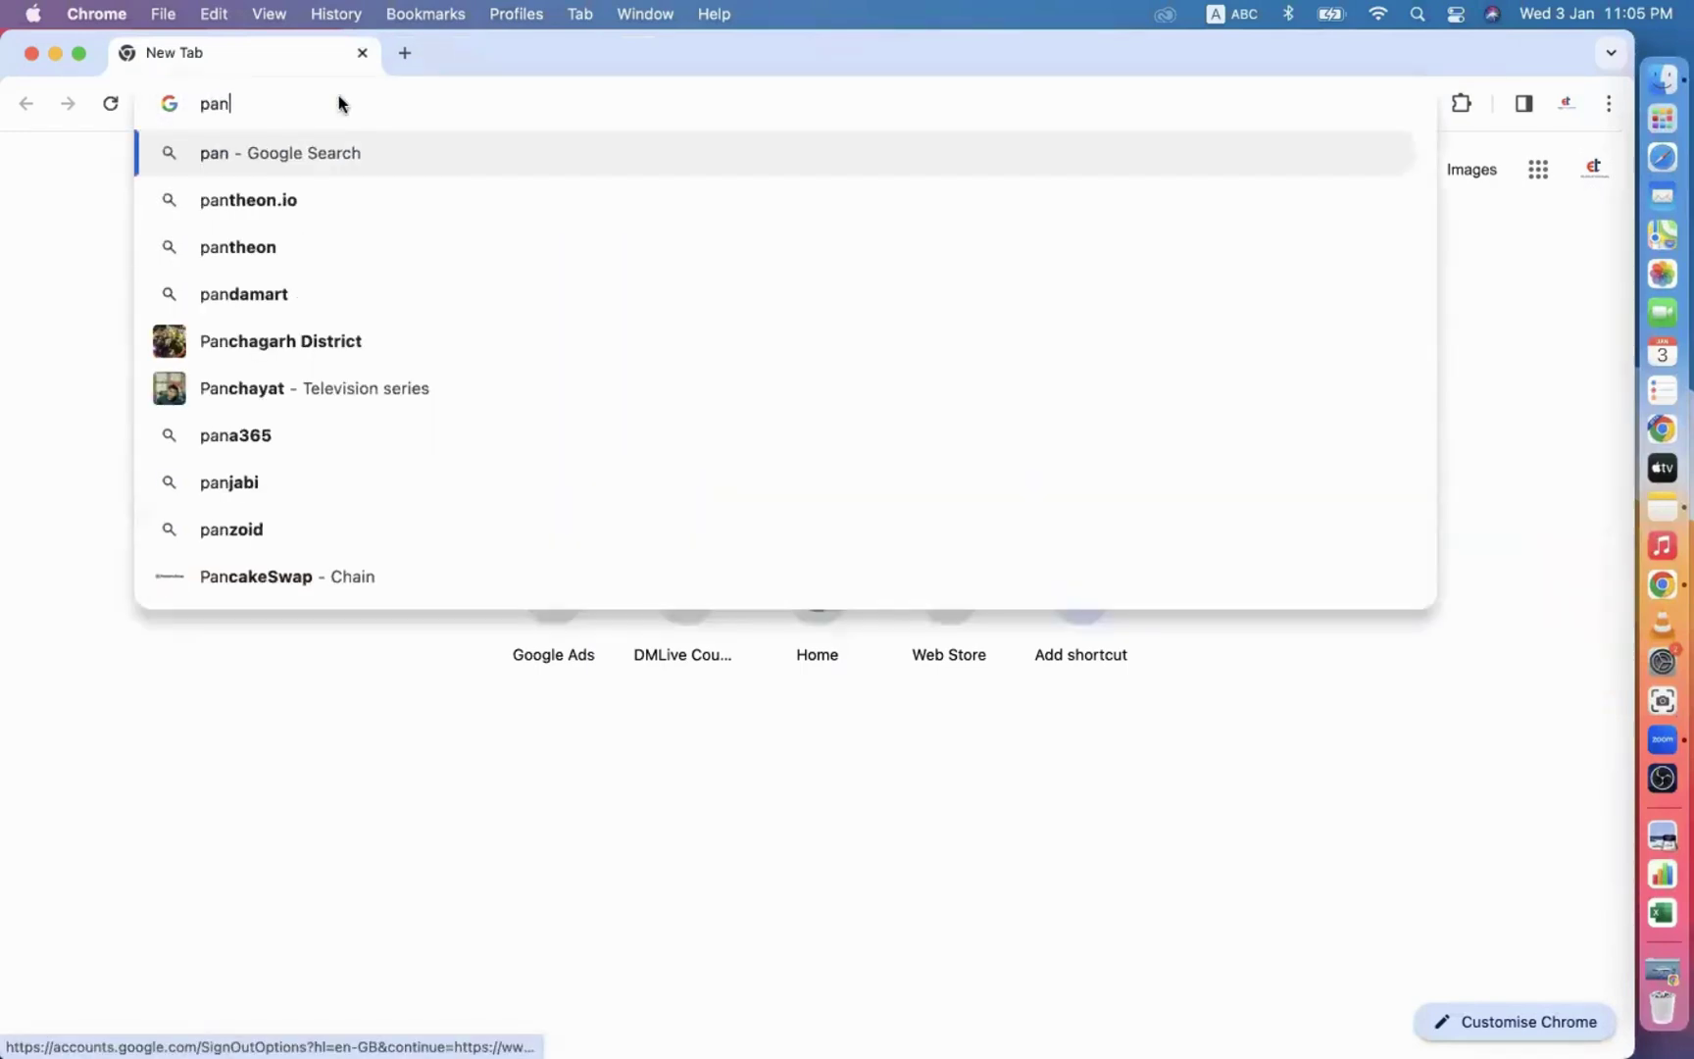
{"action": "left_click", "coordinate": [263, 201]}
{"action": "left_click", "coordinate": [266, 392]}
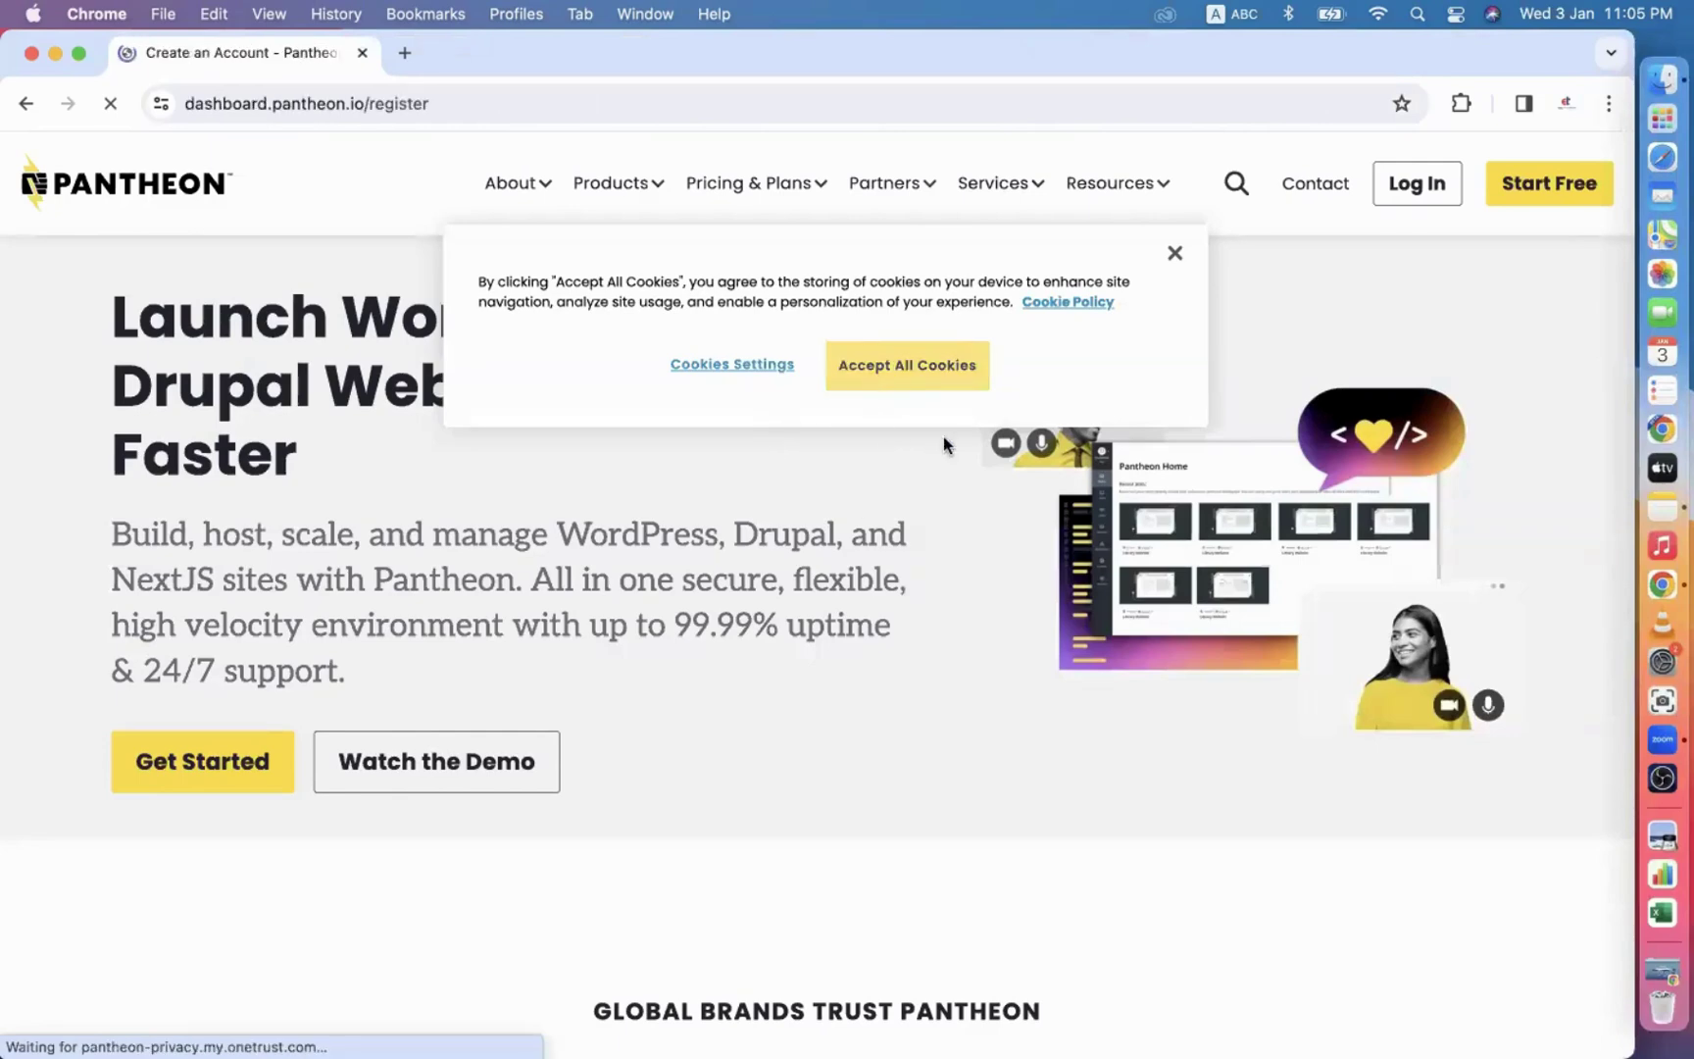
Accept all cookies and sign up for Pantheon with the Google account.
{"action": "left_click", "coordinate": [892, 365]}
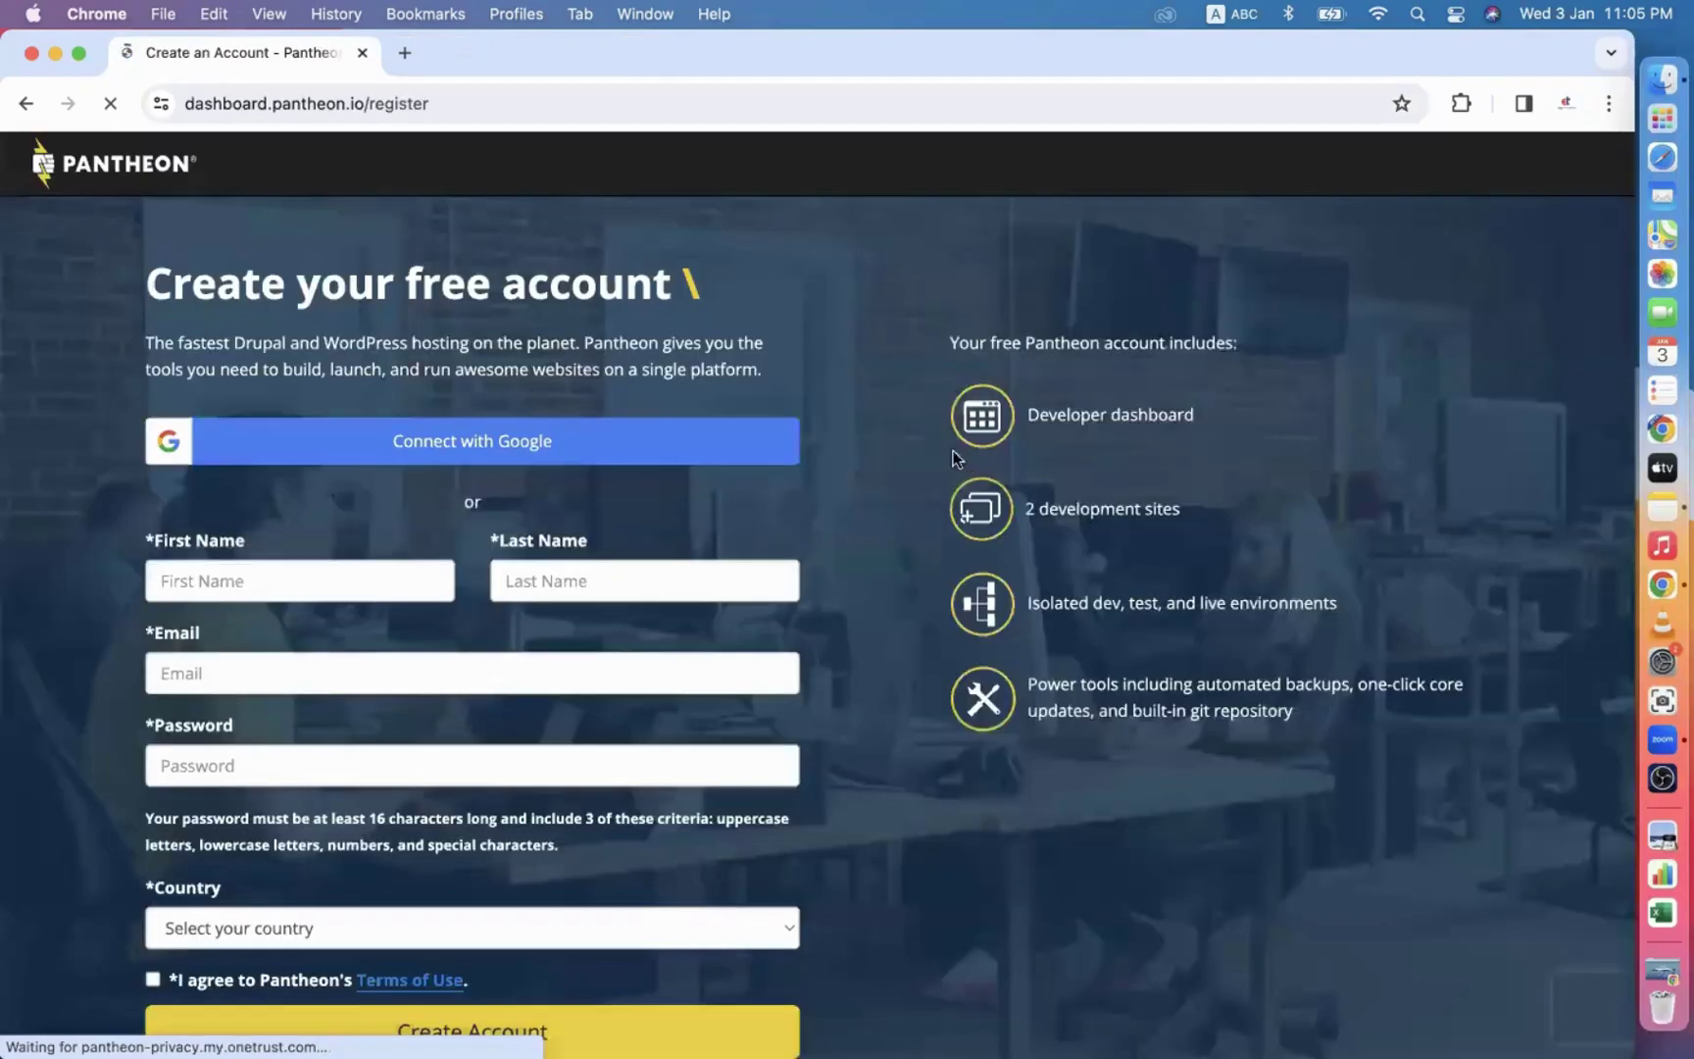
{"action": "left_click", "coordinate": [517, 461]}
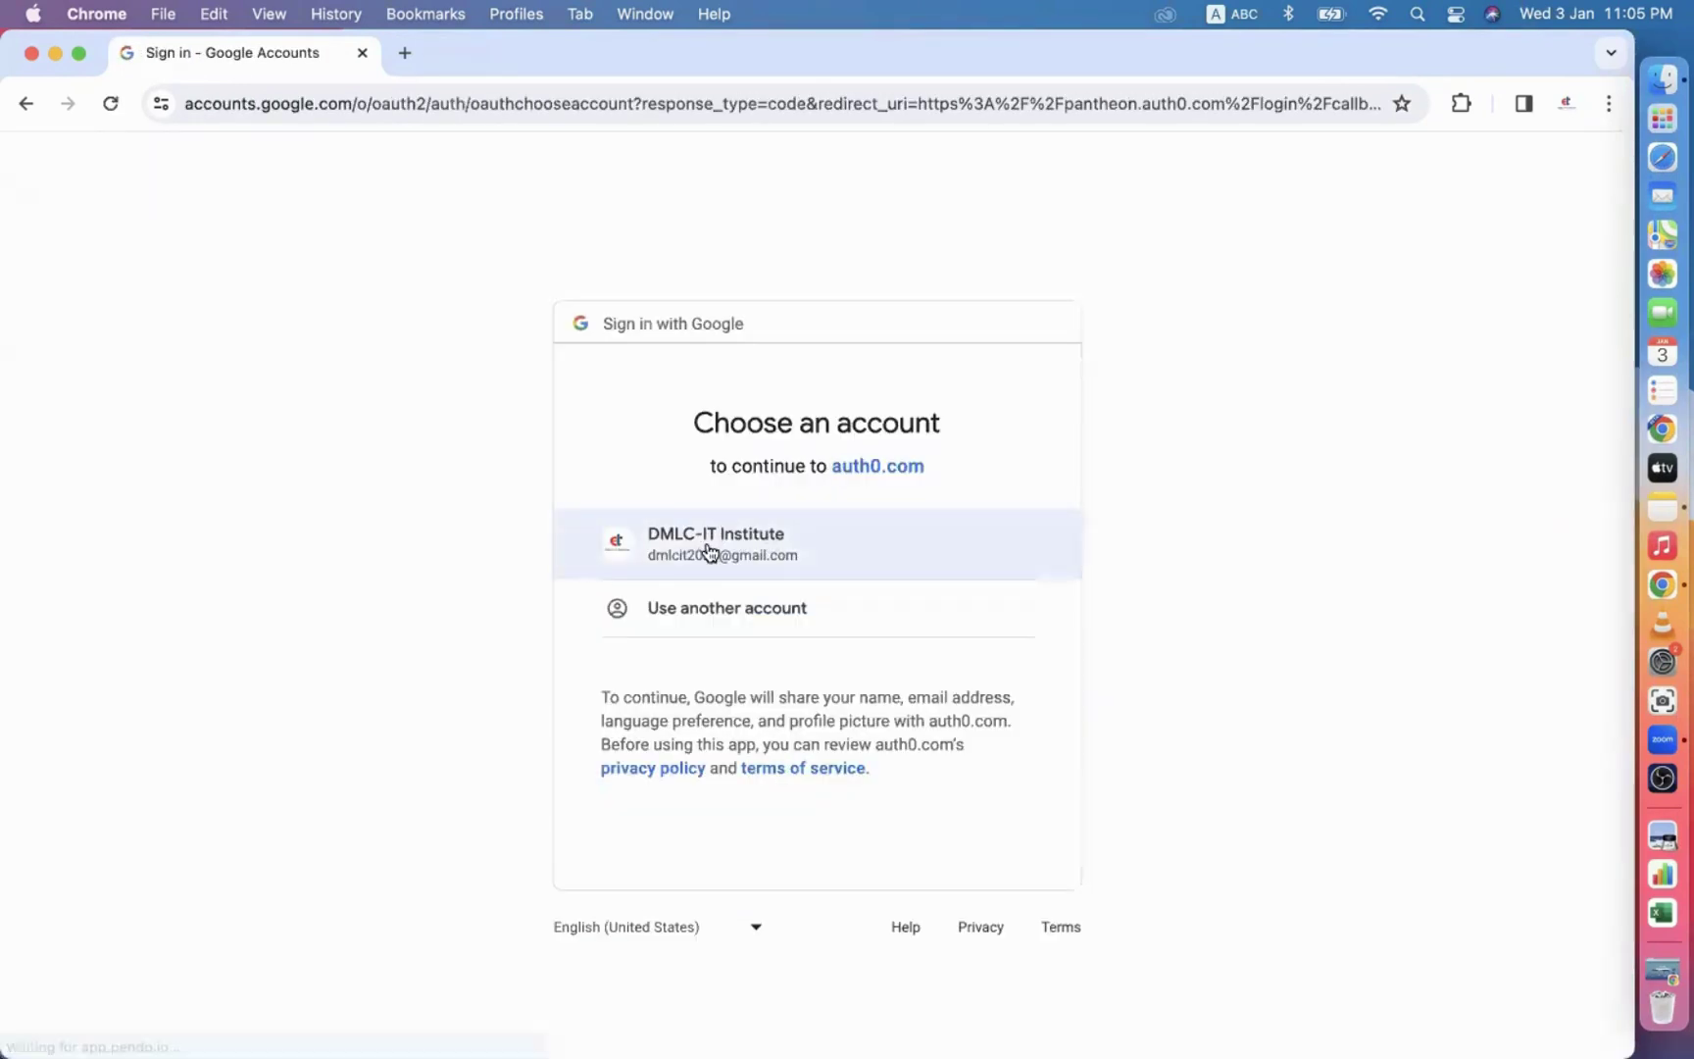
{"action": "left_click", "coordinate": [742, 537]}
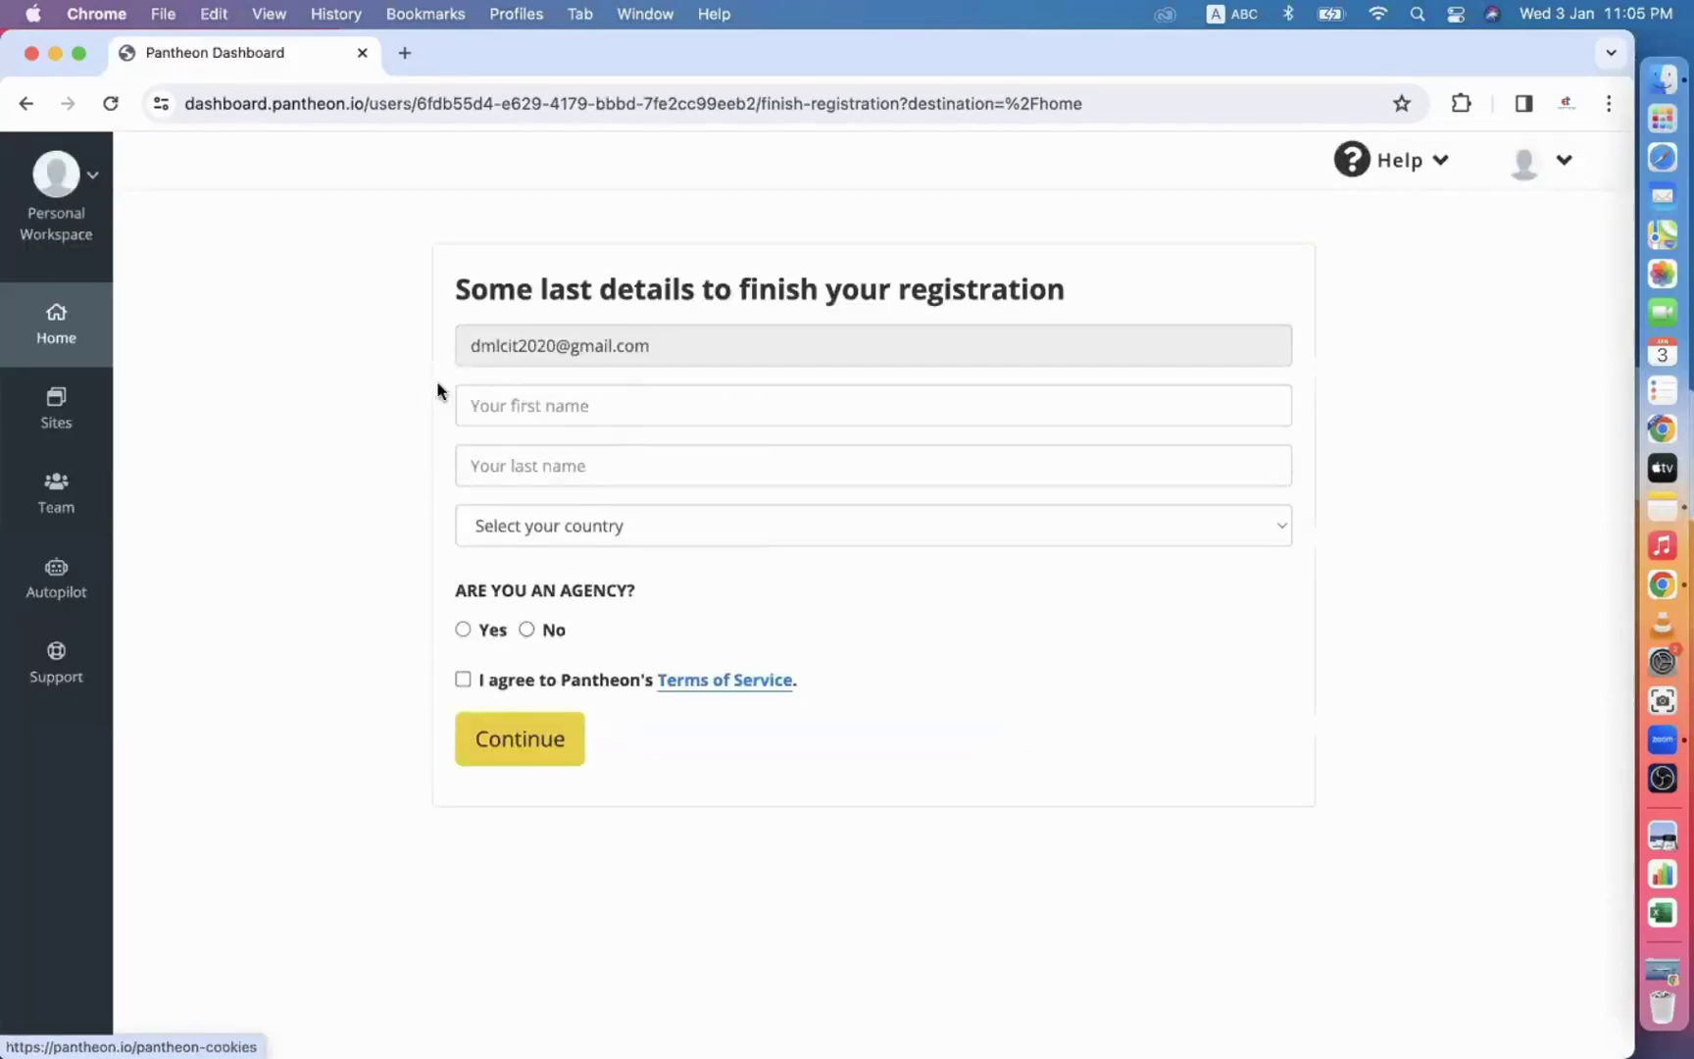
Enter the user's first and last name and choose Bangladesh as the country.
{"action": "left_click", "coordinate": [534, 480]}
{"action": "left_click", "coordinate": [557, 542]}
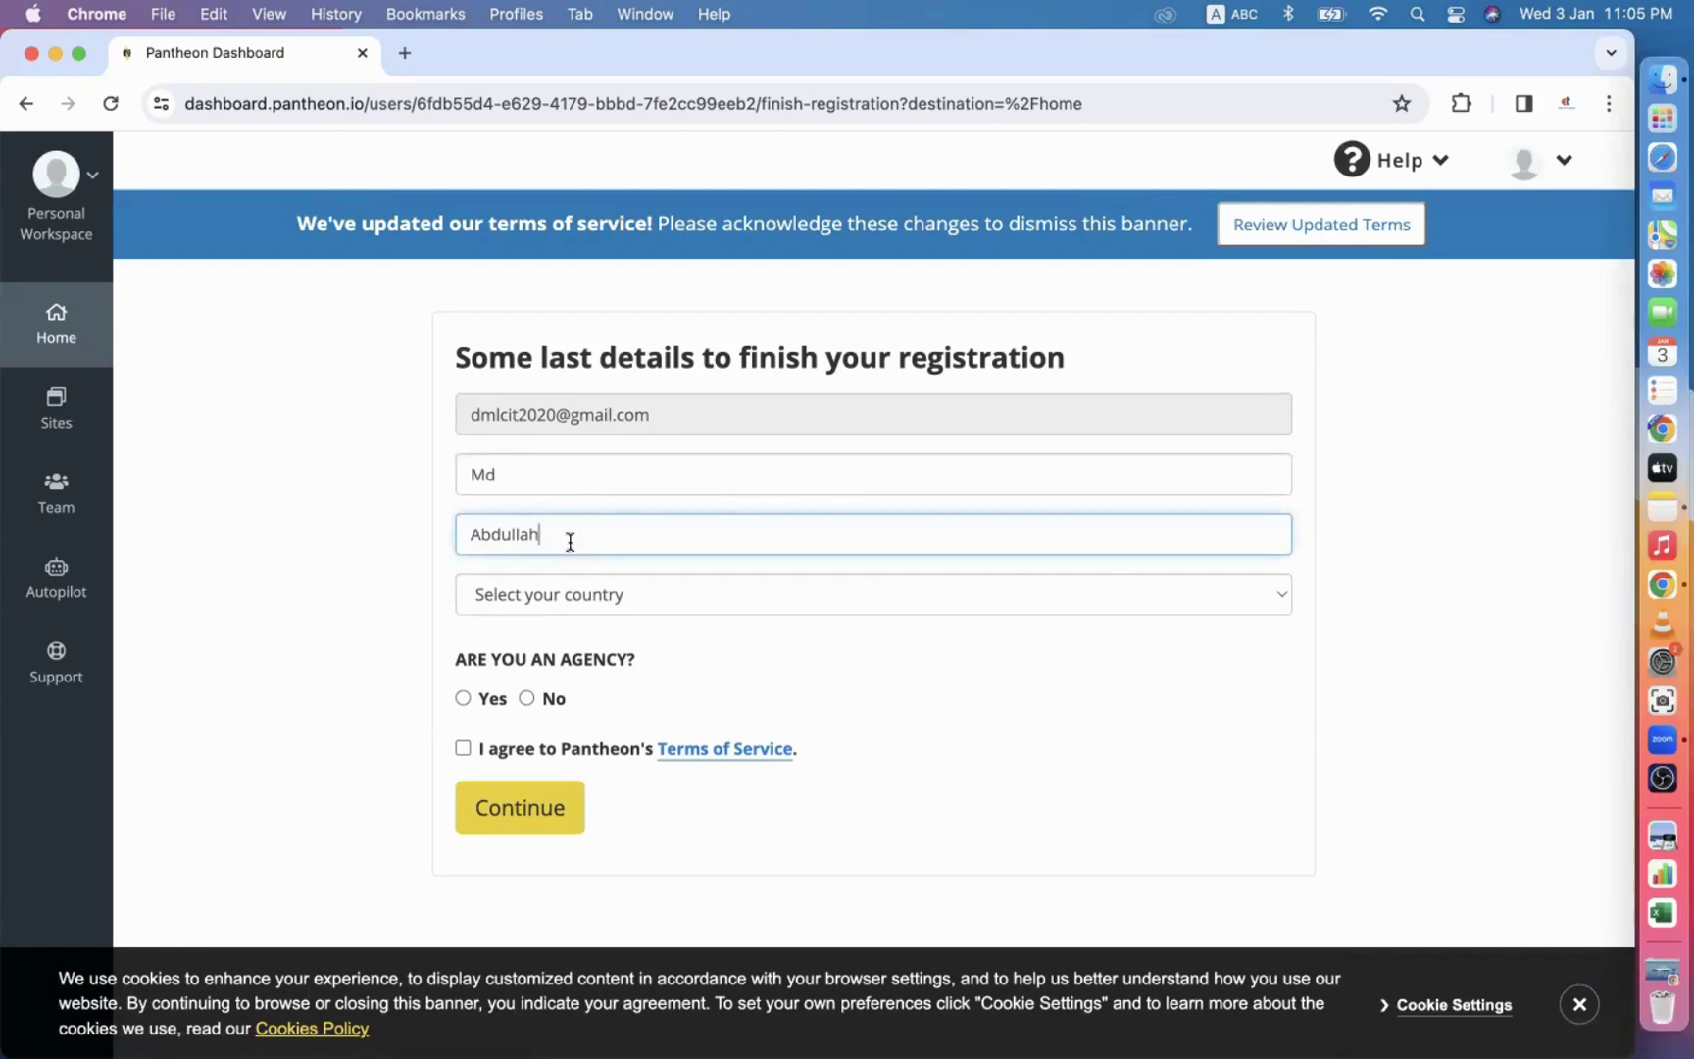
{"action": "left_click", "coordinate": [520, 594]}
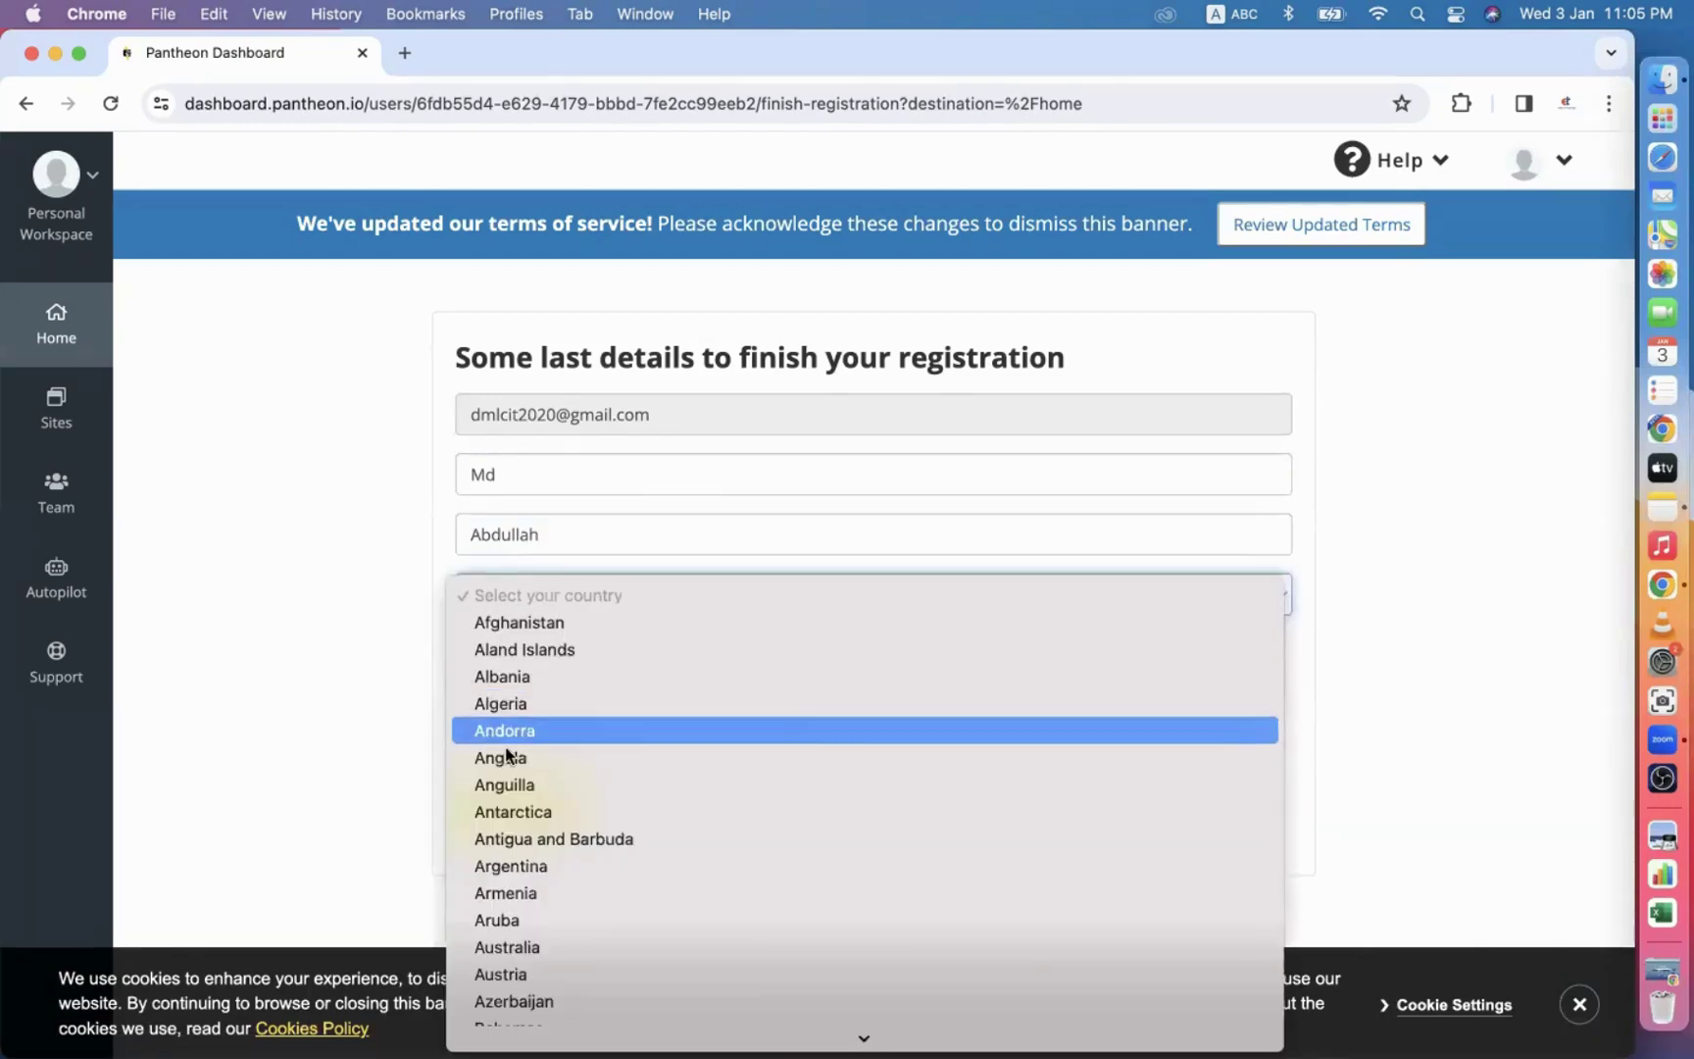
{"action": "scroll", "coordinate": [531, 912], "scroll_direction": "down", "scroll_amount": 5}
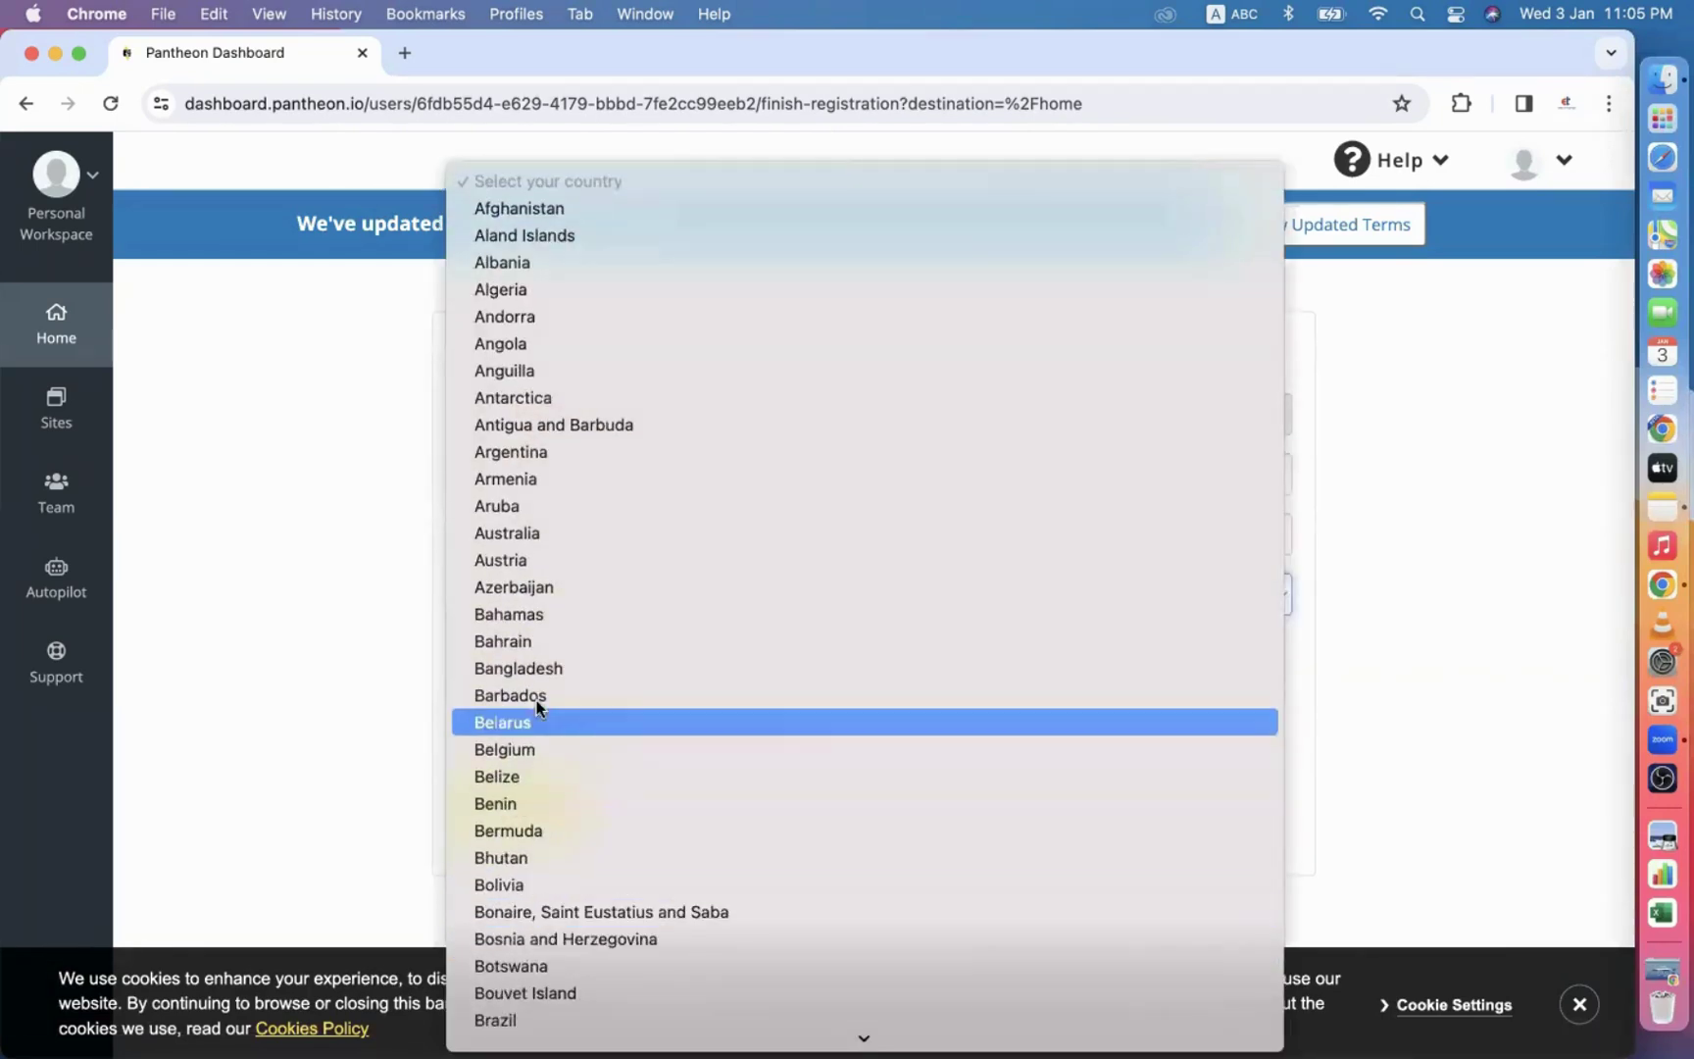
{"action": "left_click", "coordinate": [529, 666]}
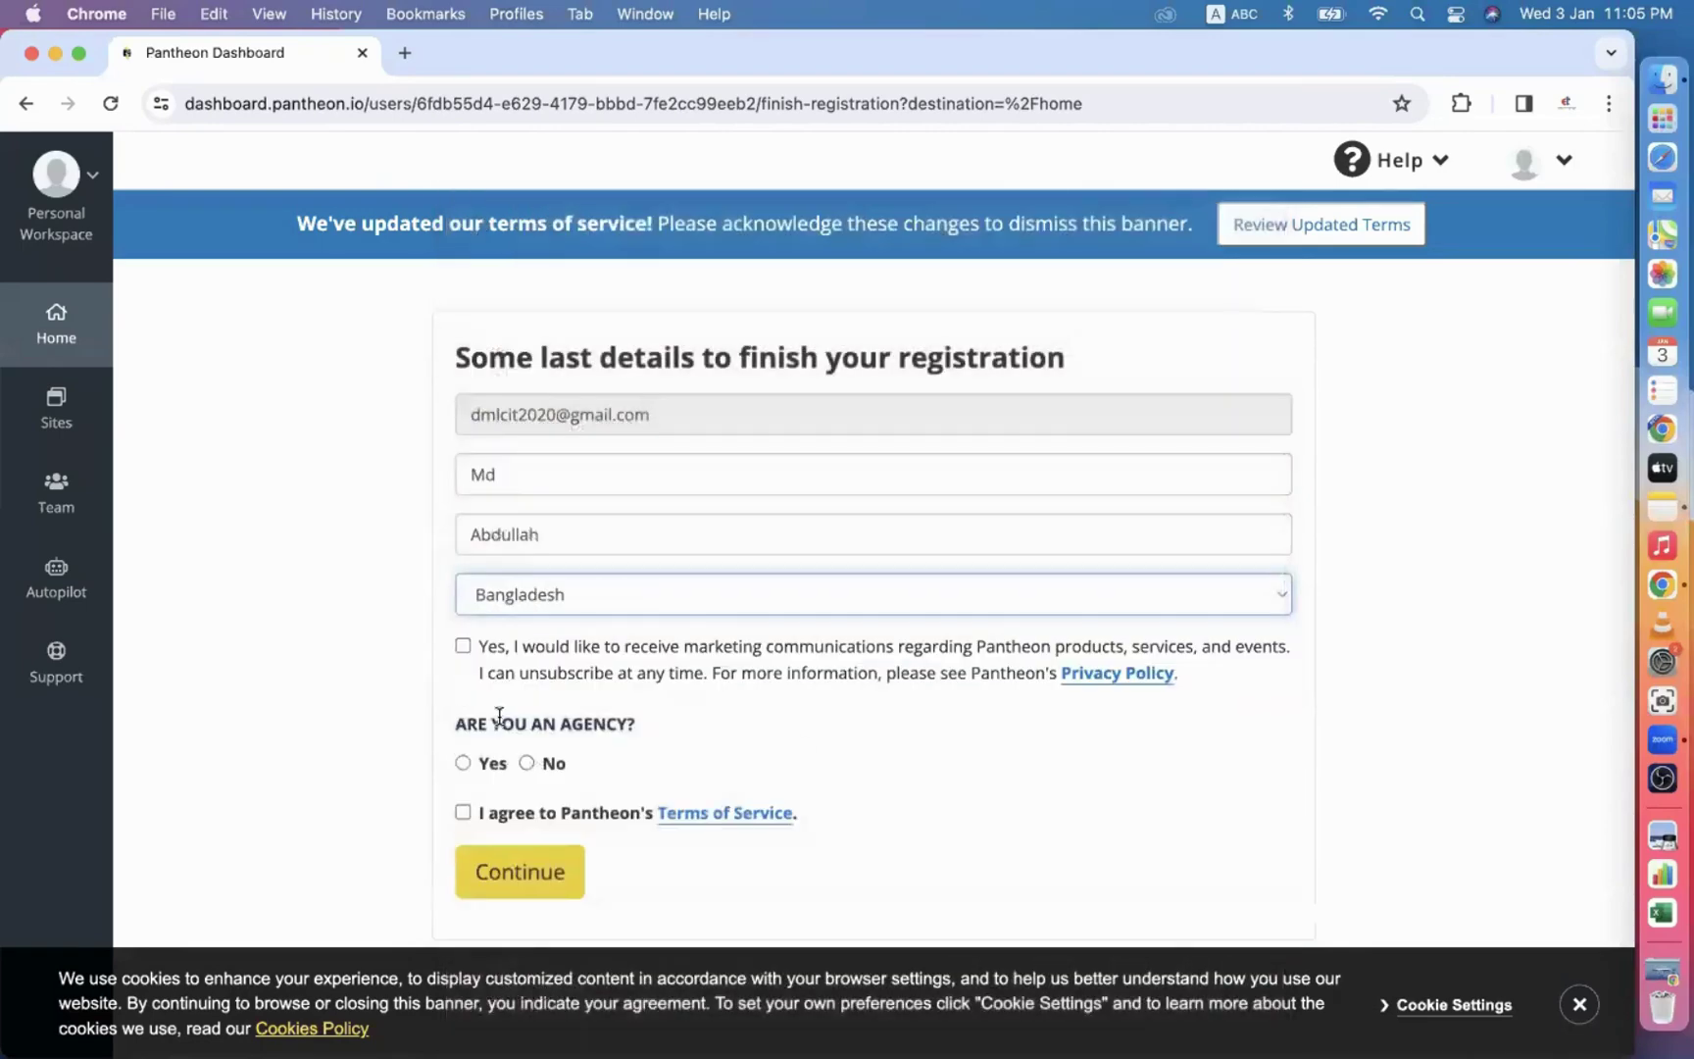
Opt in to marketing, answer No for agency, accept the Terms of Service and submit.
{"action": "left_click", "coordinate": [463, 645]}
{"action": "left_click", "coordinate": [526, 762]}
{"action": "left_click", "coordinate": [464, 813]}
{"action": "left_click", "coordinate": [498, 865]}
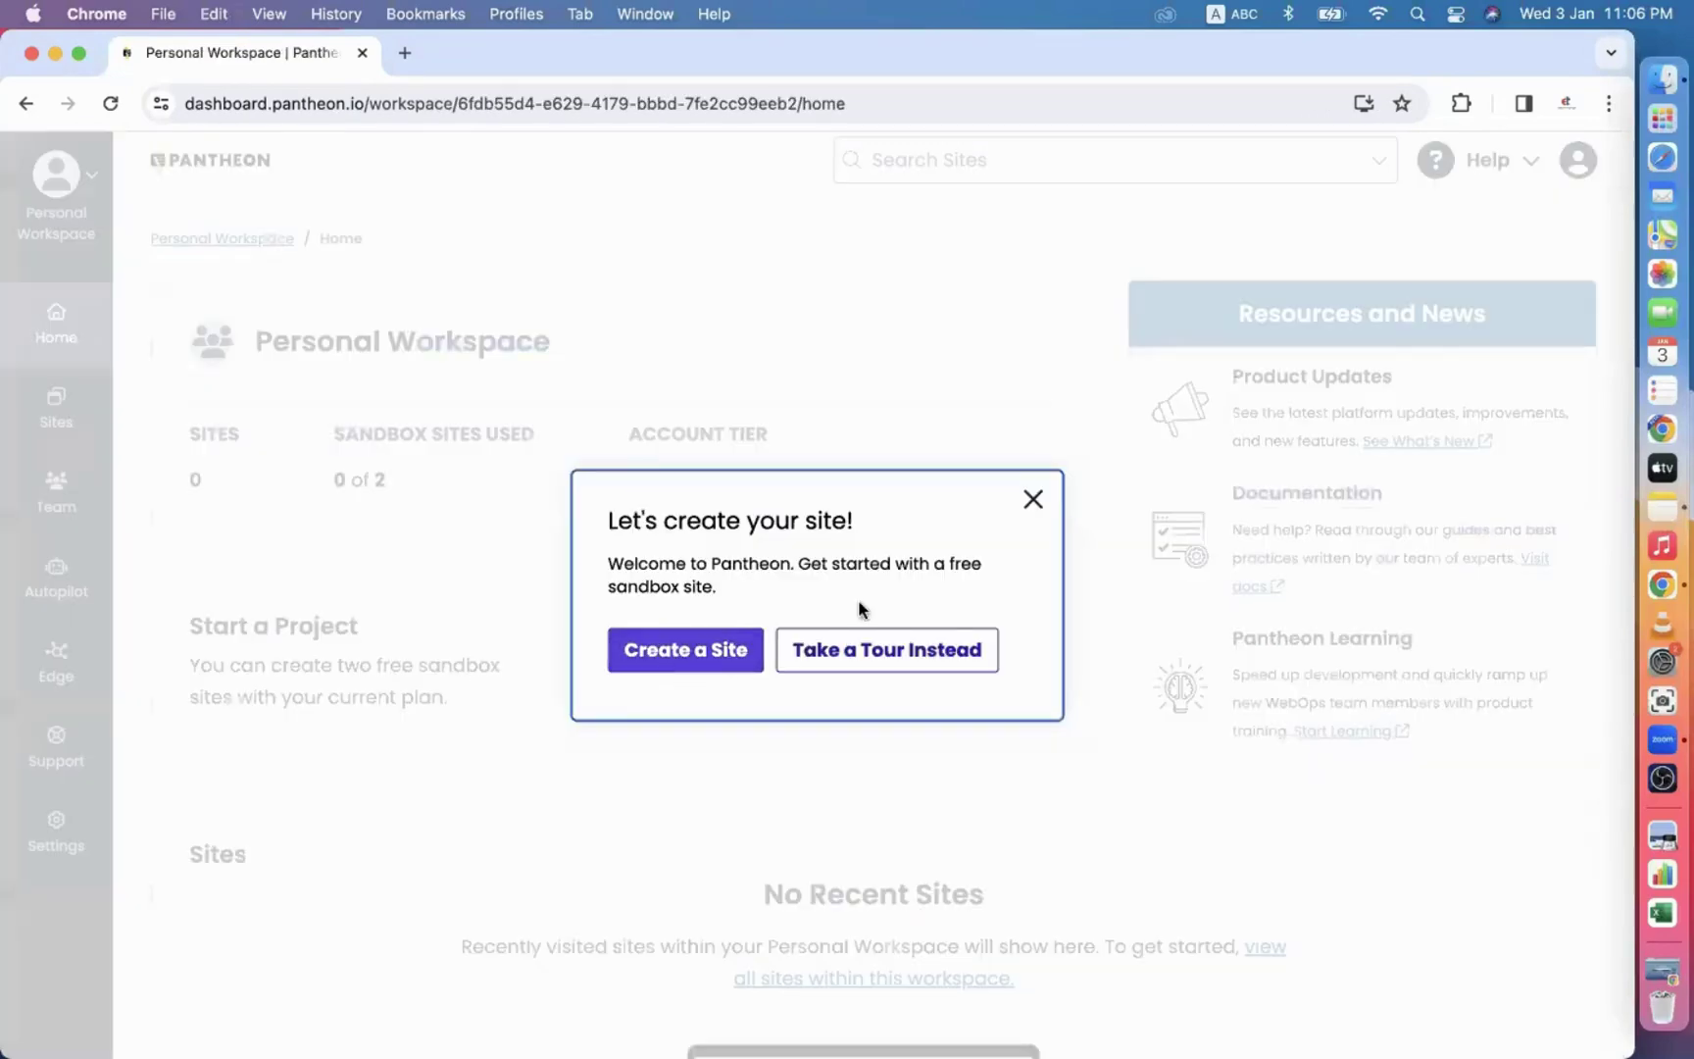
Dismiss the welcome prompt and start a new WordPress site.
{"action": "left_click", "coordinate": [1033, 506]}
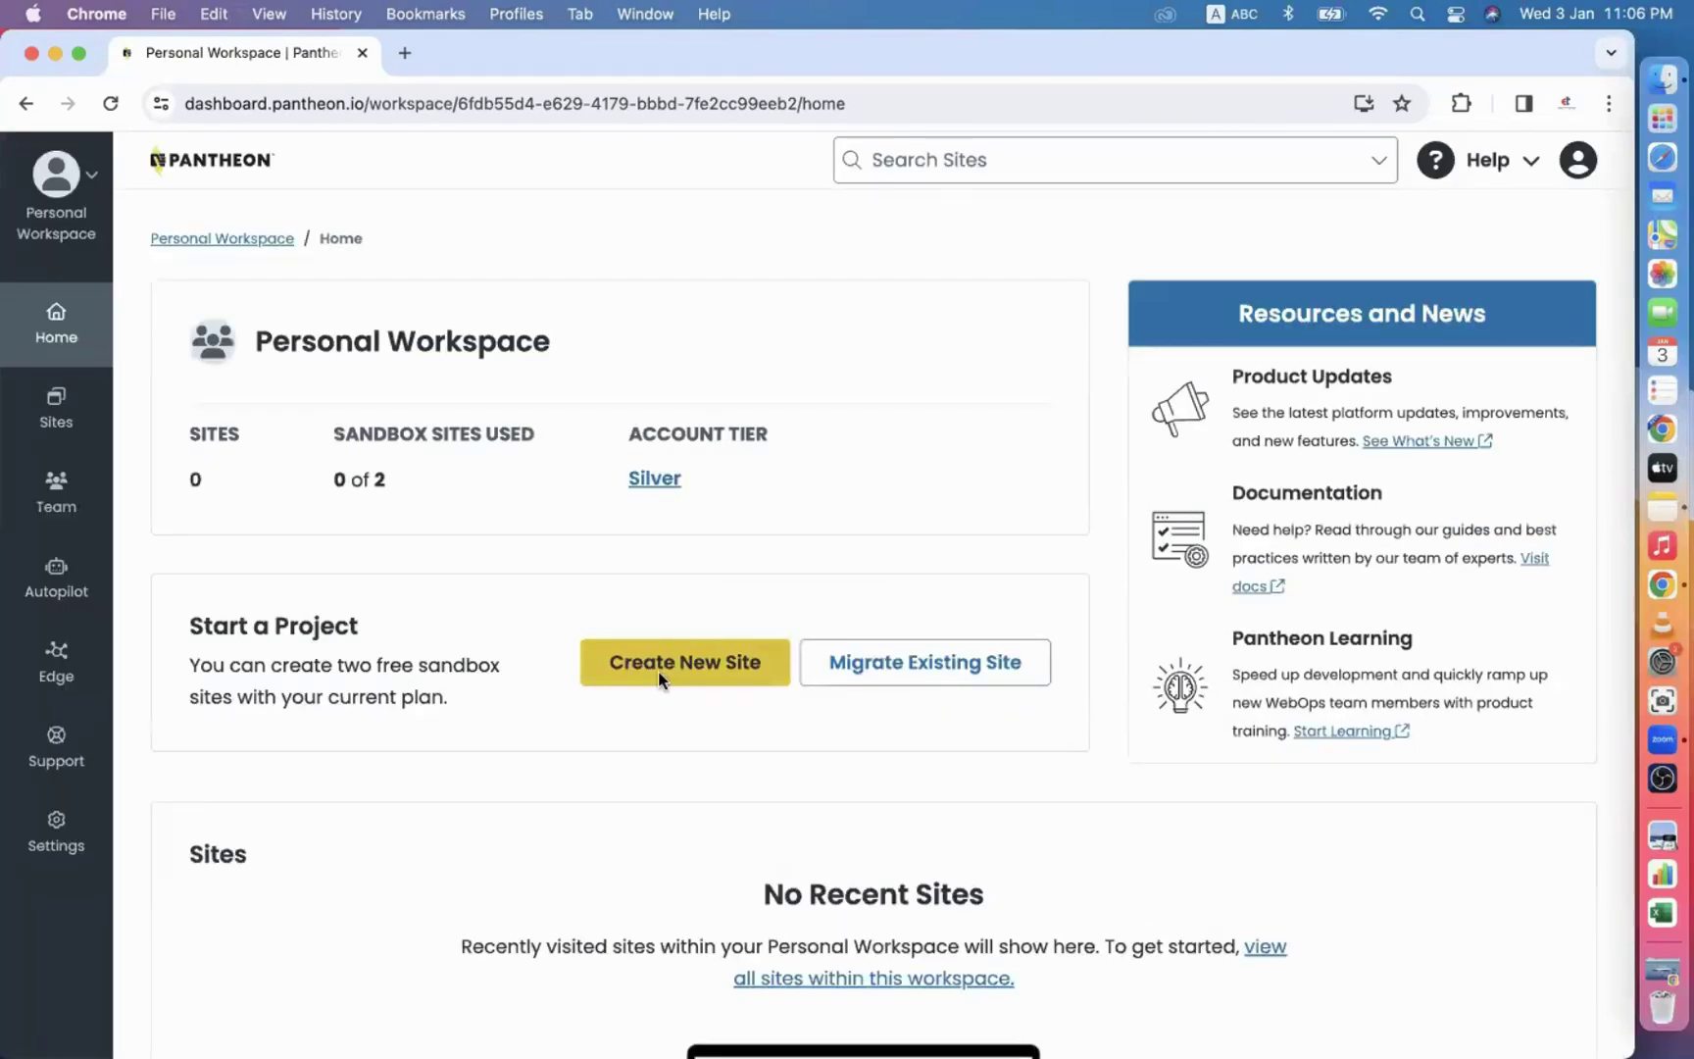
{"action": "left_click", "coordinate": [659, 673]}
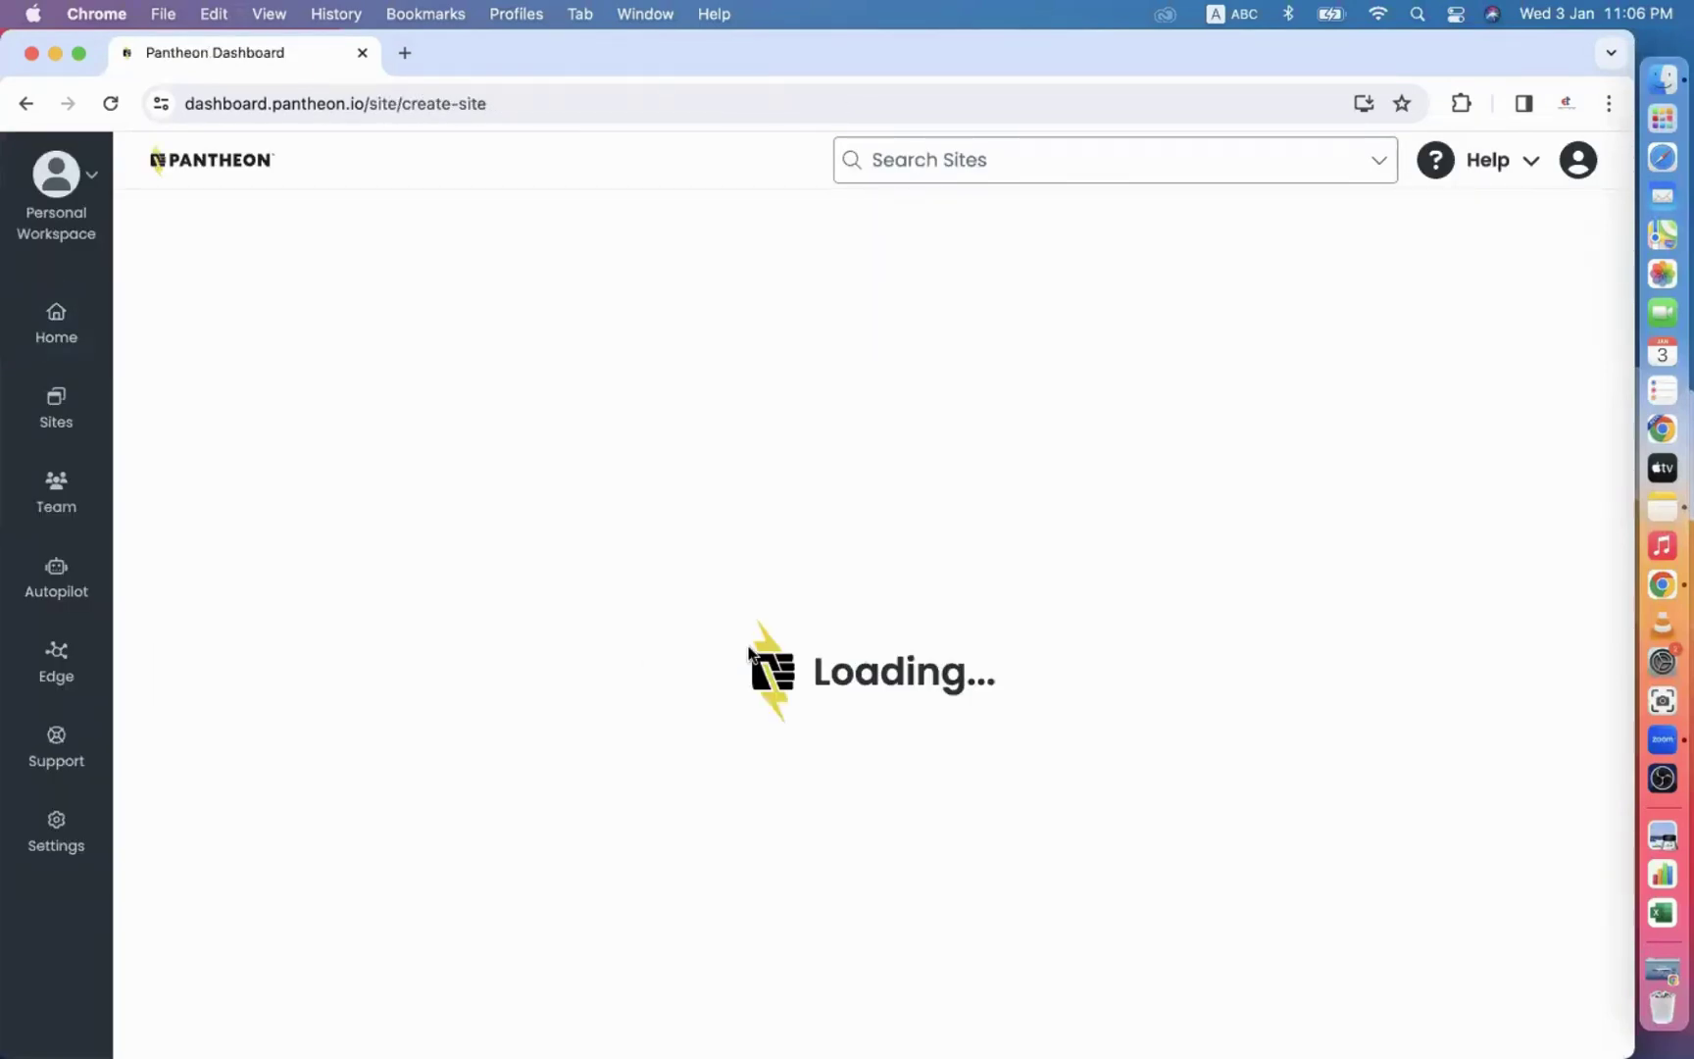
{"action": "left_click", "coordinate": [340, 599]}
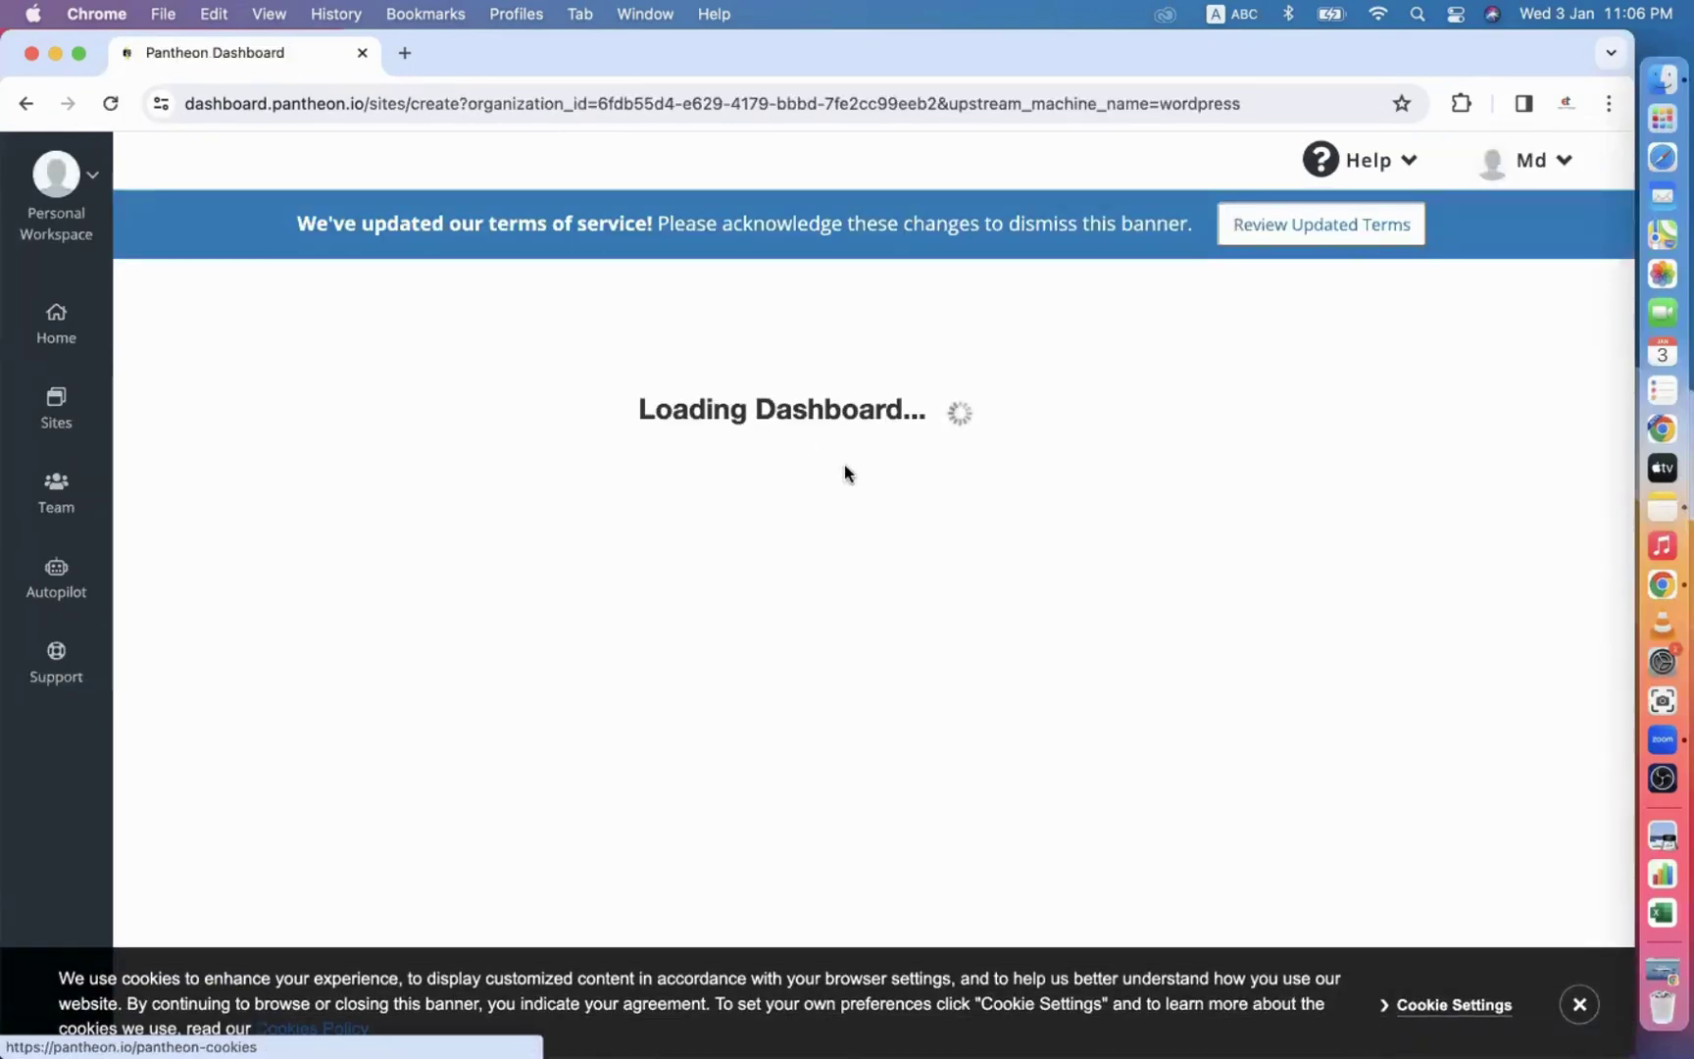
Name the site dmbatch52, close the cookie notice and create it.
{"action": "scroll", "coordinate": [869, 568], "scroll_direction": "down", "scroll_amount": 1}
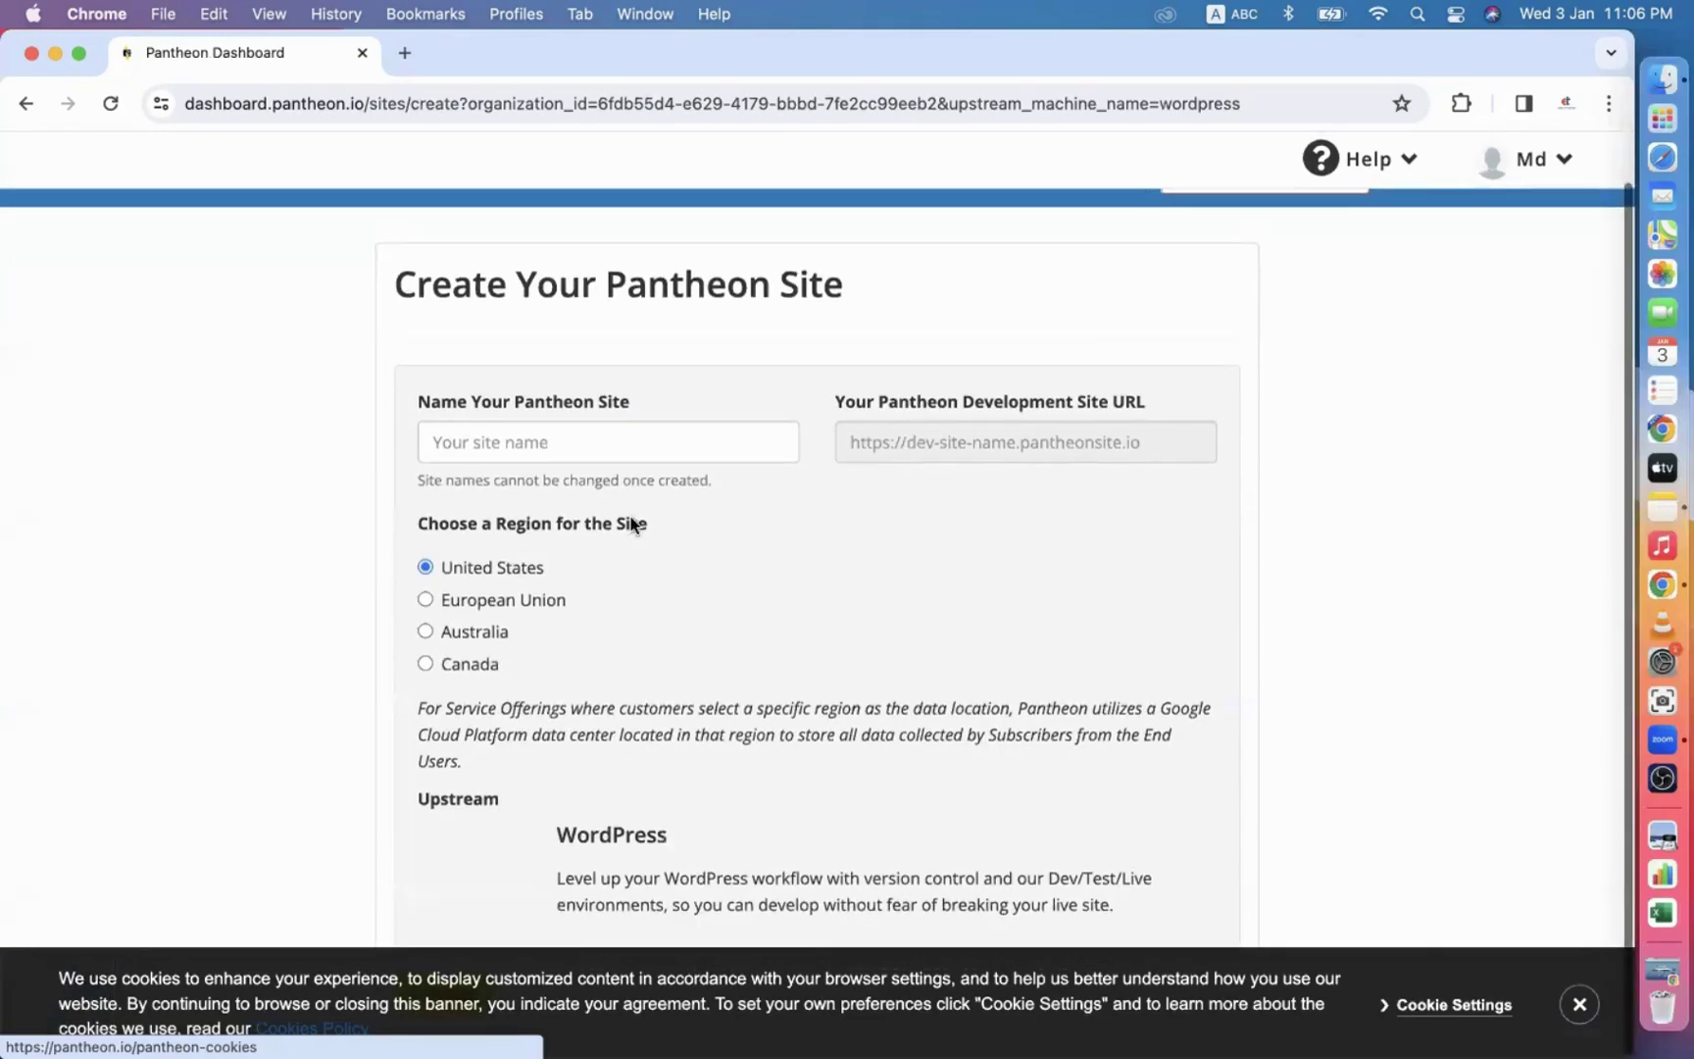
{"action": "left_click", "coordinate": [471, 443]}
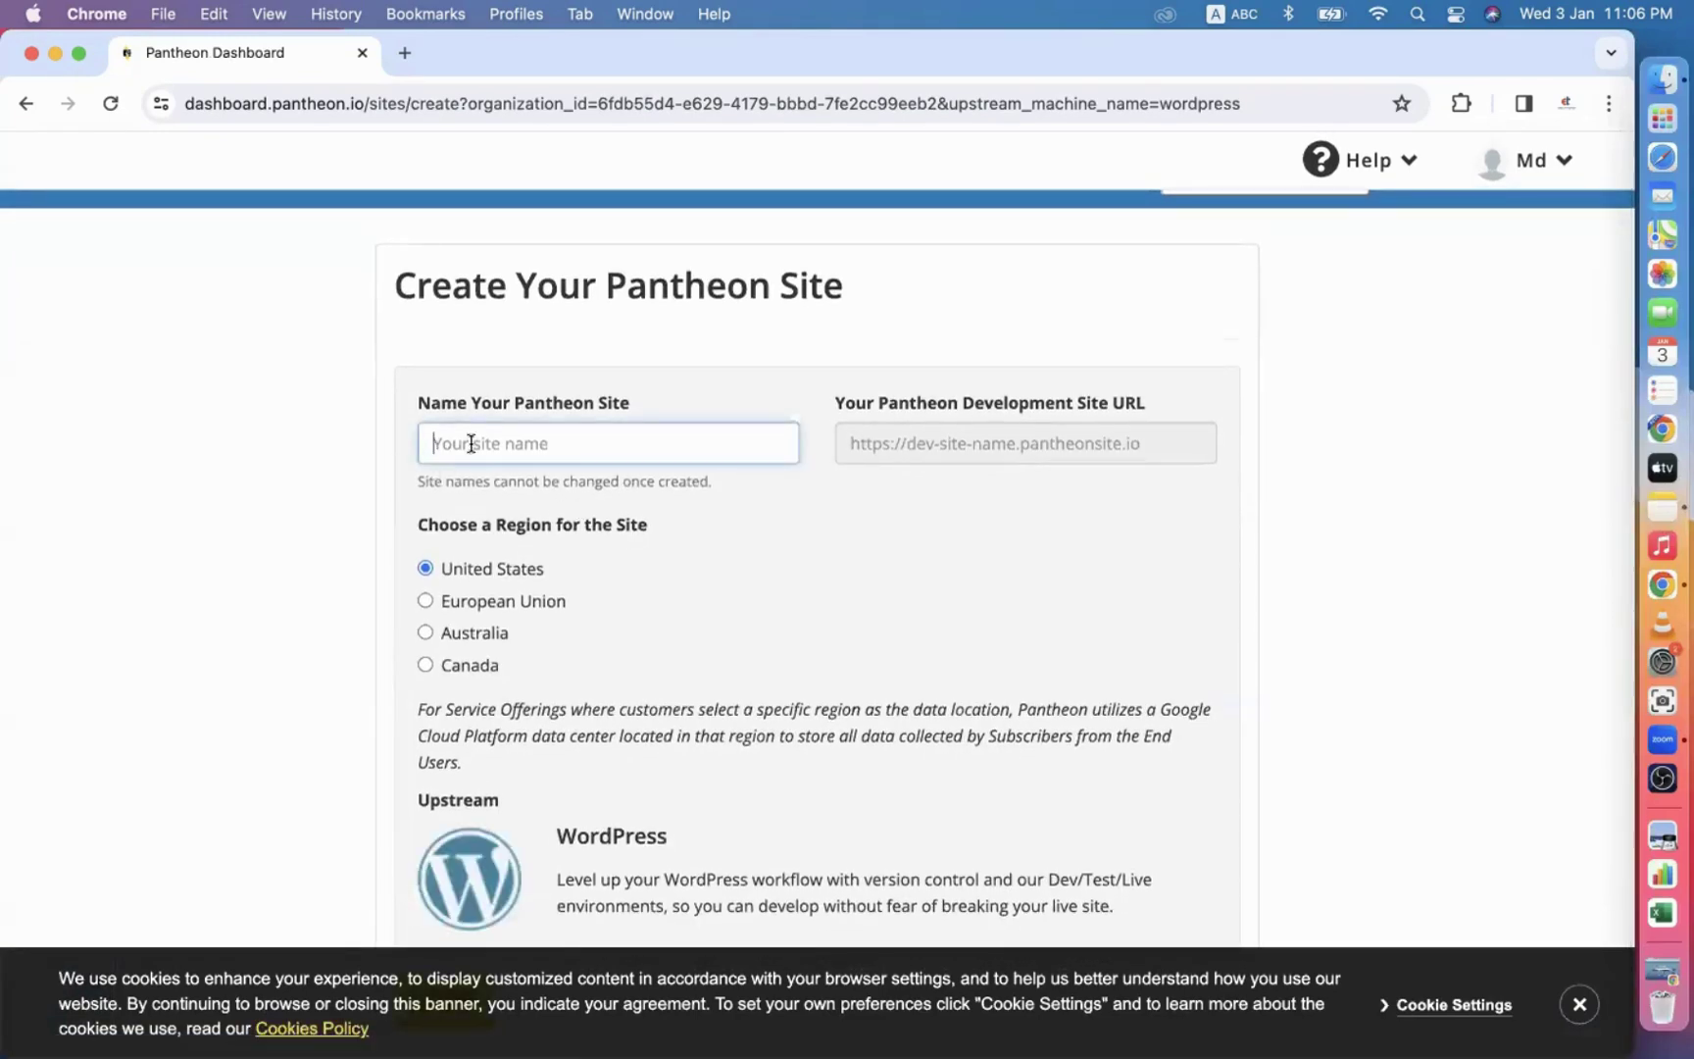
{"action": "type", "text": "dm"}
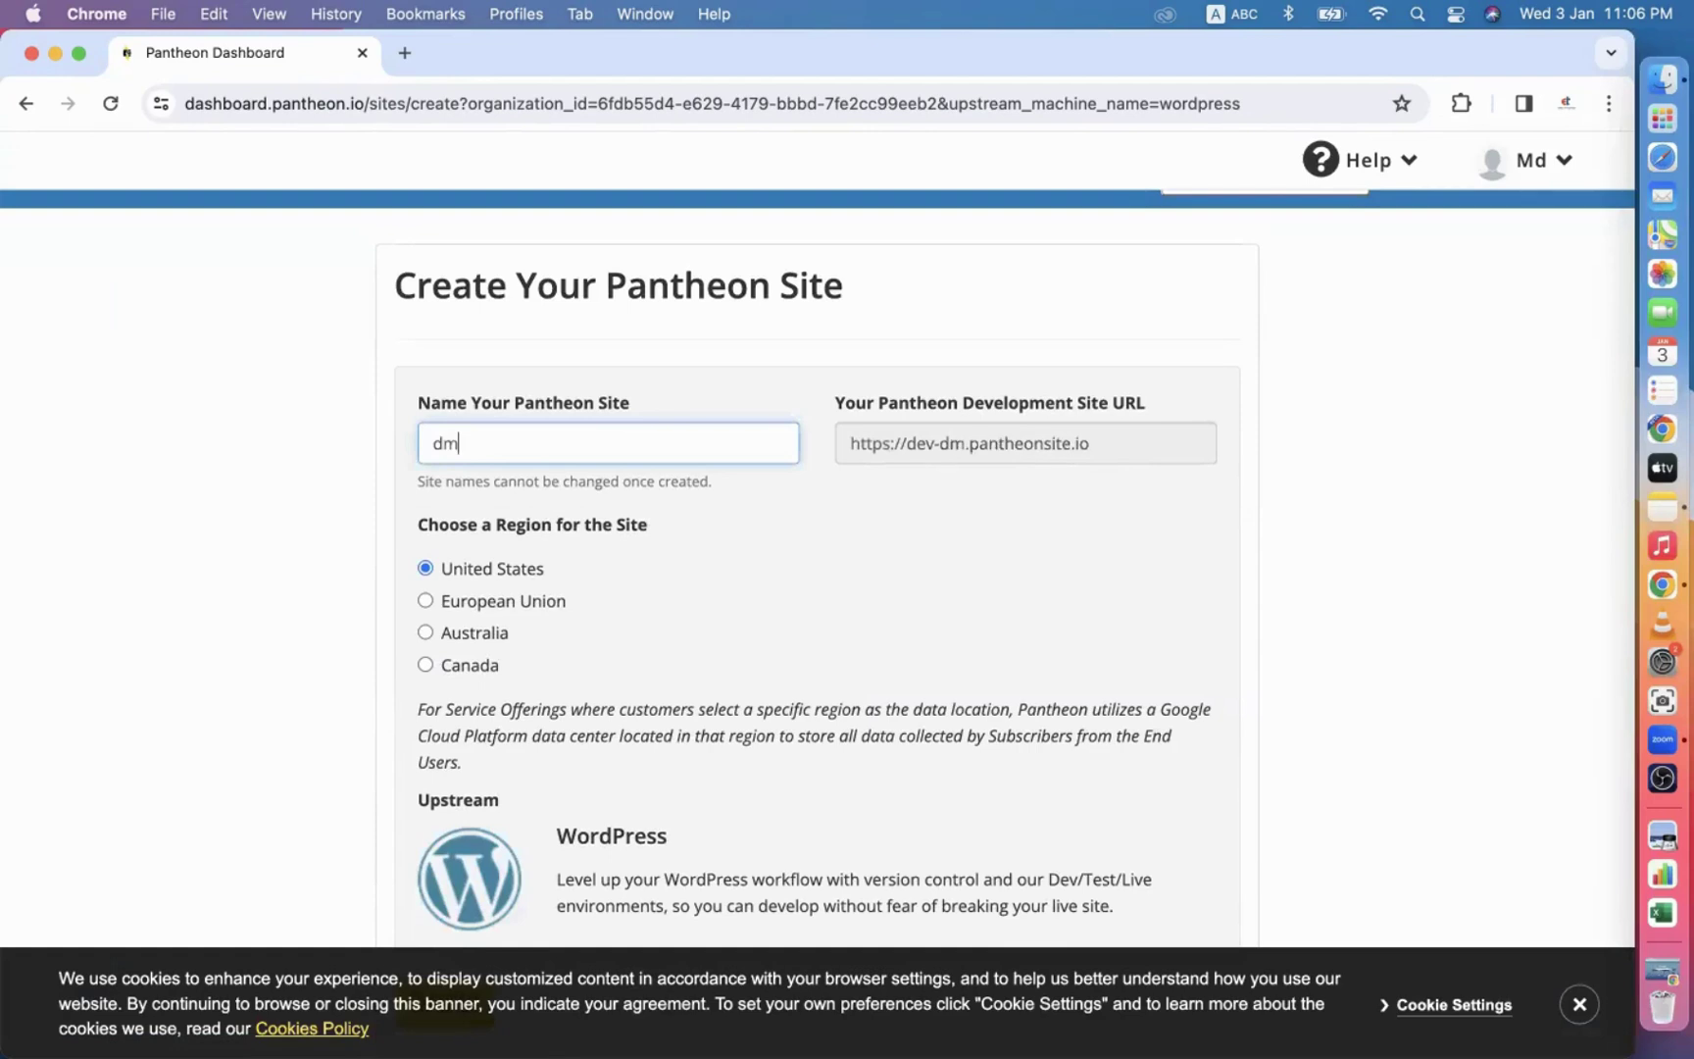
{"action": "type", "text": "batch52"}
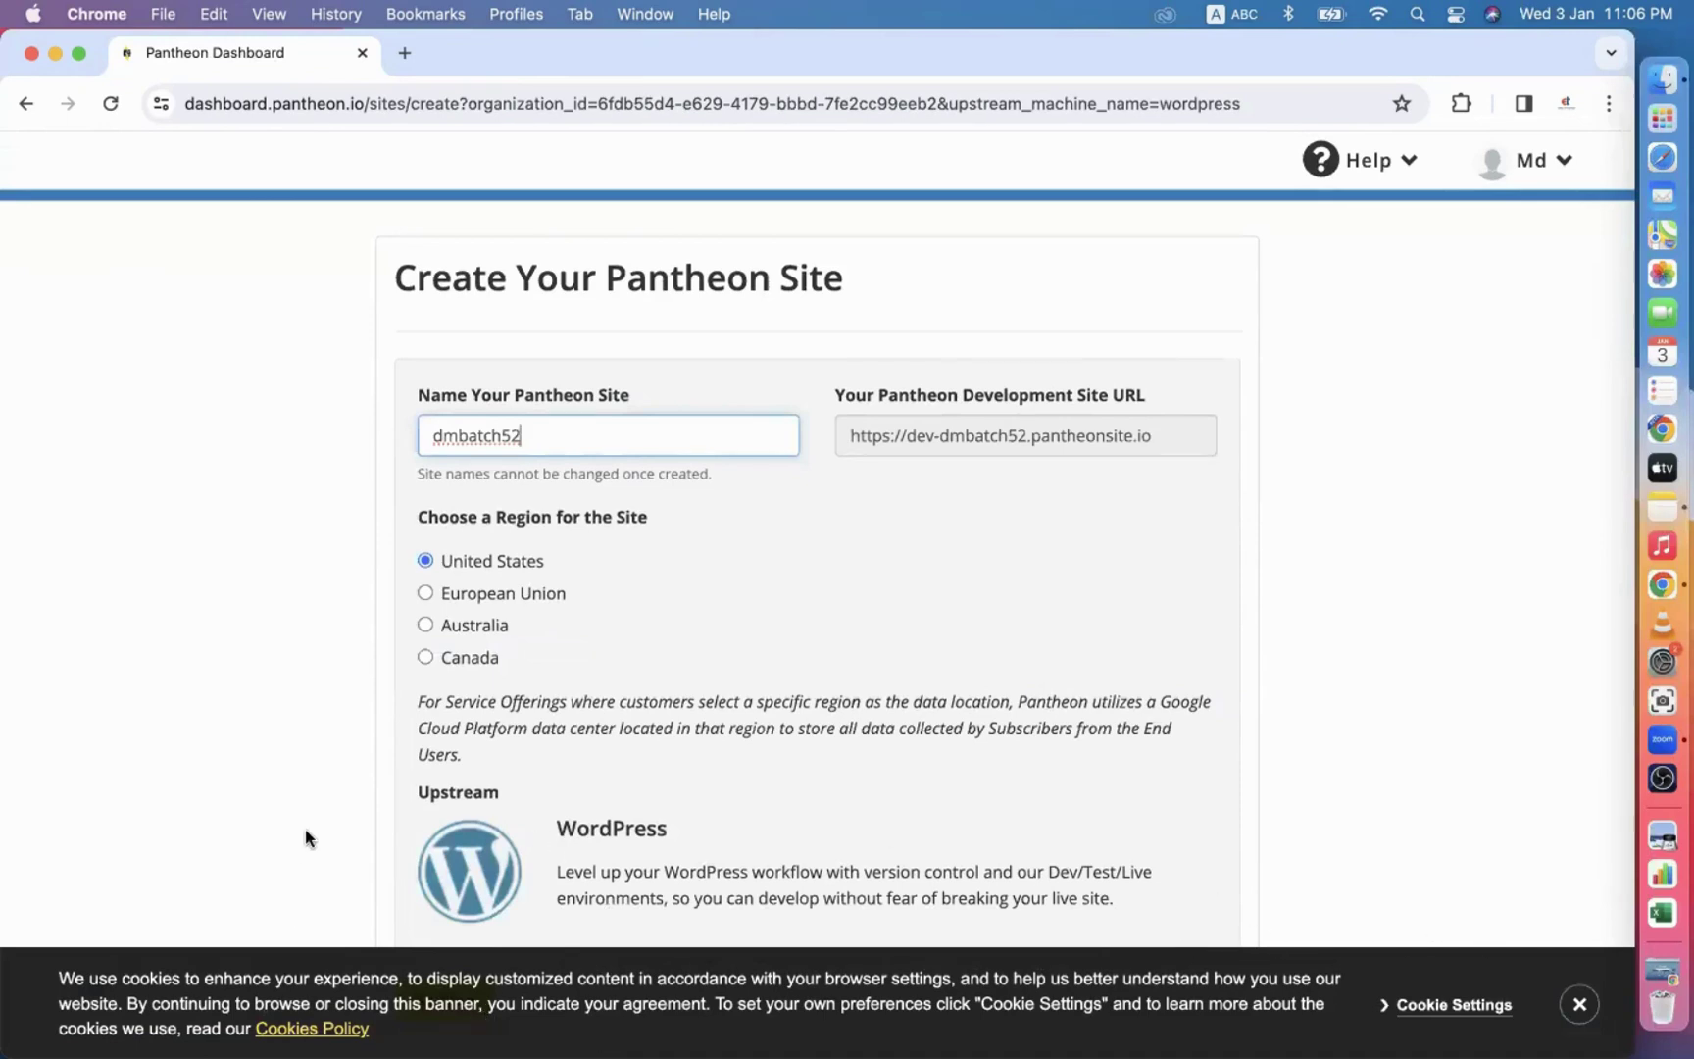
{"action": "left_click", "coordinate": [1579, 1004]}
{"action": "left_click", "coordinate": [453, 999]}
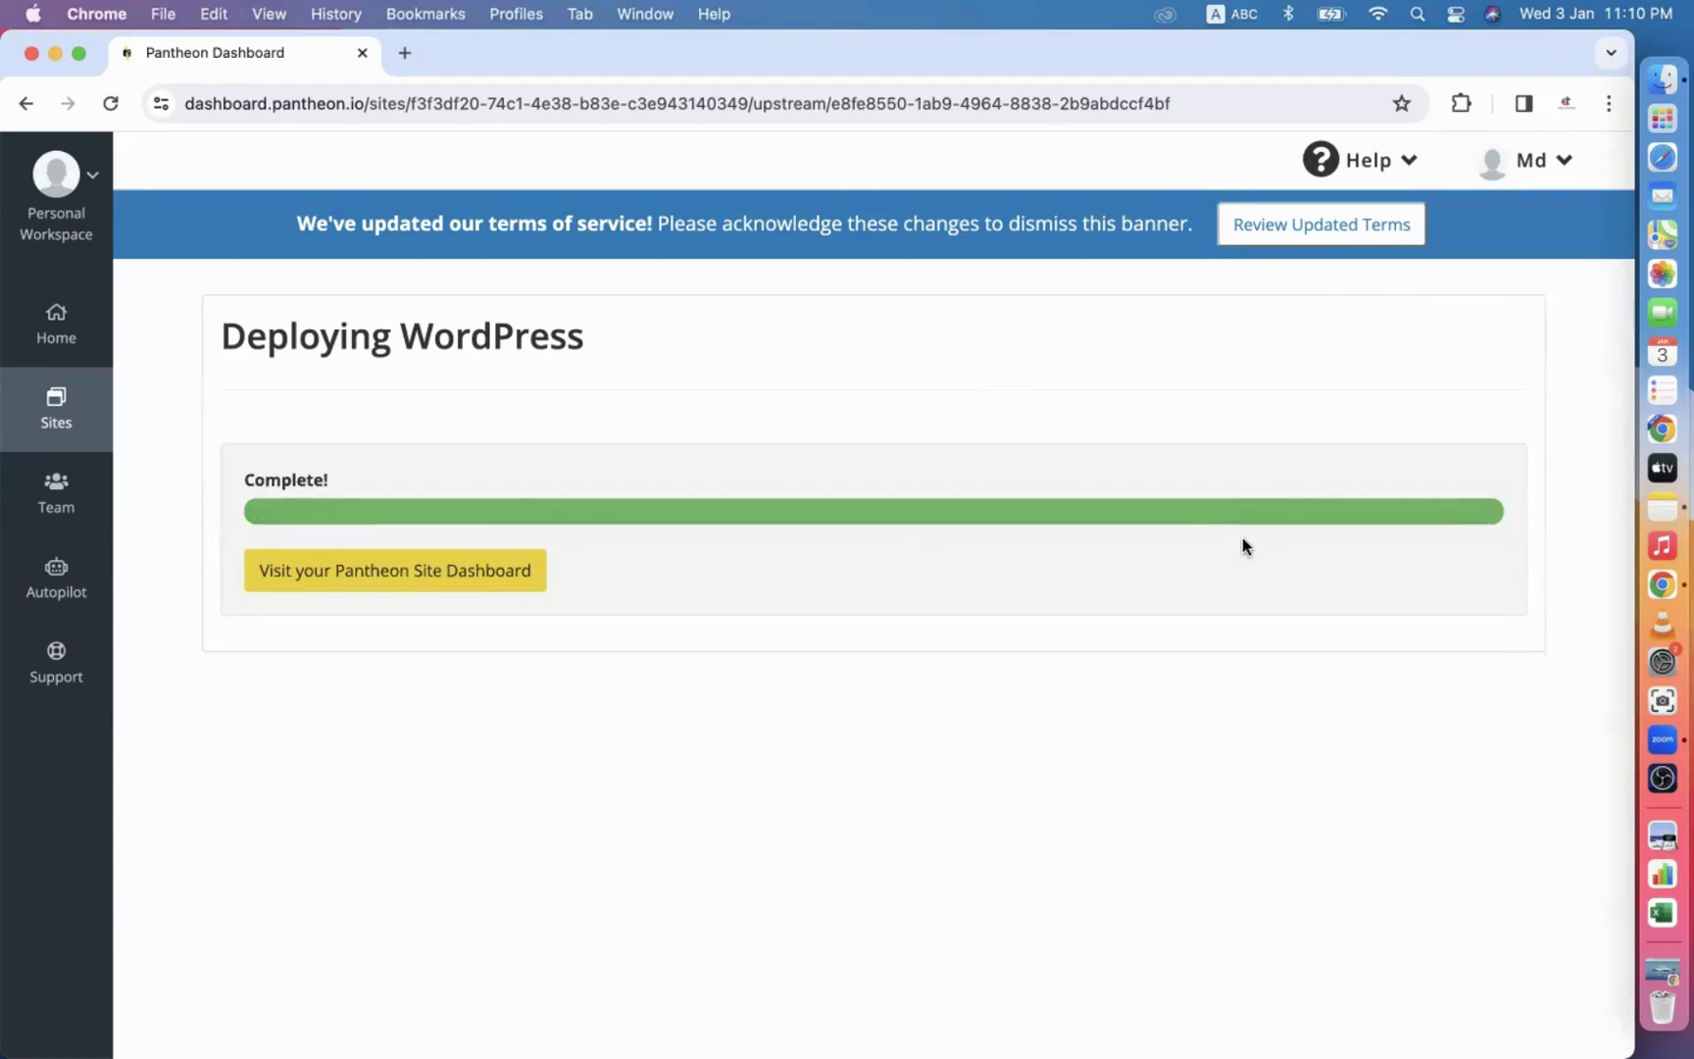
Go to the dmbatch52 site dashboard, close the quick tour, and open the development site.
{"action": "left_click", "coordinate": [400, 571]}
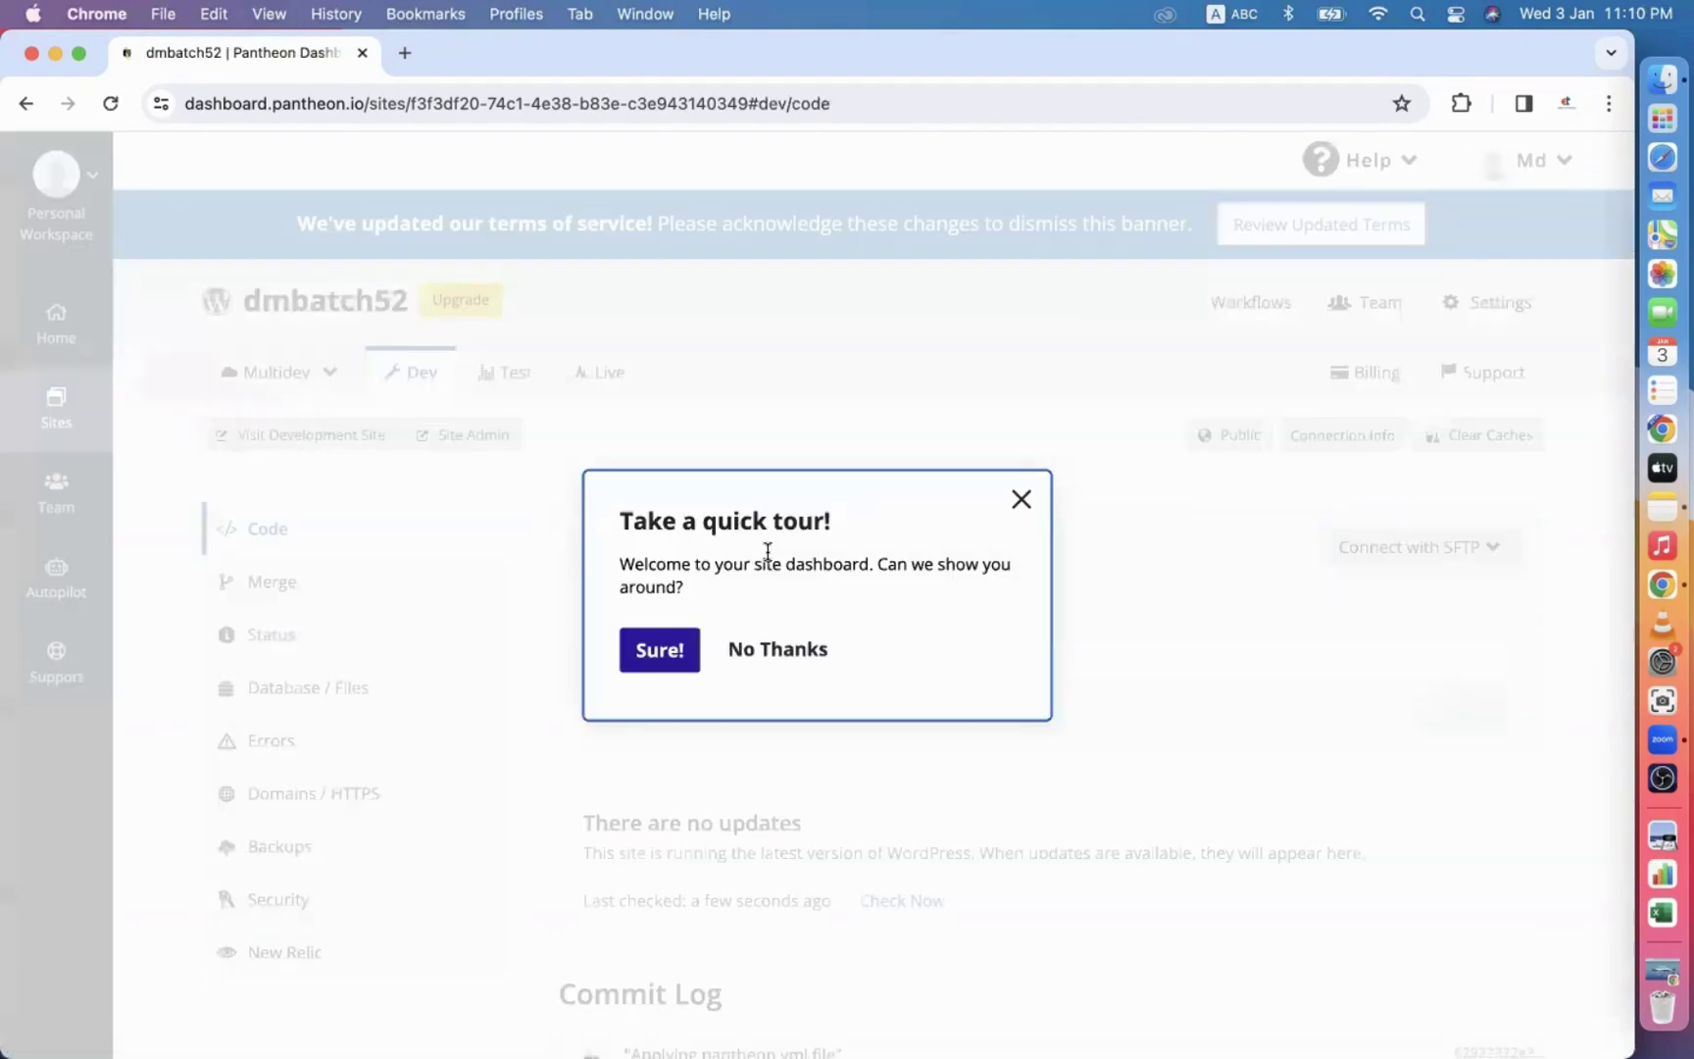
{"action": "left_click", "coordinate": [1015, 497]}
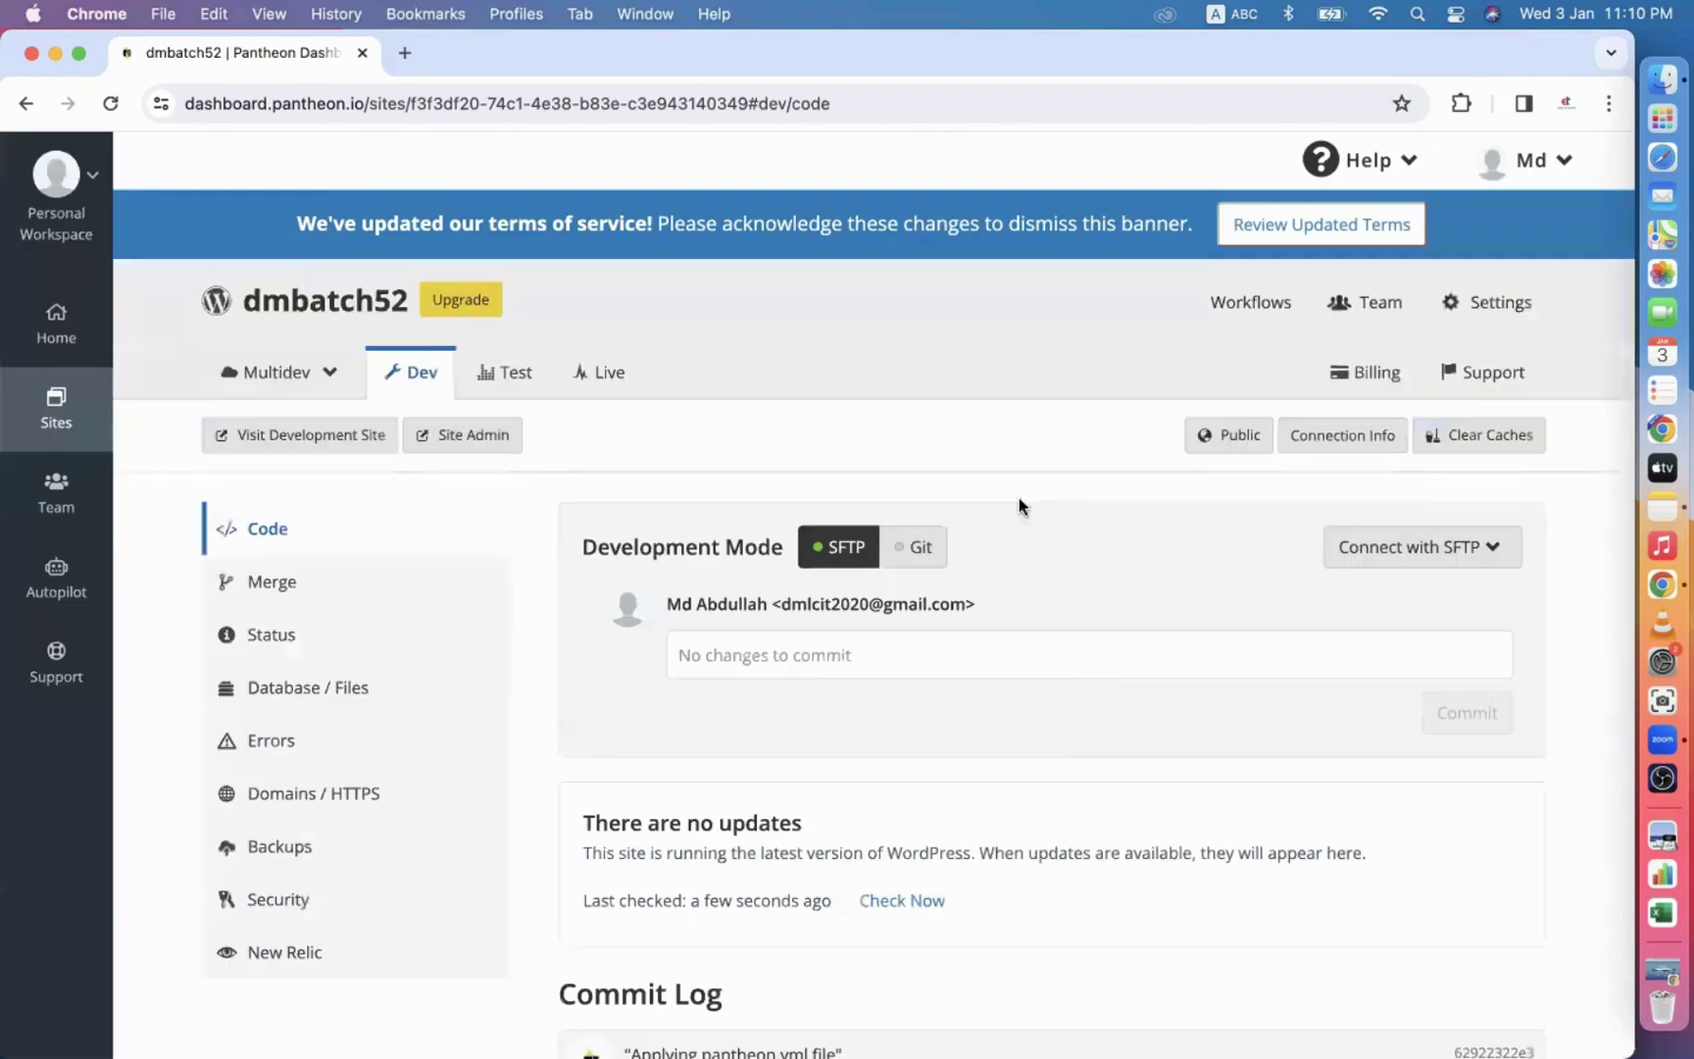
{"action": "left_click", "coordinate": [347, 438]}
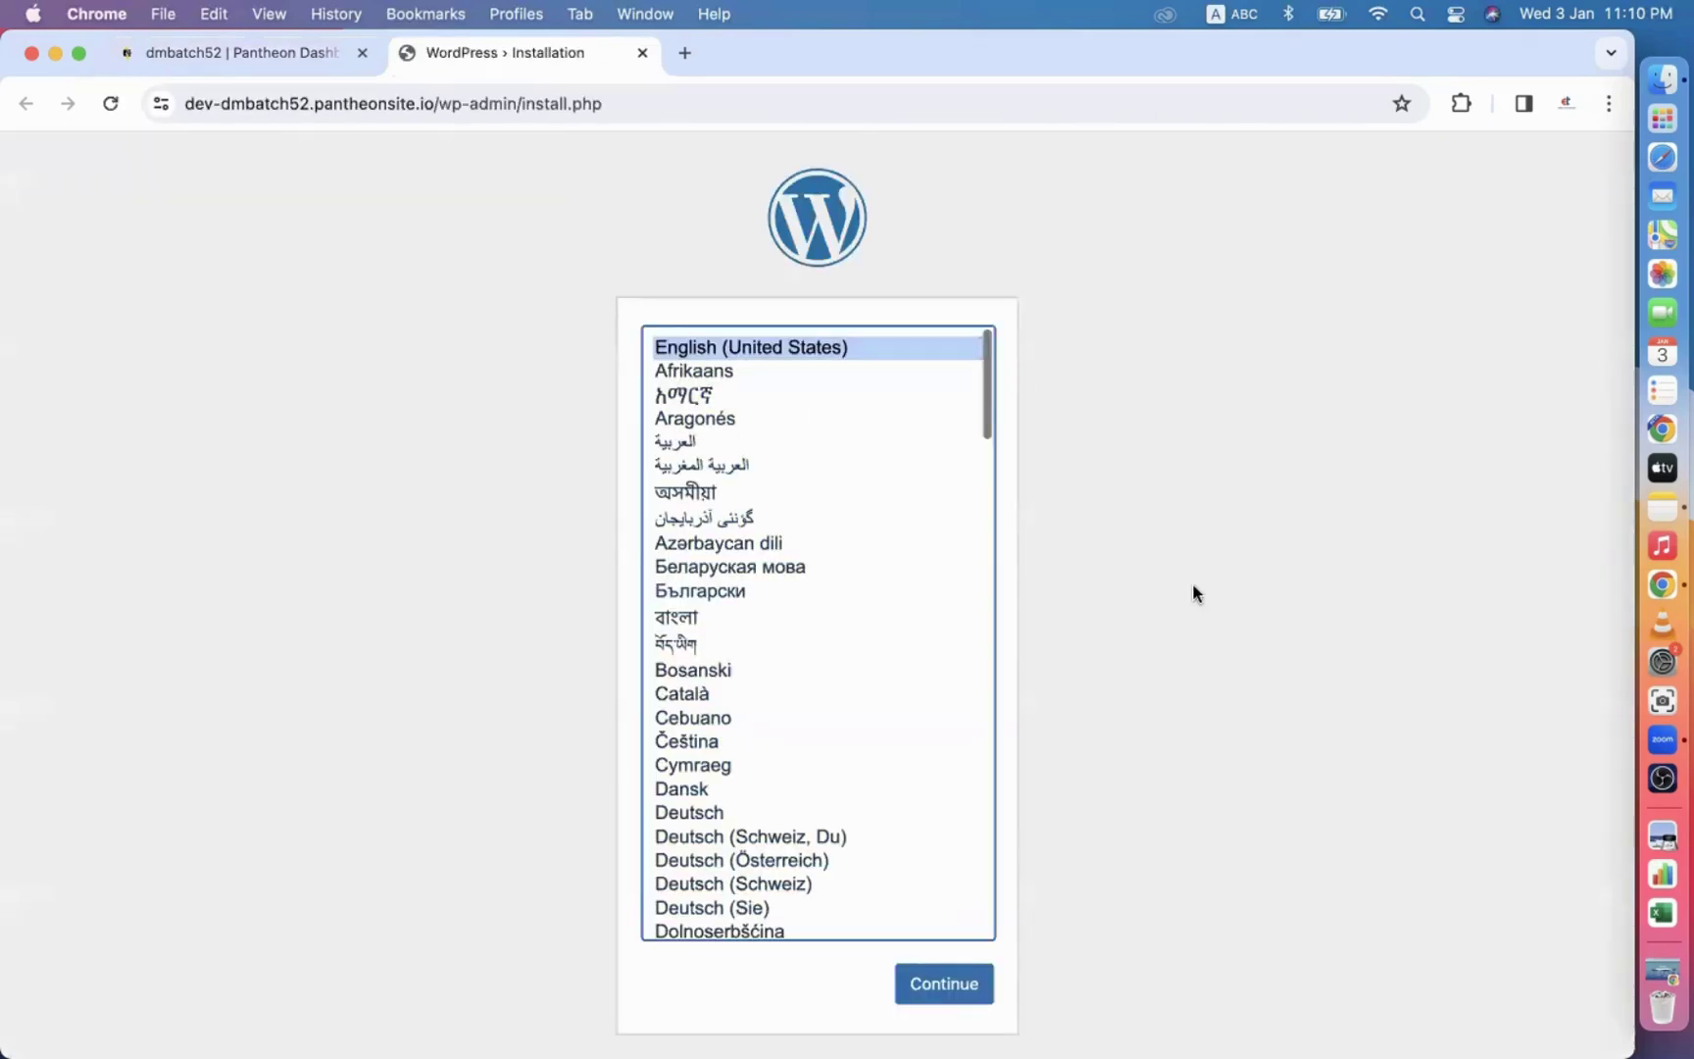
Continue in English (United States) and enter the site title Digital Marketing Live Course Batch-52.
{"action": "scroll", "coordinate": [1192, 583], "scroll_direction": "down", "scroll_amount": 1}
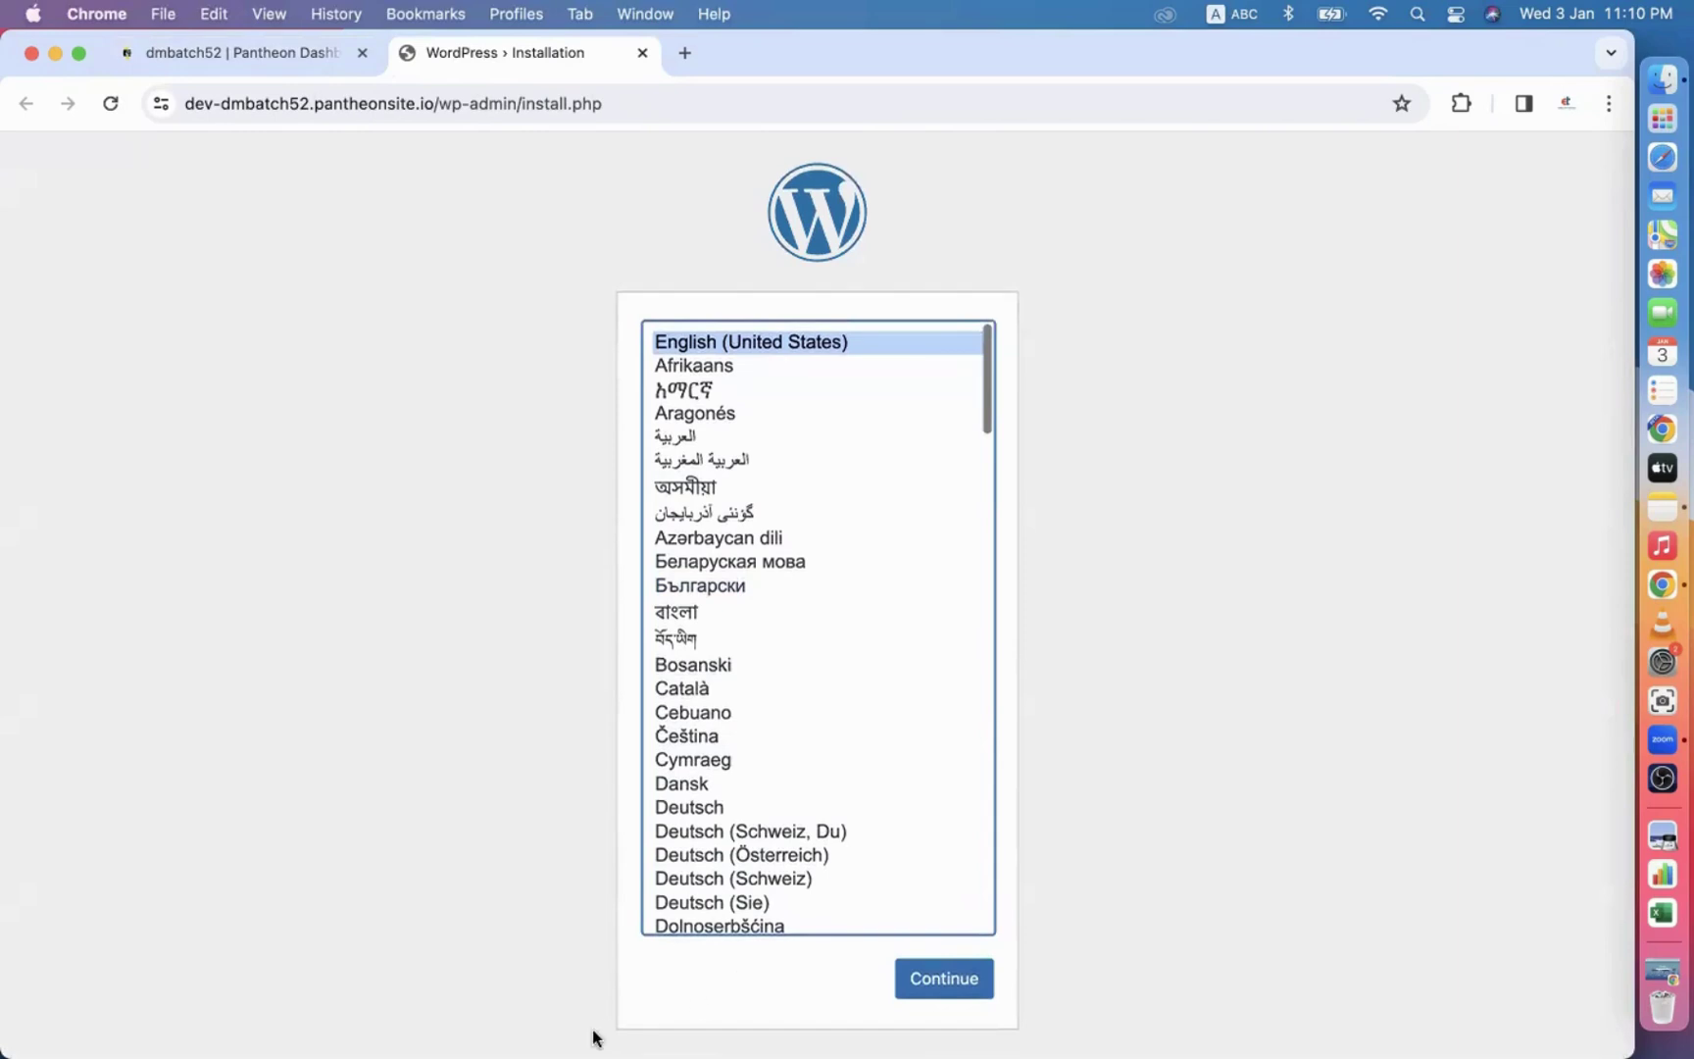
{"action": "left_click", "coordinate": [952, 982]}
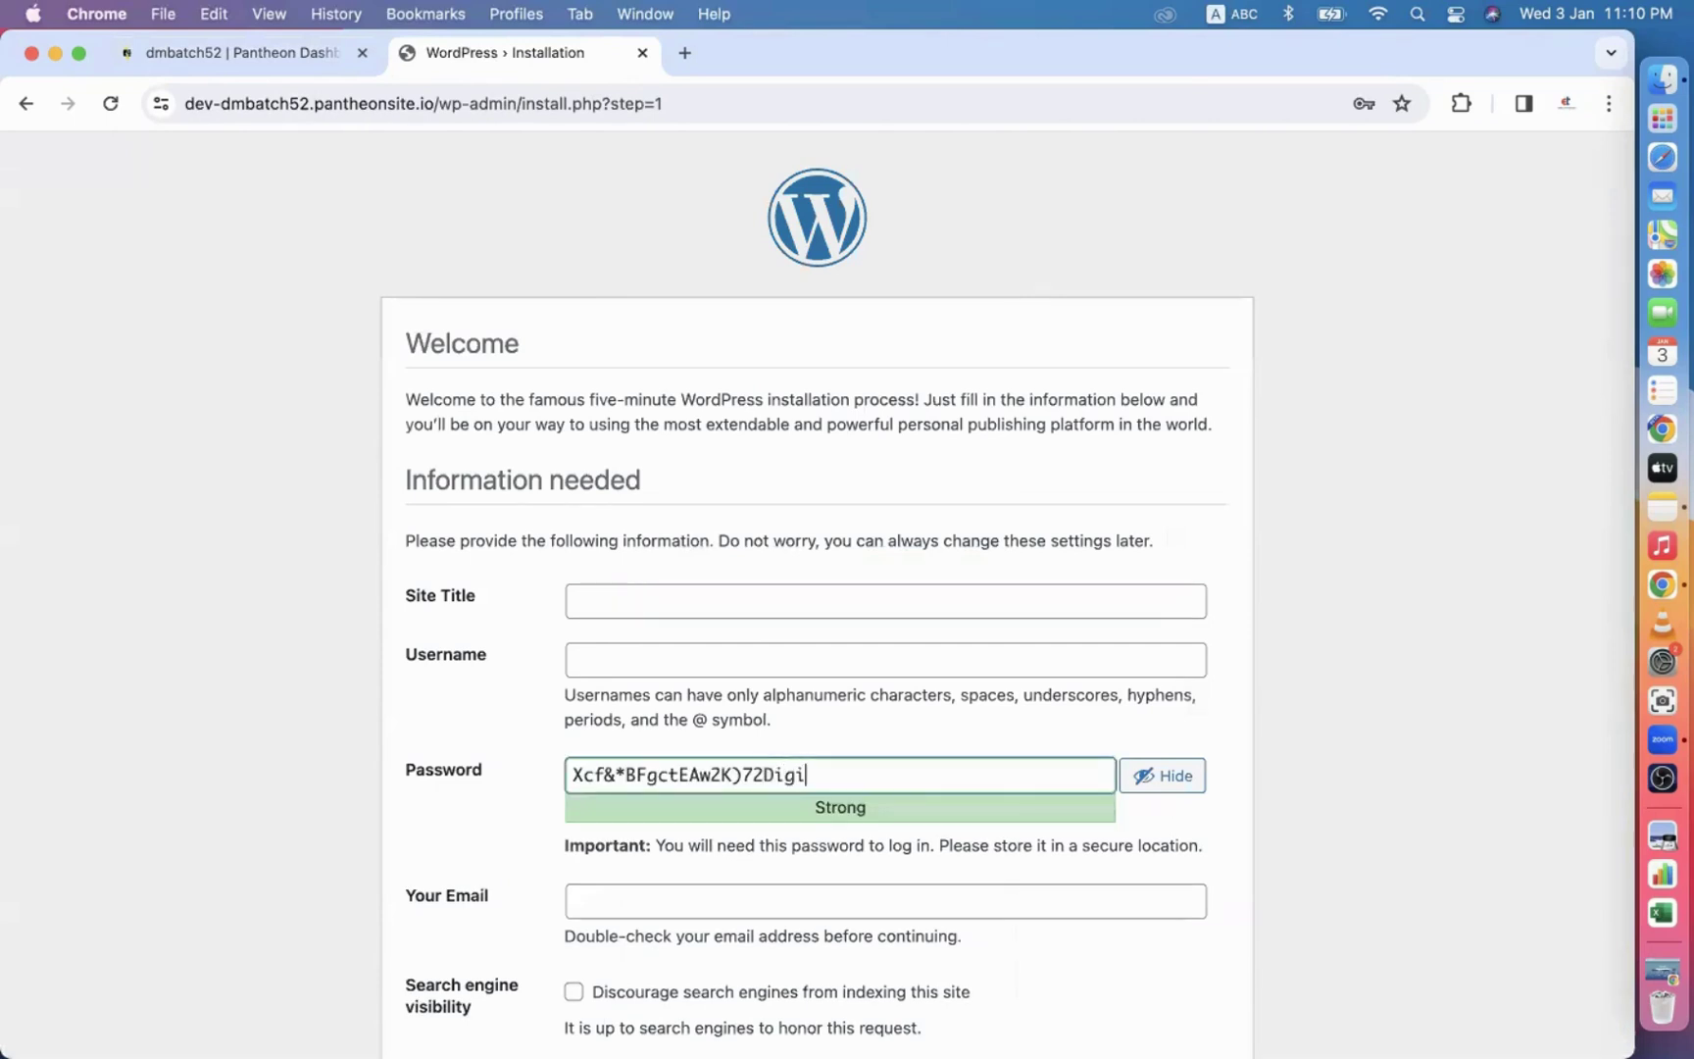
{"action": "left_click", "coordinate": [631, 594]}
{"action": "type", "text": "Digital Marketing Live Course Batch-52"}
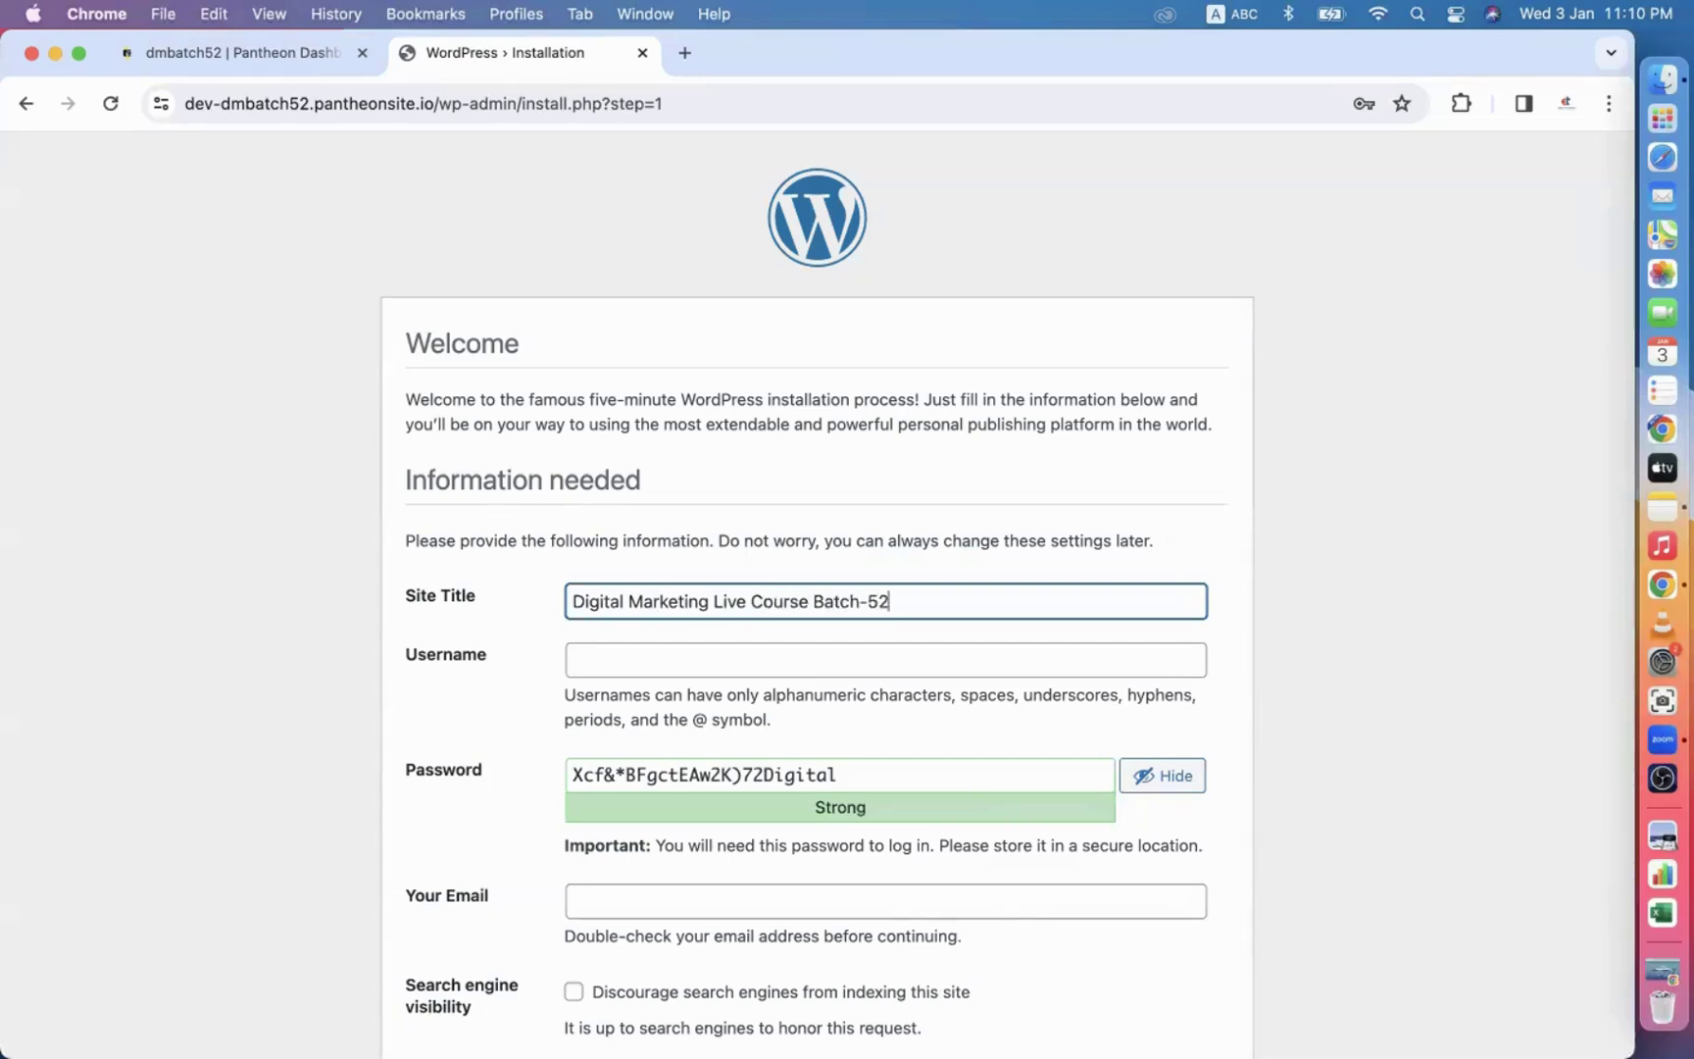
Set username admin, replace the password with a confirmed weak one, add the admin e-mail, and install.
{"action": "scroll", "coordinate": [635, 593], "scroll_direction": "down", "scroll_amount": 2}
{"action": "left_click", "coordinate": [624, 566]}
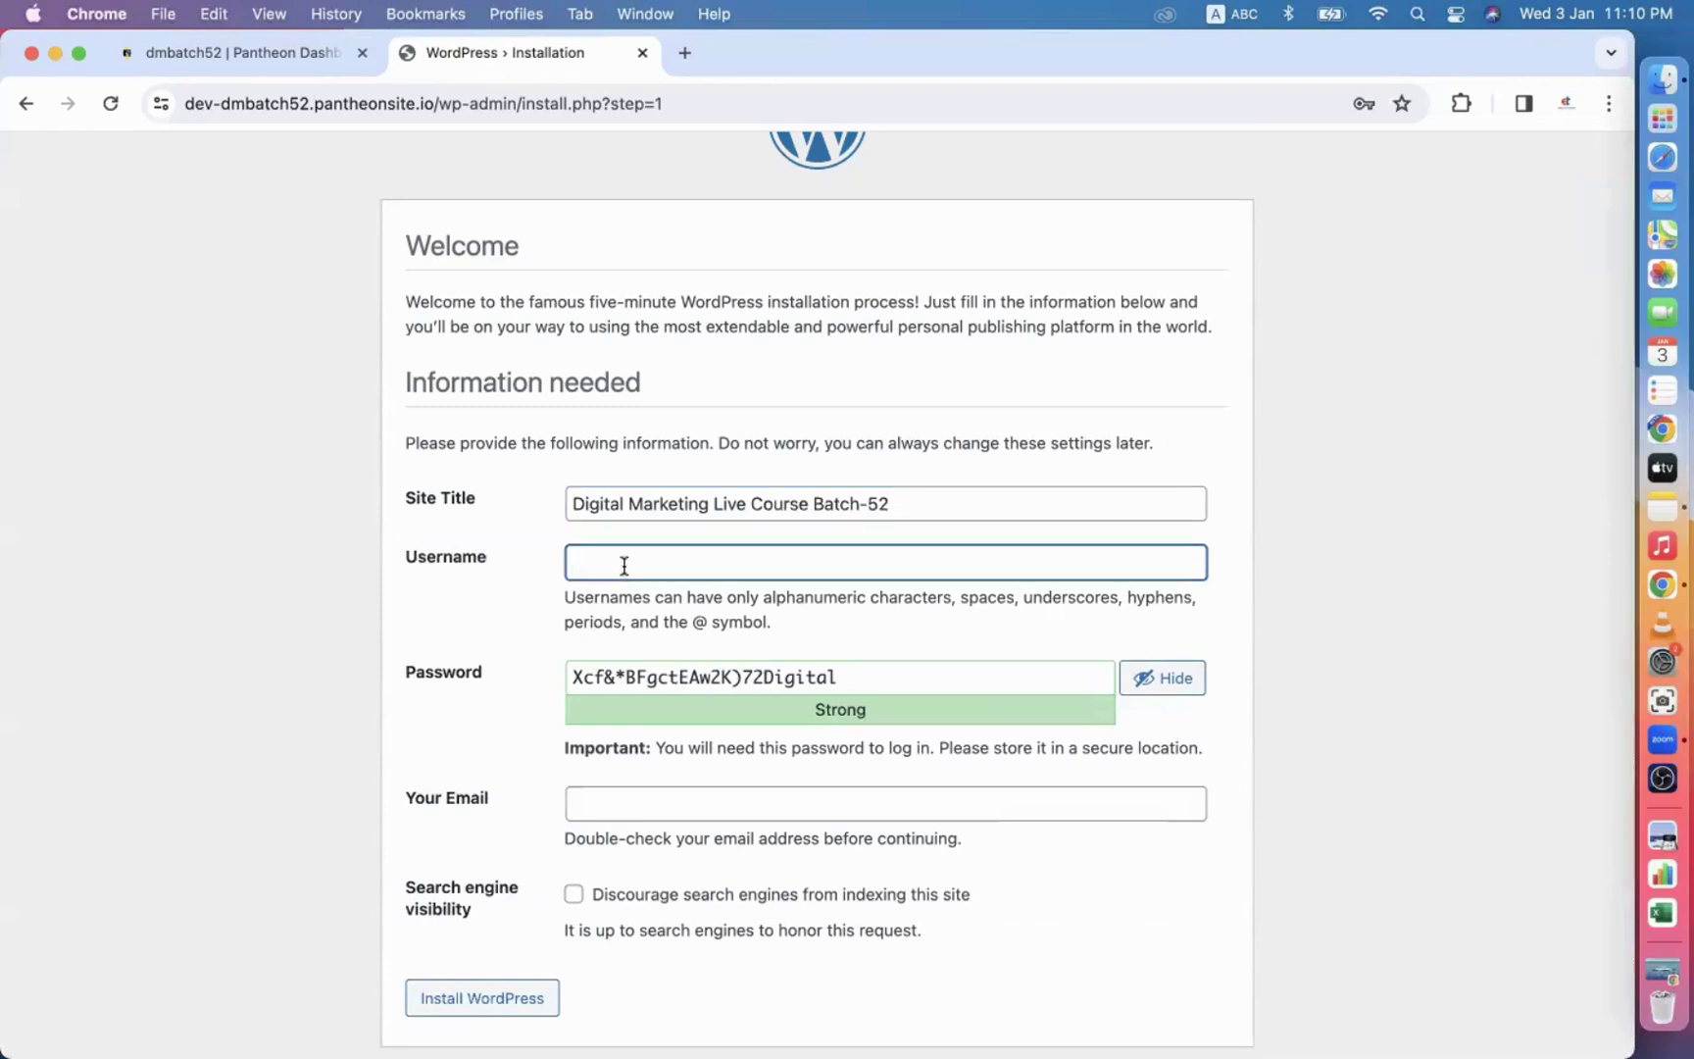
{"action": "left_click", "coordinate": [1147, 681]}
{"action": "left_click", "coordinate": [636, 565]}
{"action": "type", "text": "admin"}
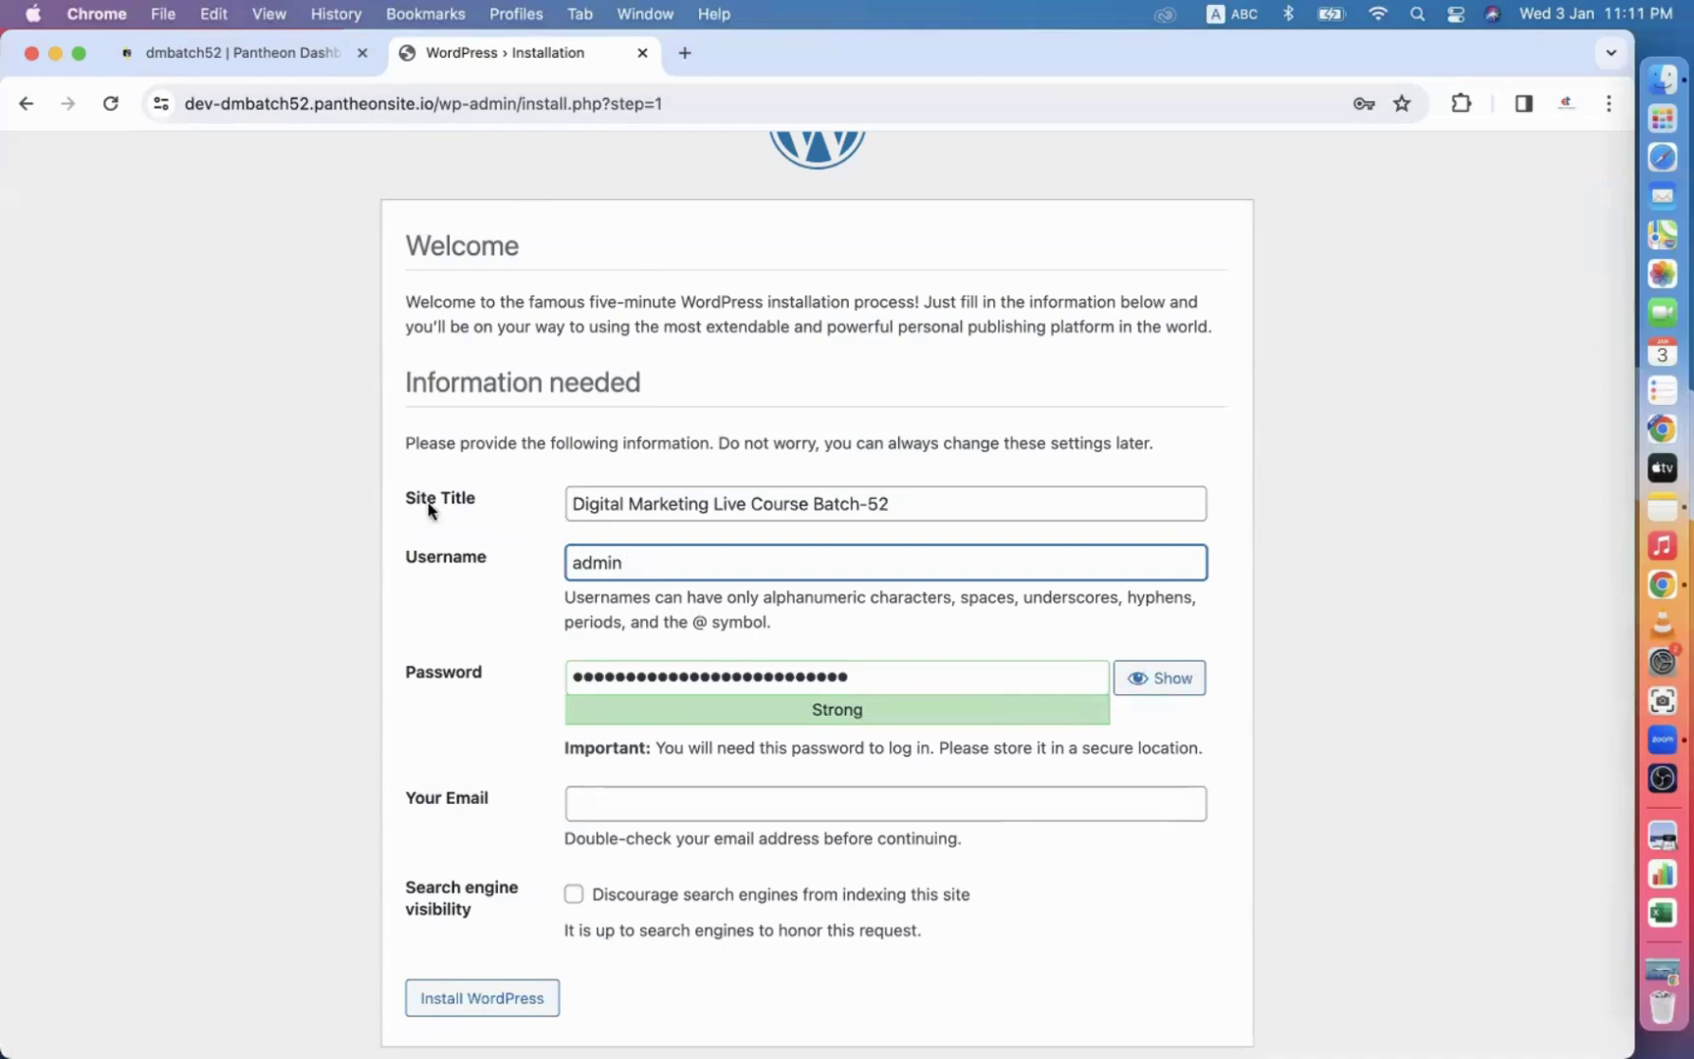
{"action": "left_click", "coordinate": [862, 678]}
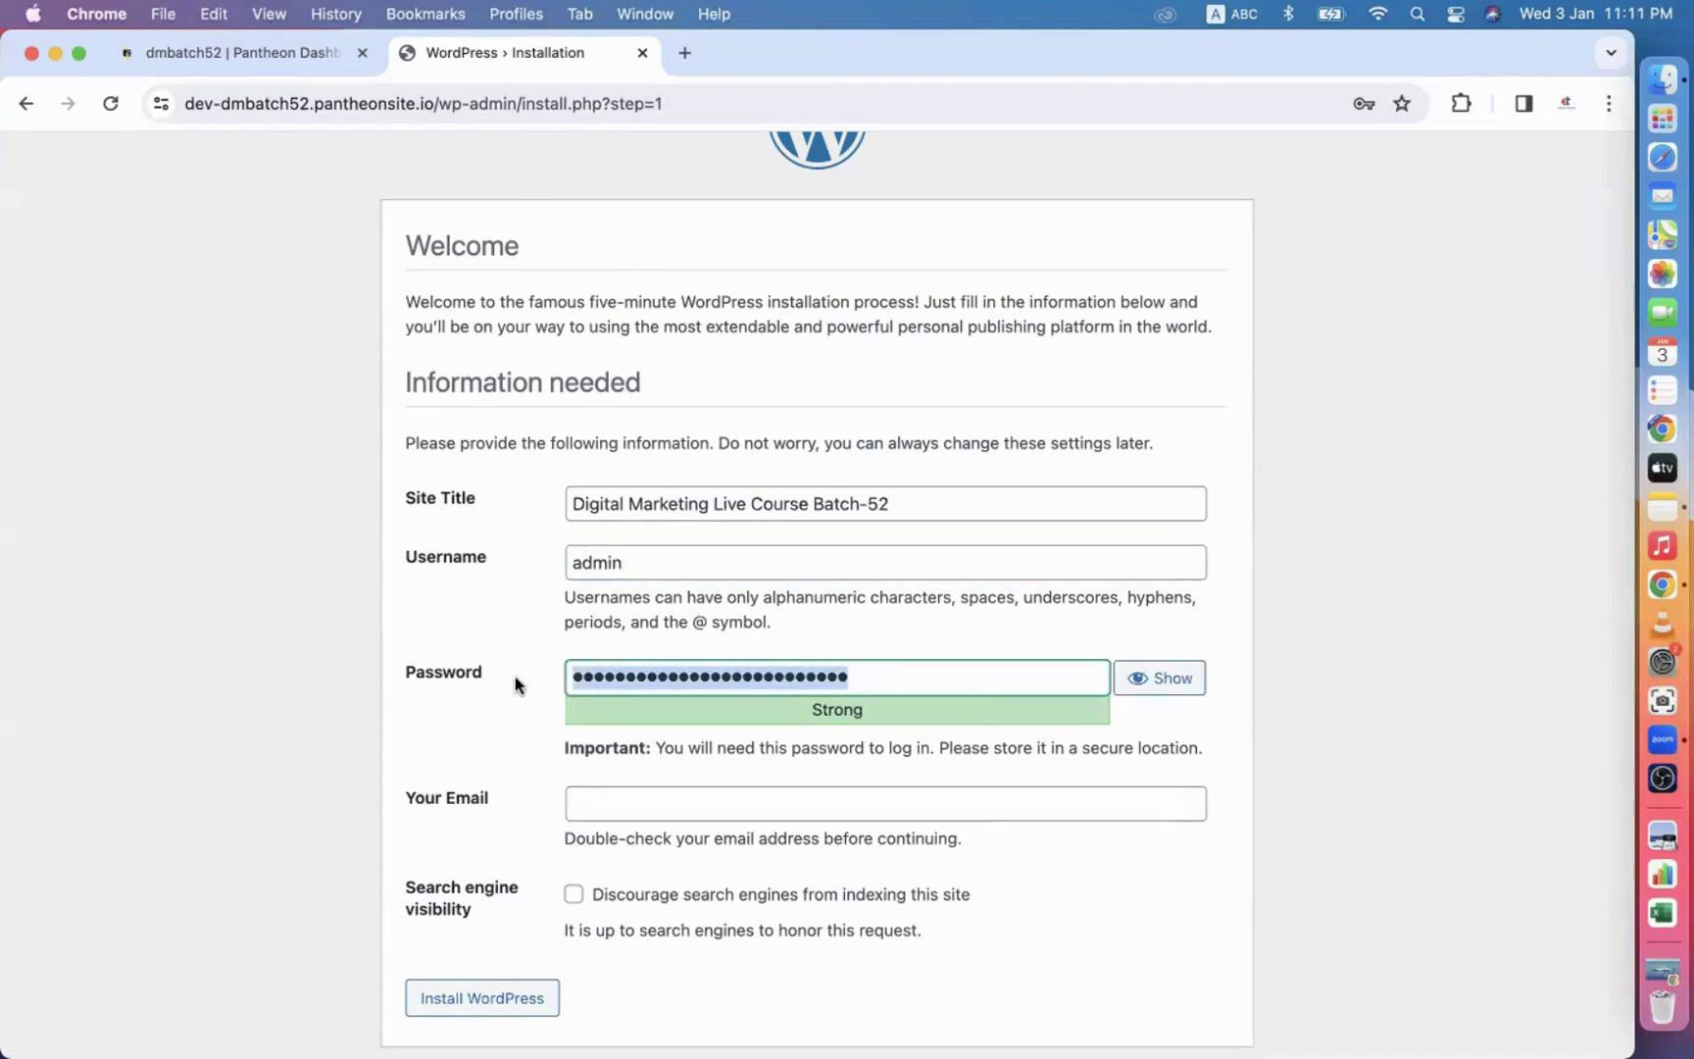
{"action": "key", "text": "super+a"}
{"action": "type", "text": "a"}
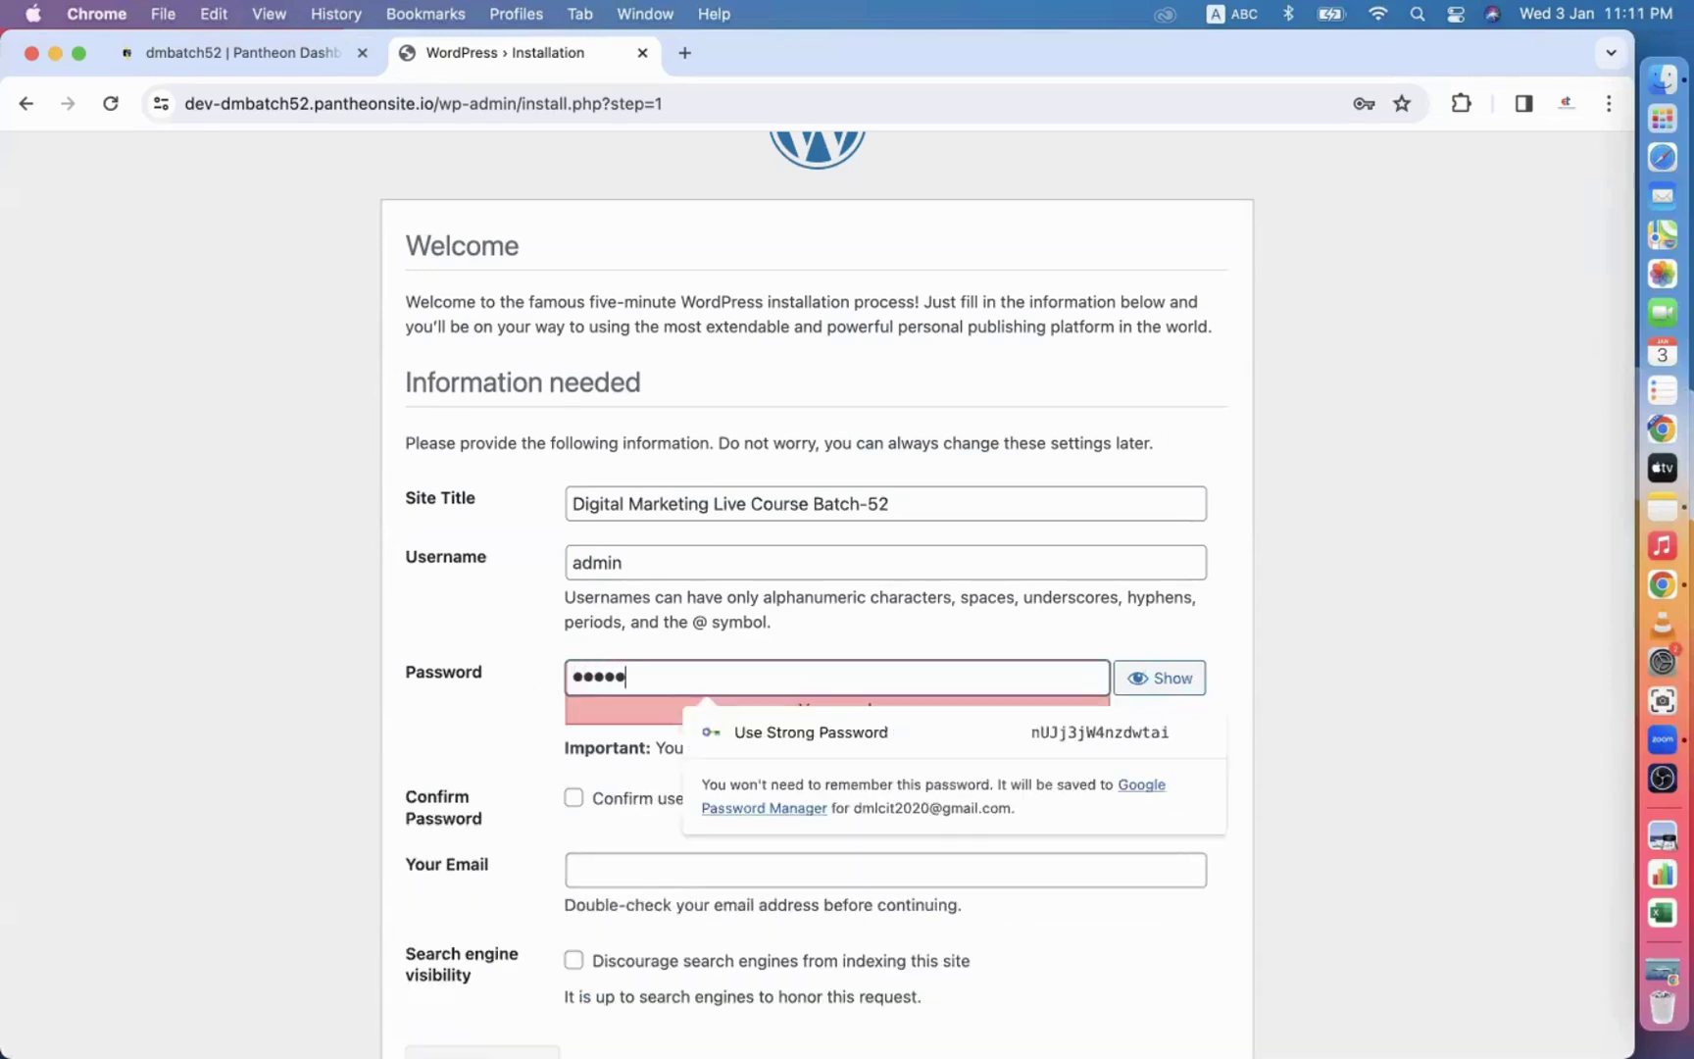
{"action": "scroll", "coordinate": [565, 730], "scroll_direction": "down", "scroll_amount": 2}
{"action": "left_click", "coordinate": [573, 717]}
{"action": "left_click", "coordinate": [618, 781]}
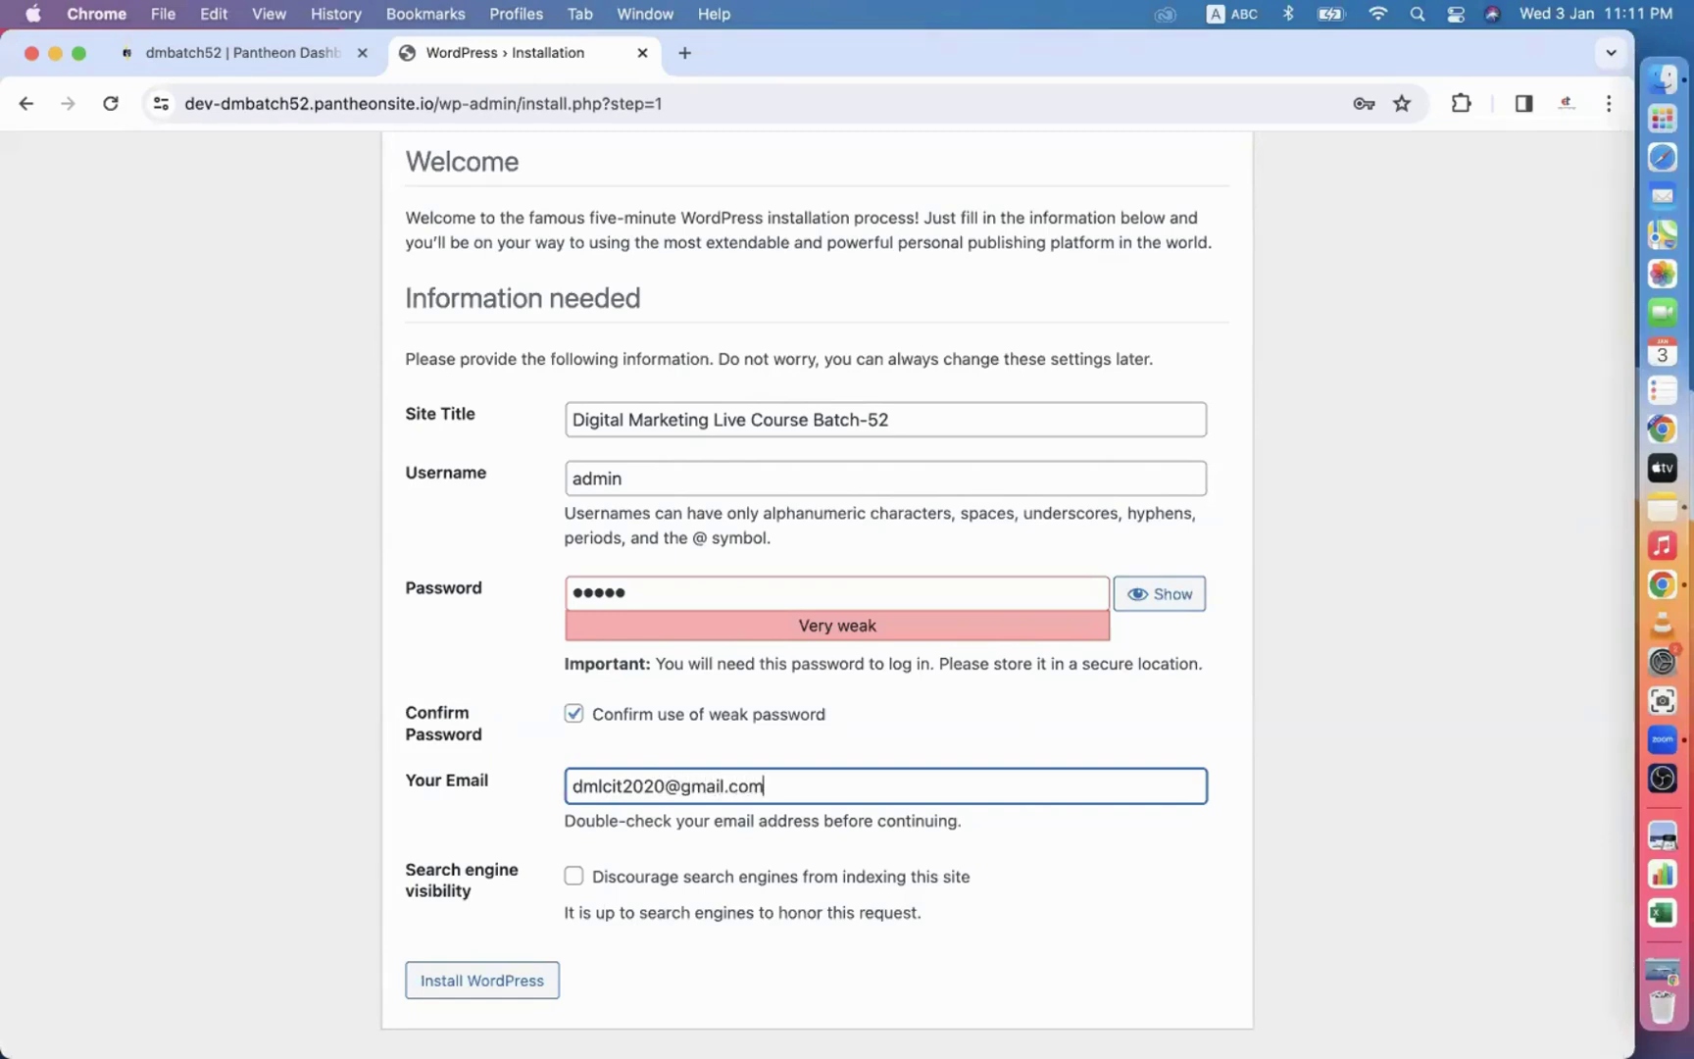
{"action": "left_click", "coordinate": [480, 984]}
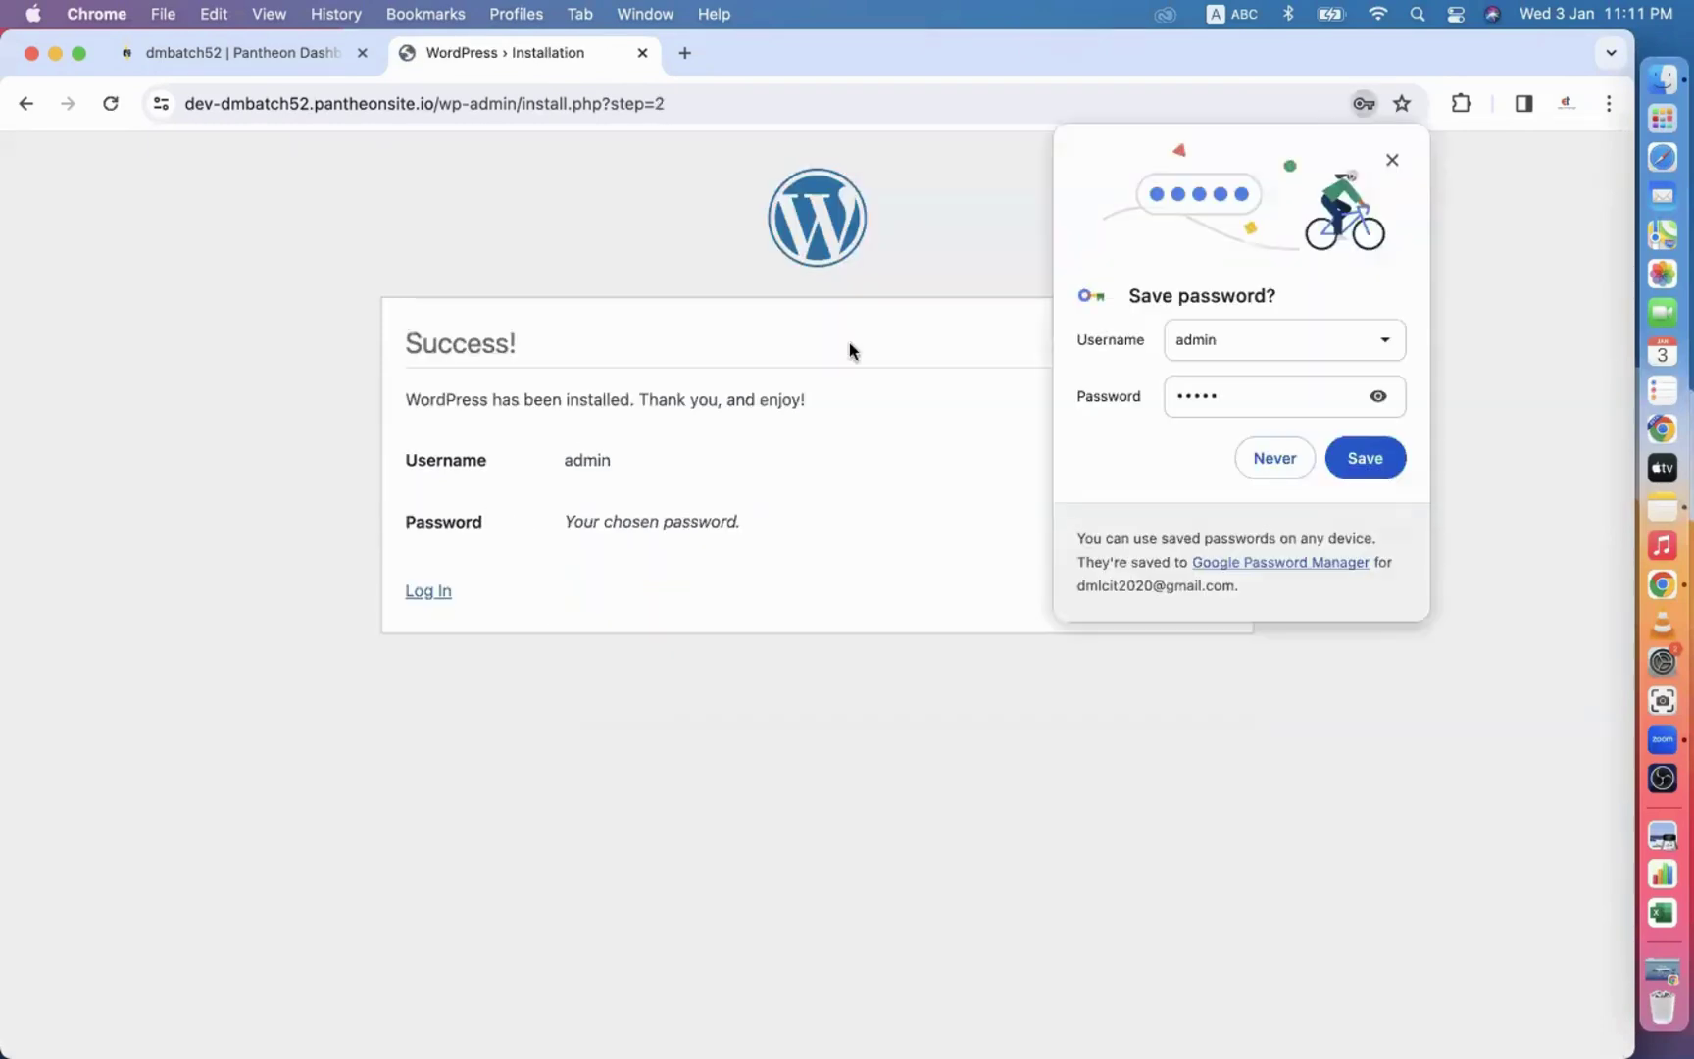
Dismiss Chrome's password popups and log in to the new site as admin.
{"action": "left_click", "coordinate": [1014, 433]}
{"action": "left_click", "coordinate": [1274, 458]}
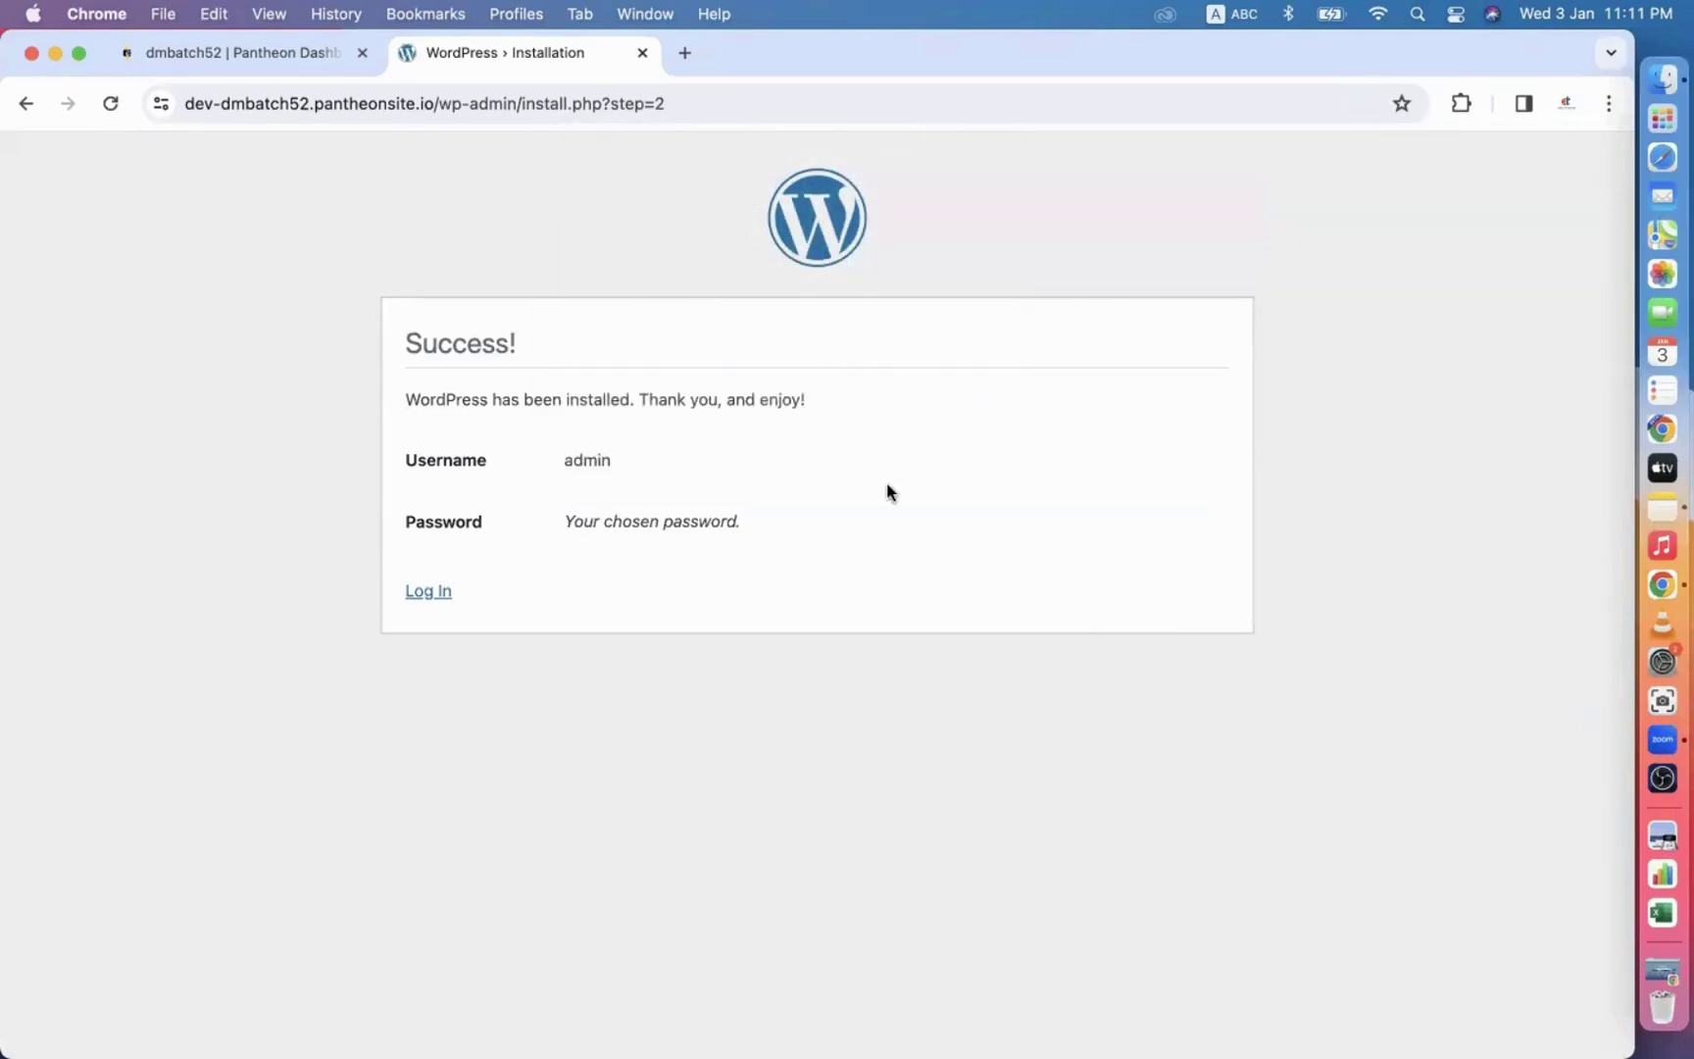
{"action": "left_click", "coordinate": [429, 590]}
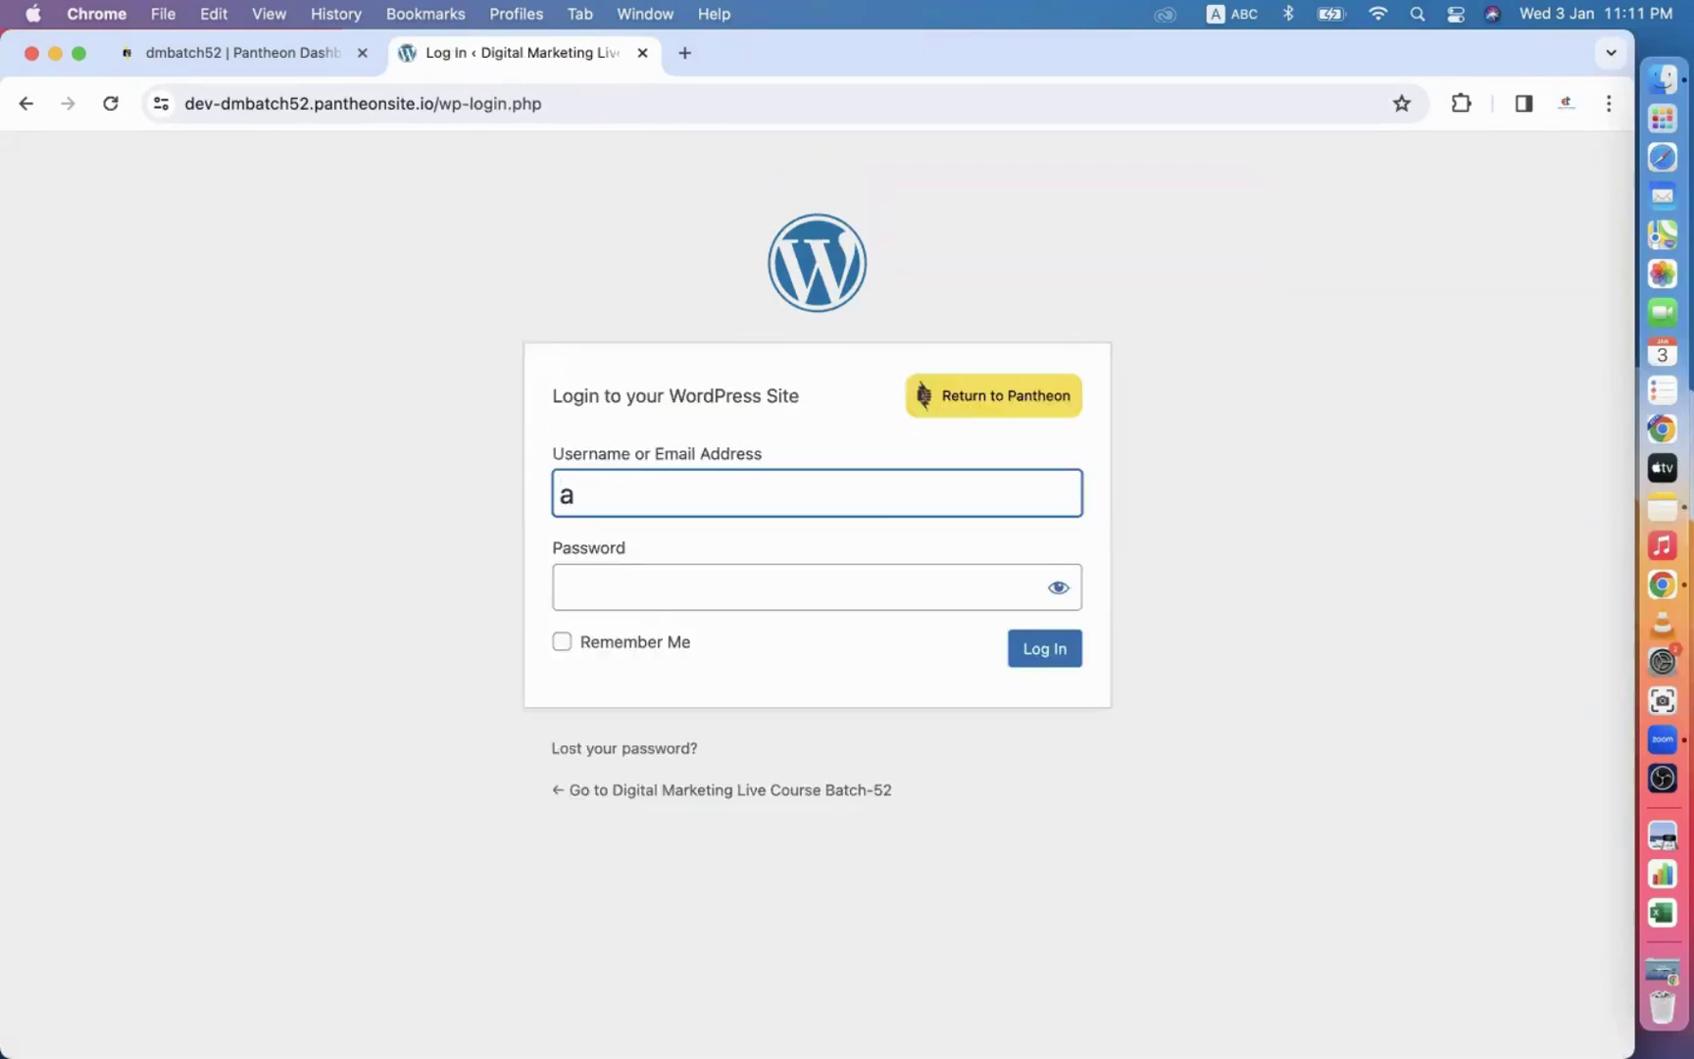
{"action": "left_click", "coordinate": [612, 592]}
{"action": "type", "text": "***"}
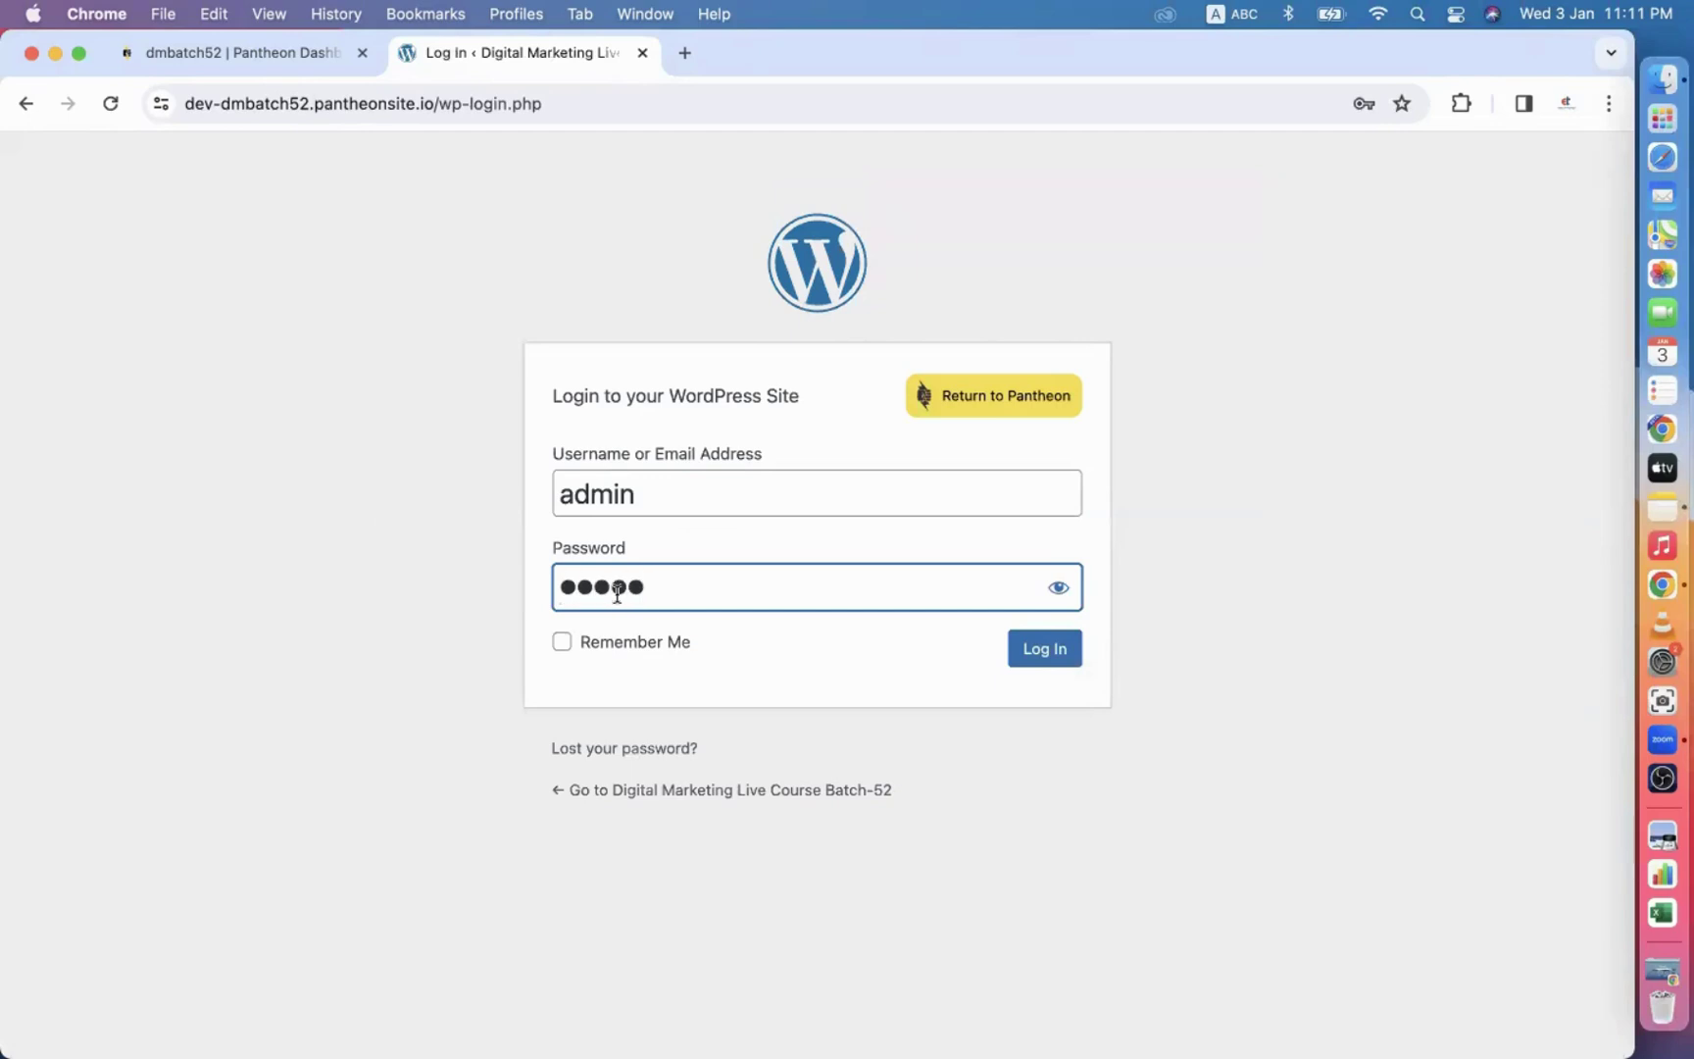
{"action": "left_click", "coordinate": [1041, 666]}
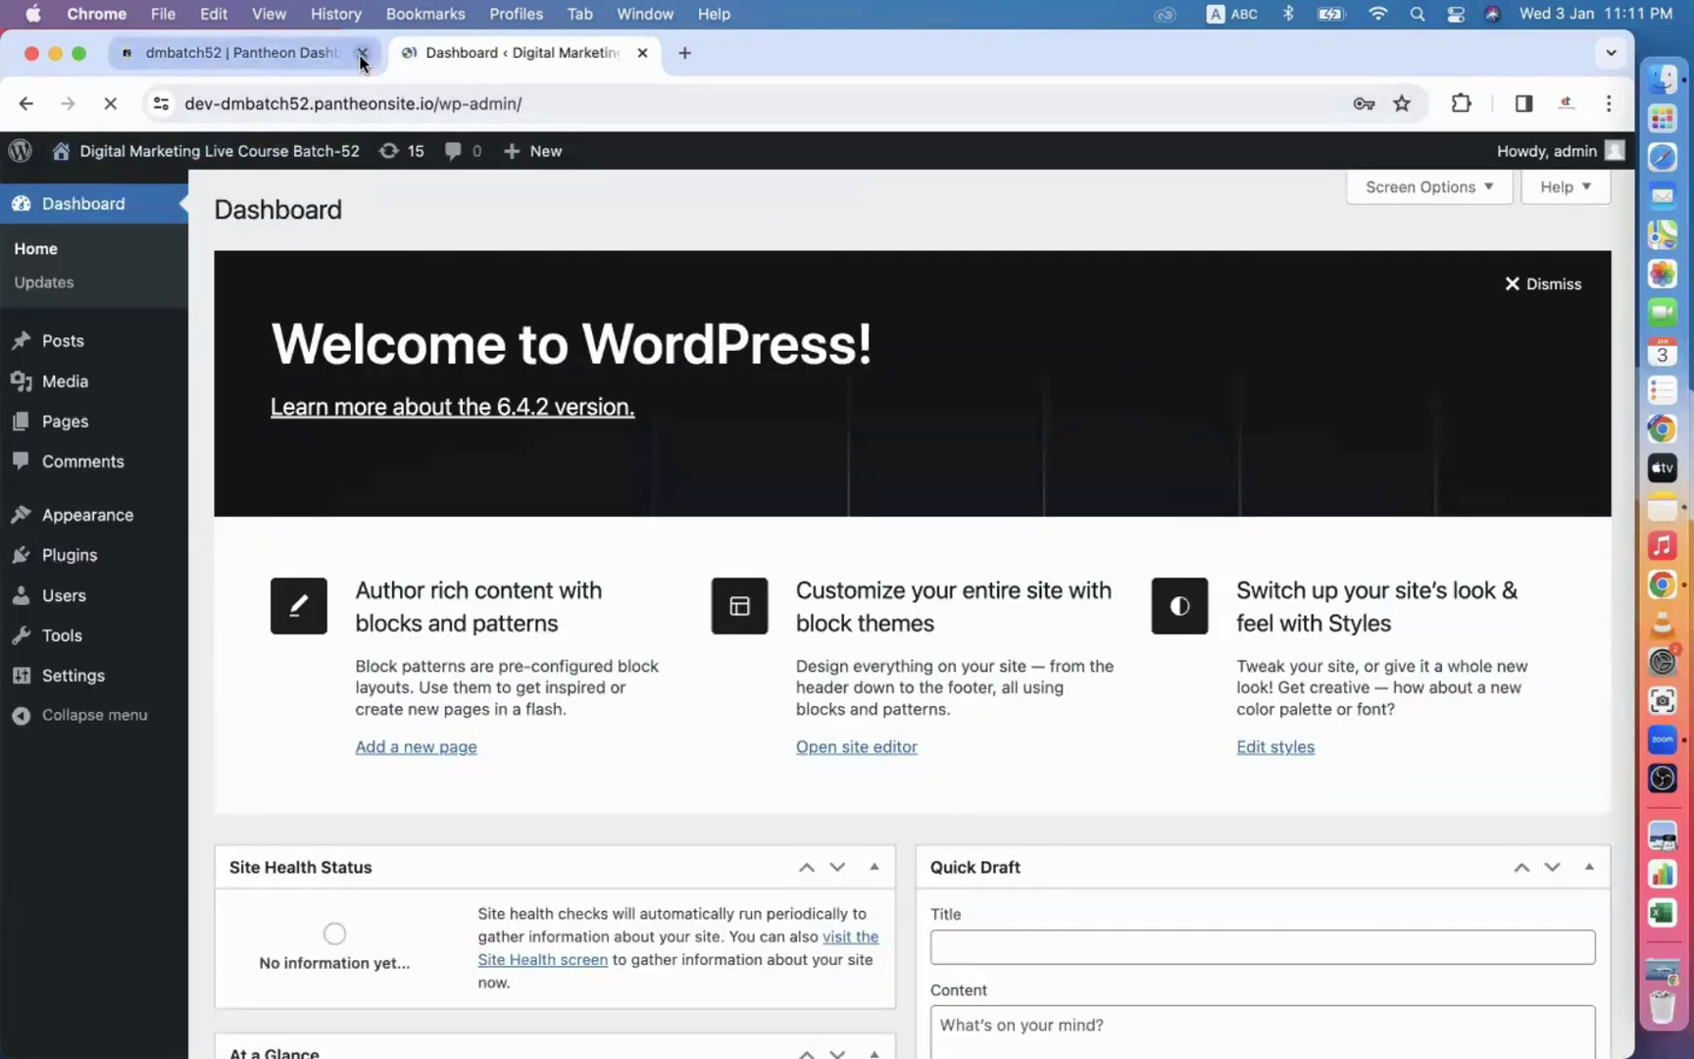
Close the Pantheon tab, dismiss the password warning, and go to Appearance > Themes.
{"action": "left_click", "coordinate": [362, 53]}
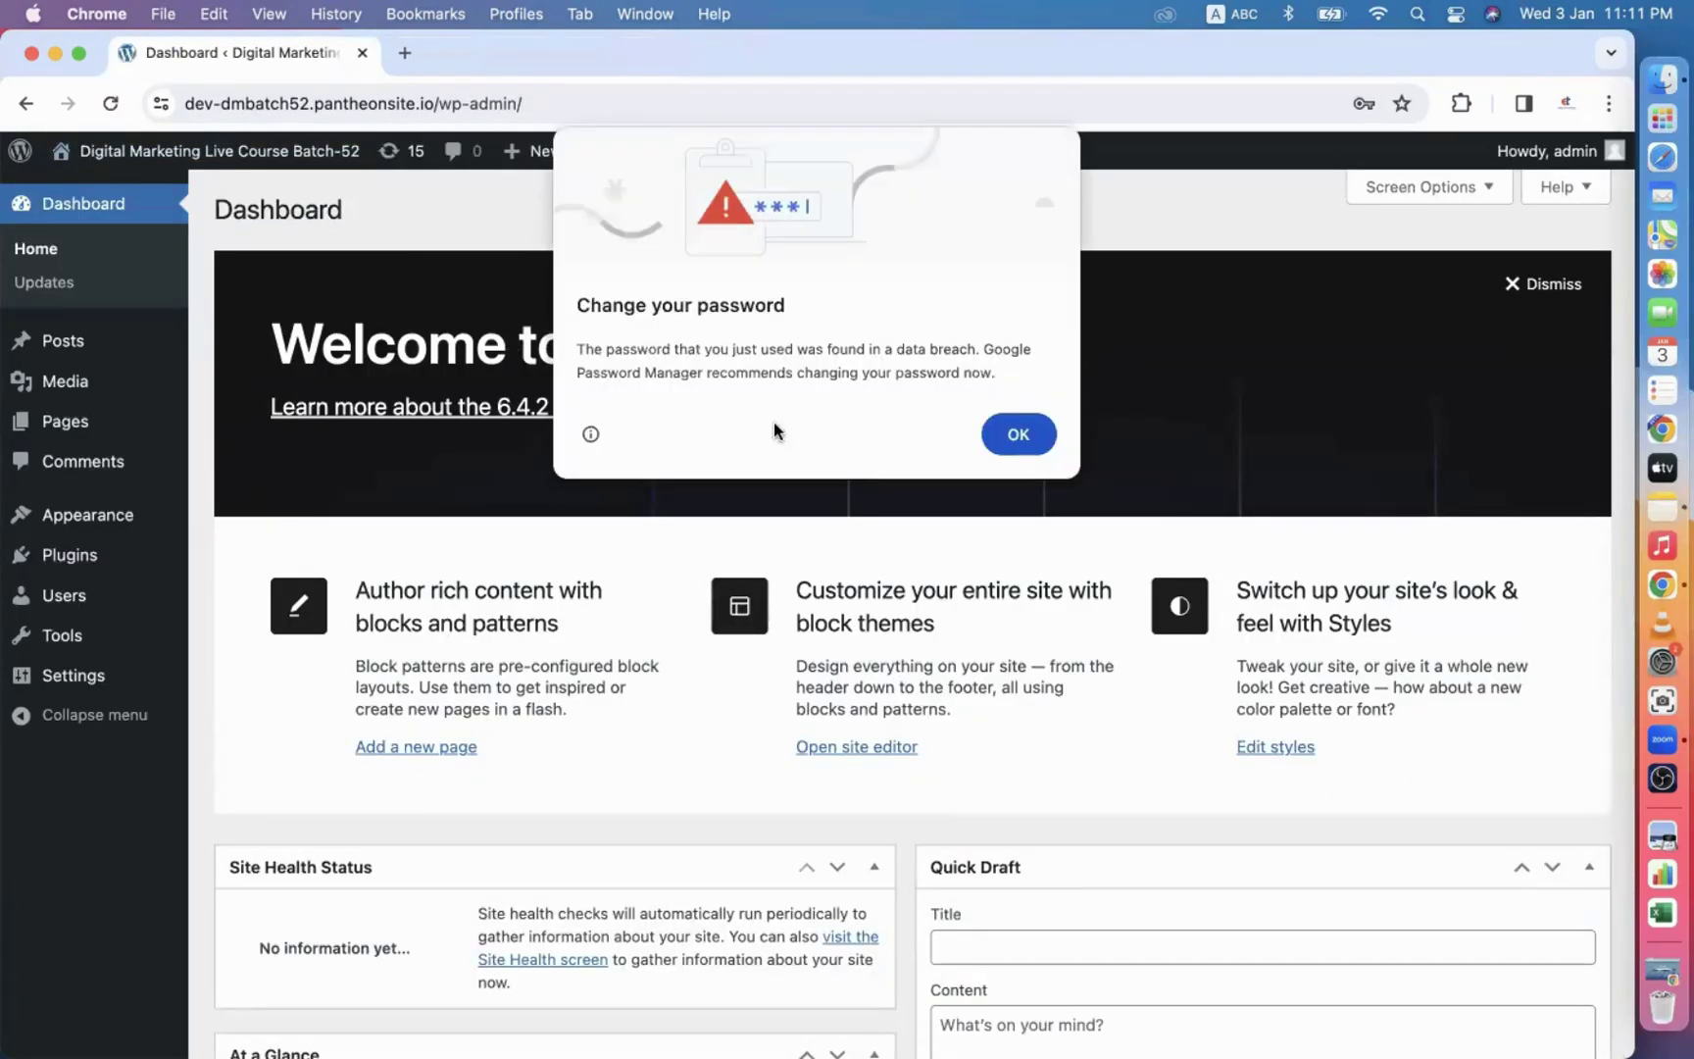
{"action": "left_click", "coordinate": [1037, 438]}
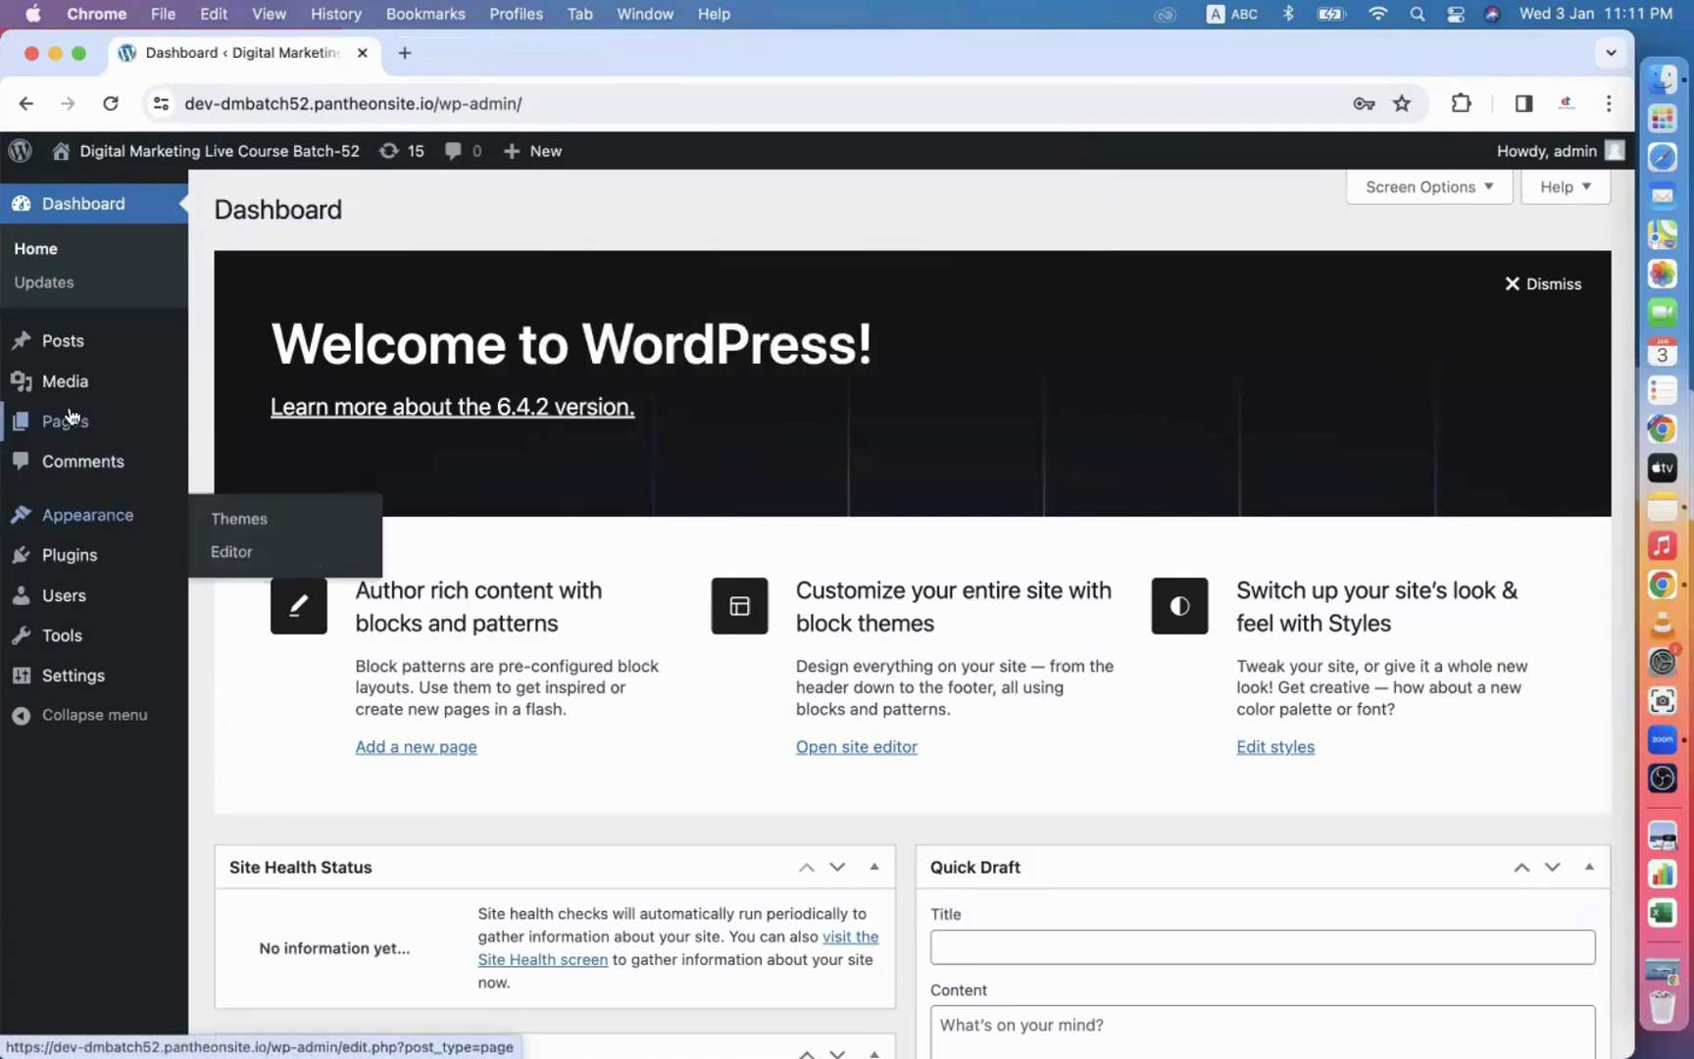
{"action": "mouse_move", "coordinate": [85, 562]}
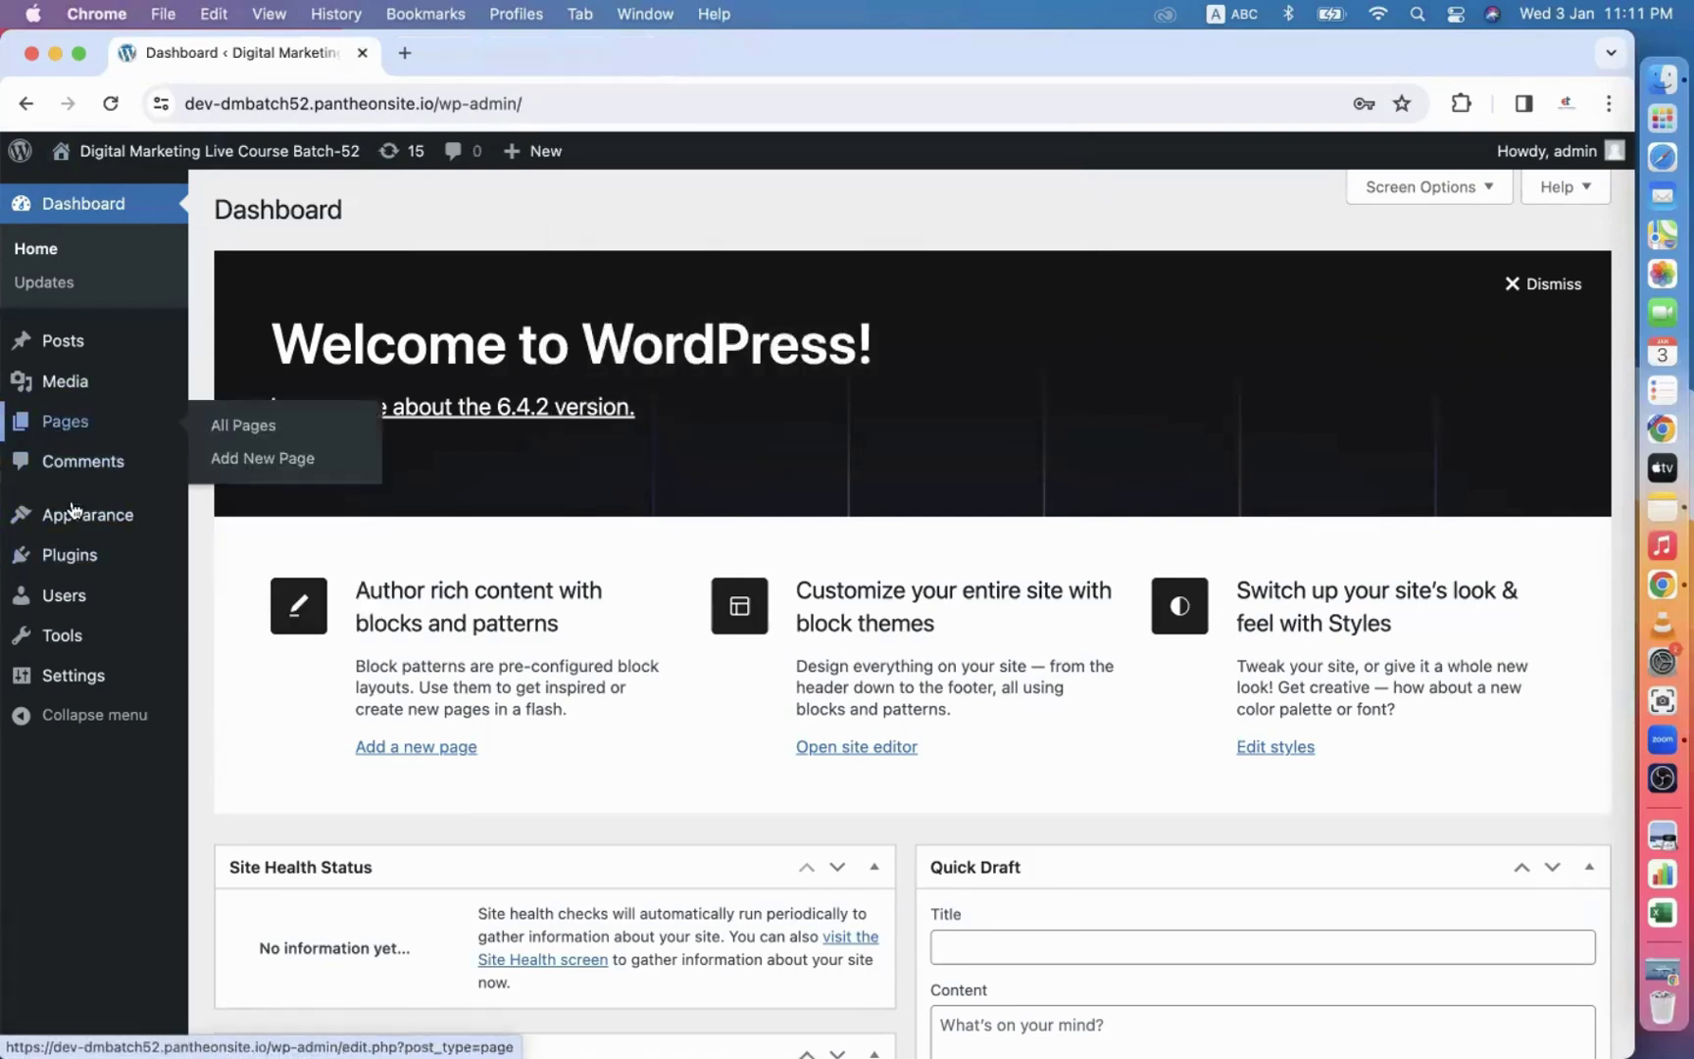
{"action": "mouse_move", "coordinate": [90, 528]}
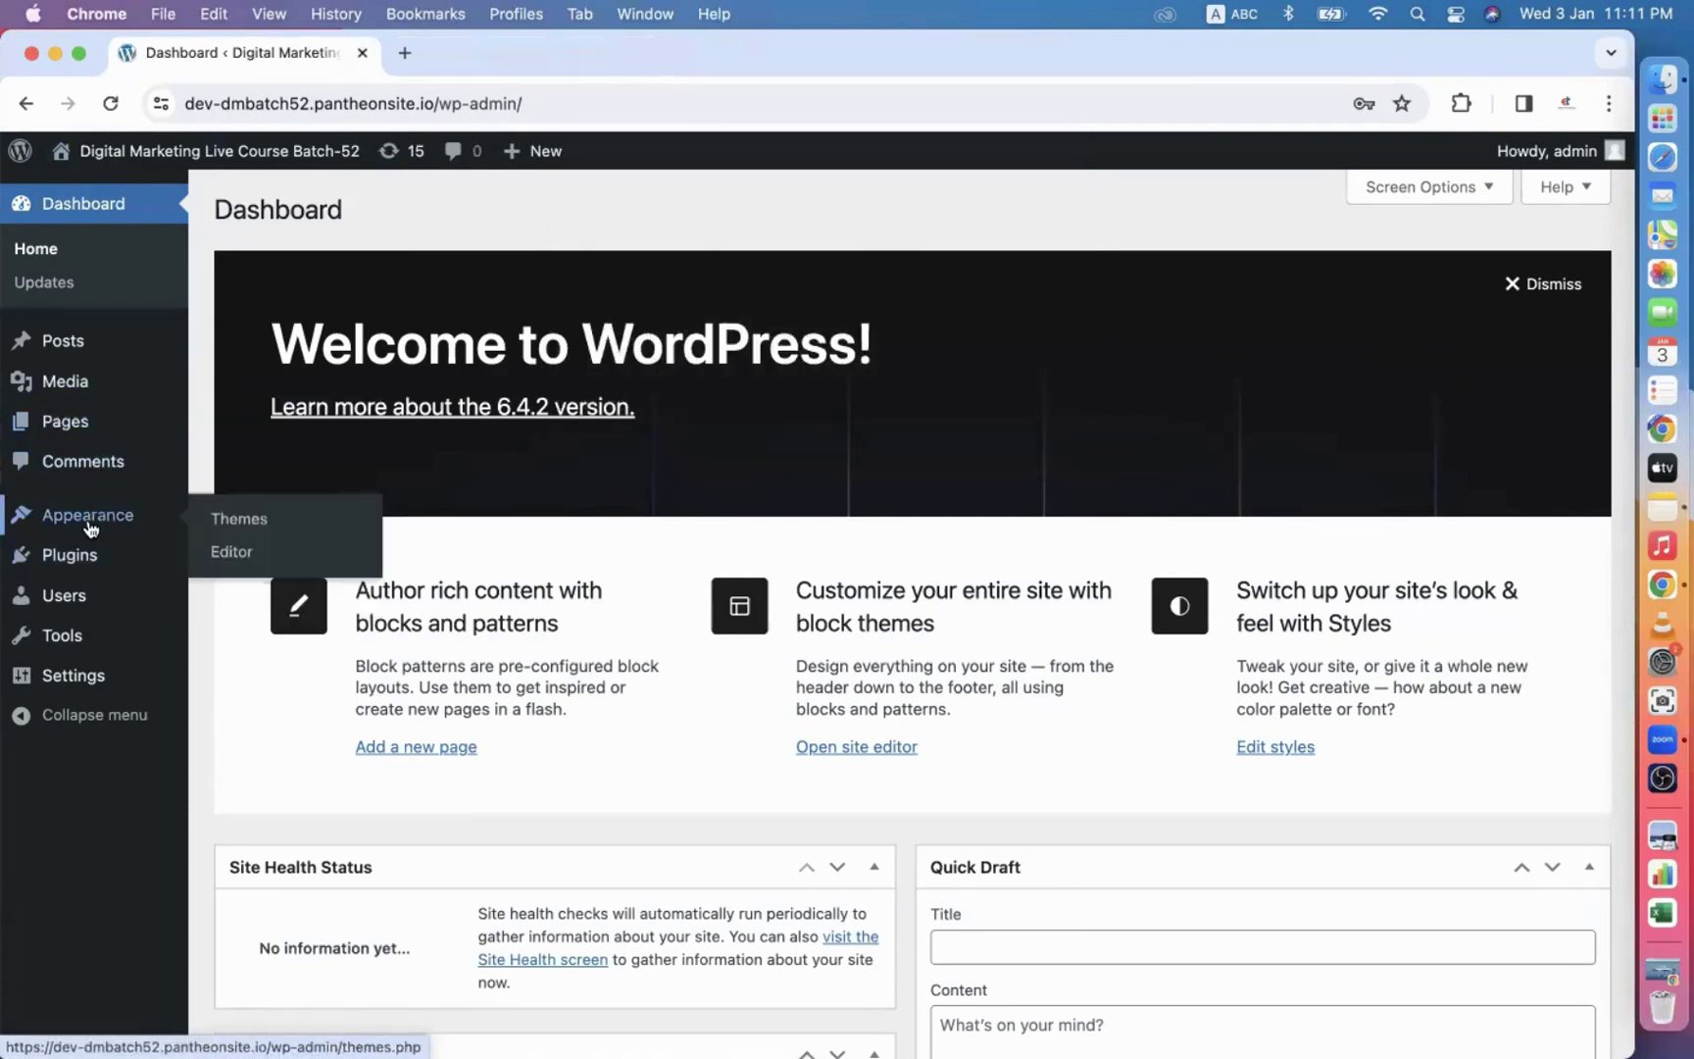
{"action": "left_click", "coordinate": [241, 528]}
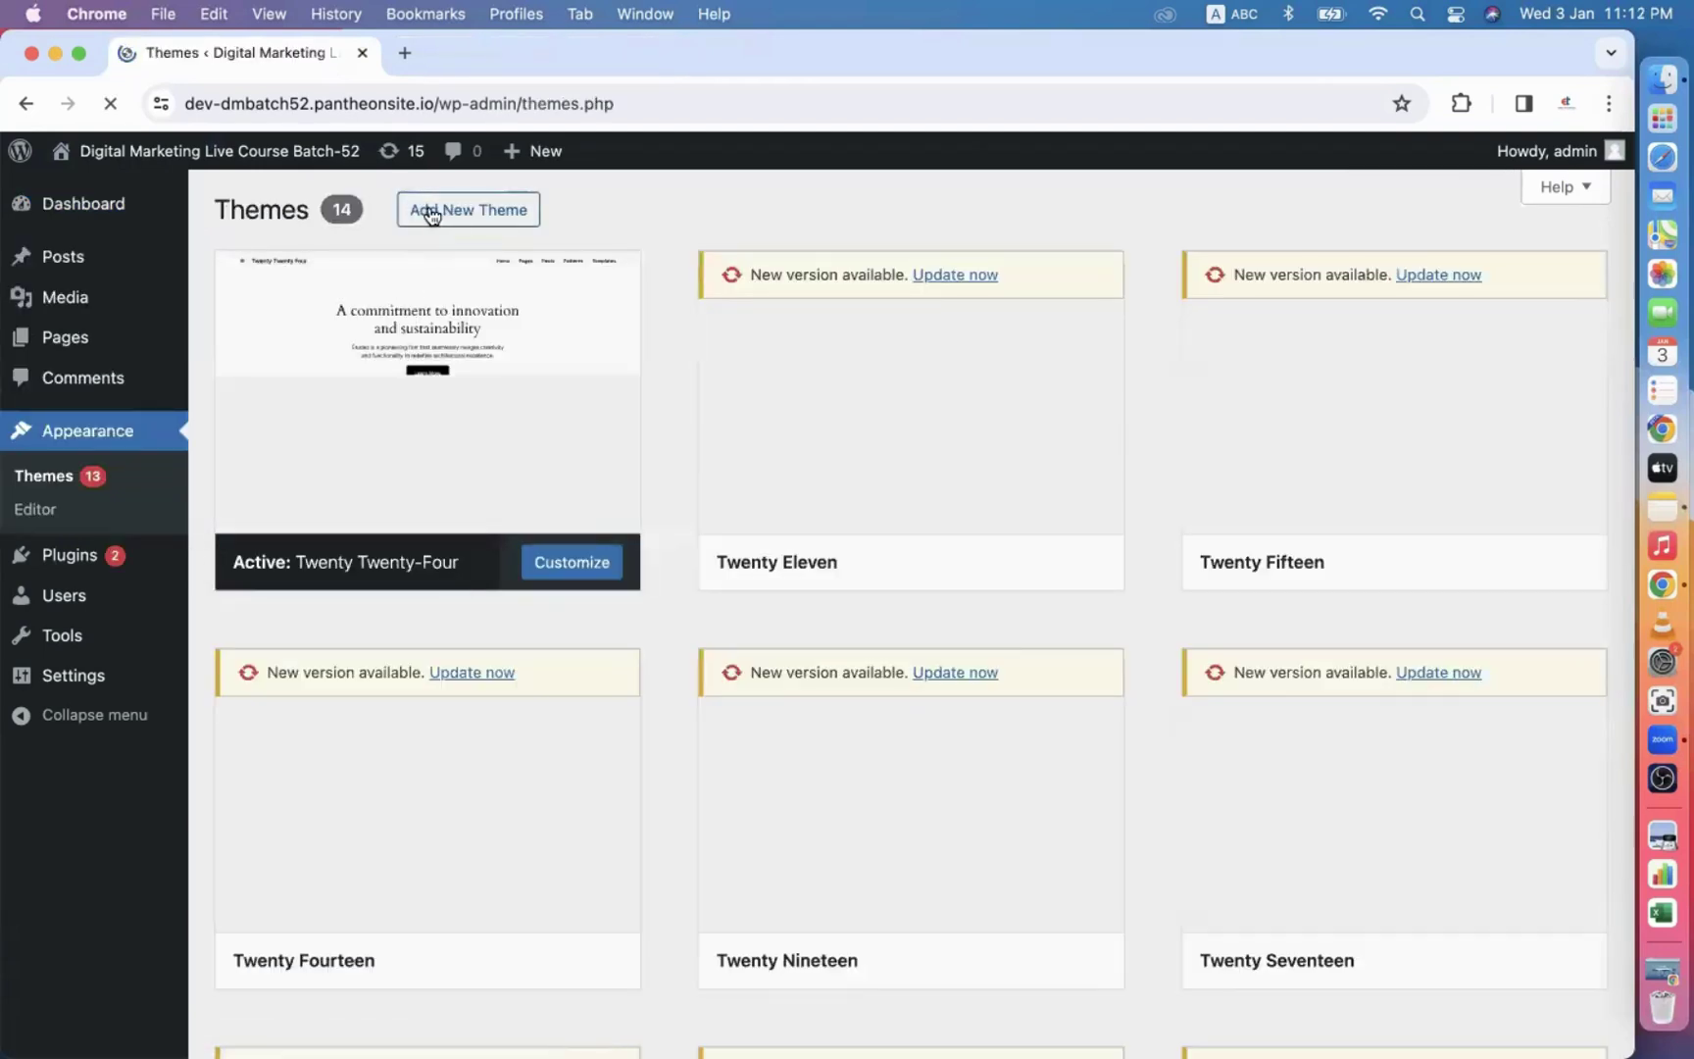
Search Add Themes for 'astra', install the Astra theme and activate it.
{"action": "left_click", "coordinate": [459, 222]}
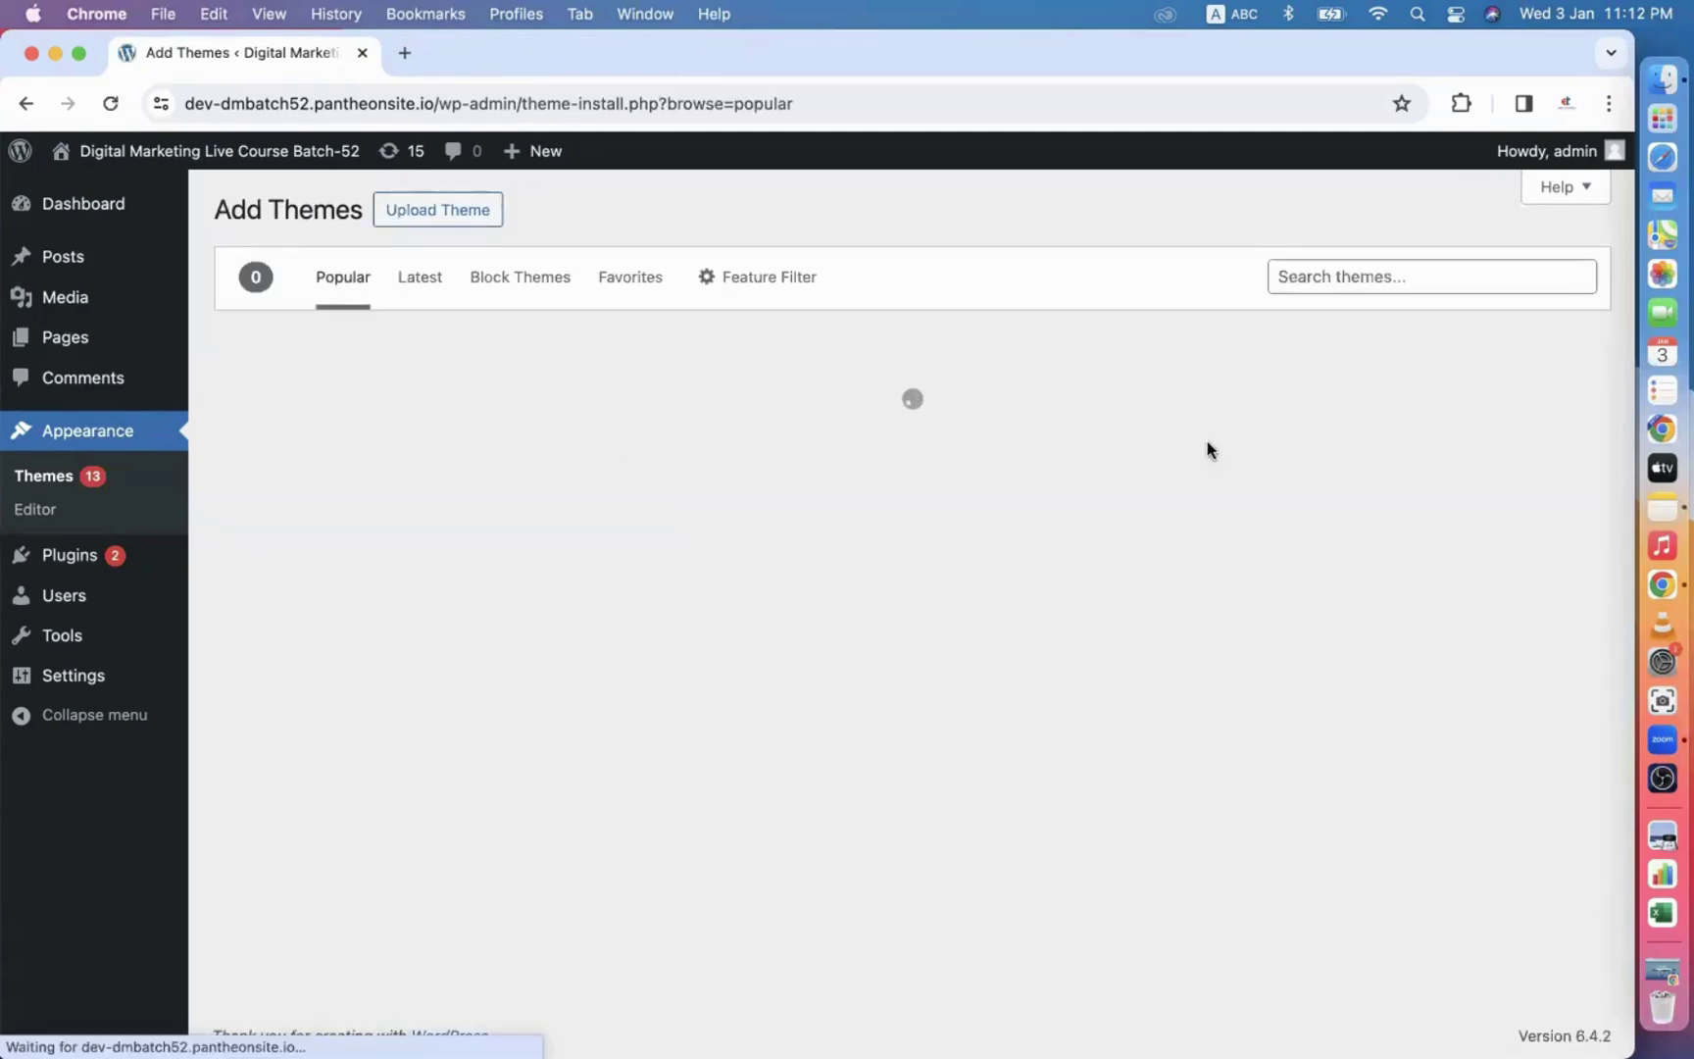
{"action": "left_click", "coordinate": [1350, 274]}
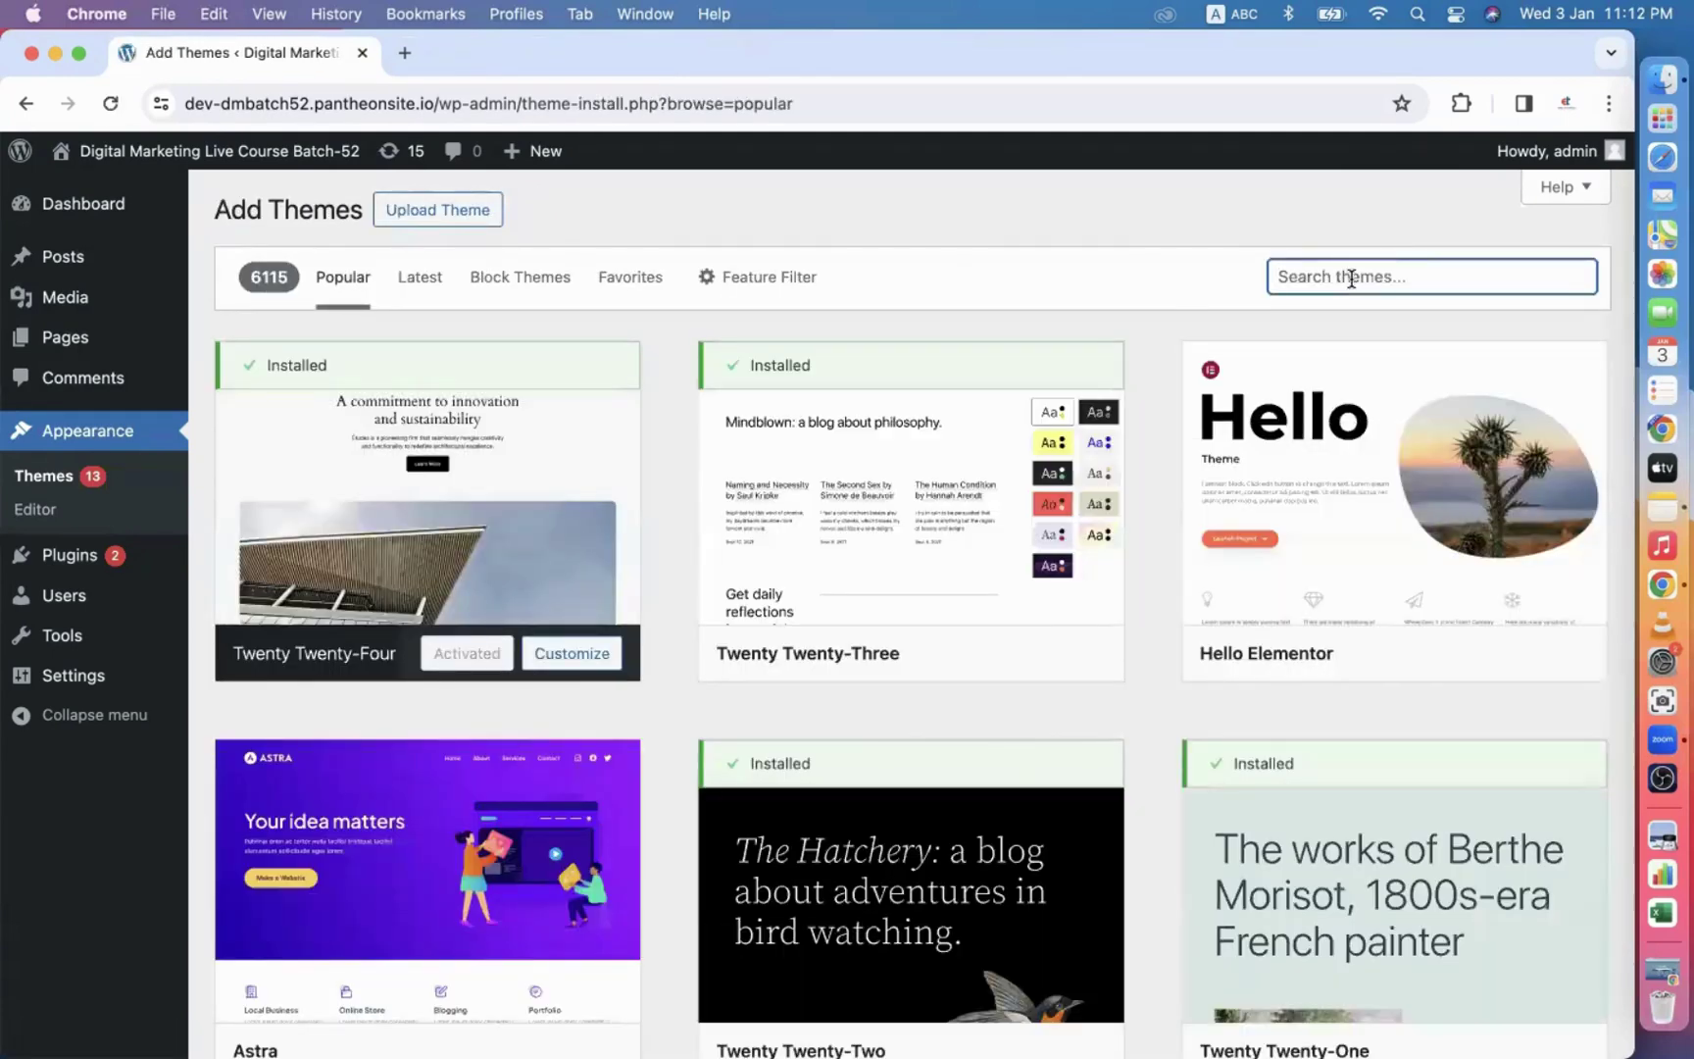
{"action": "type", "text": "astra"}
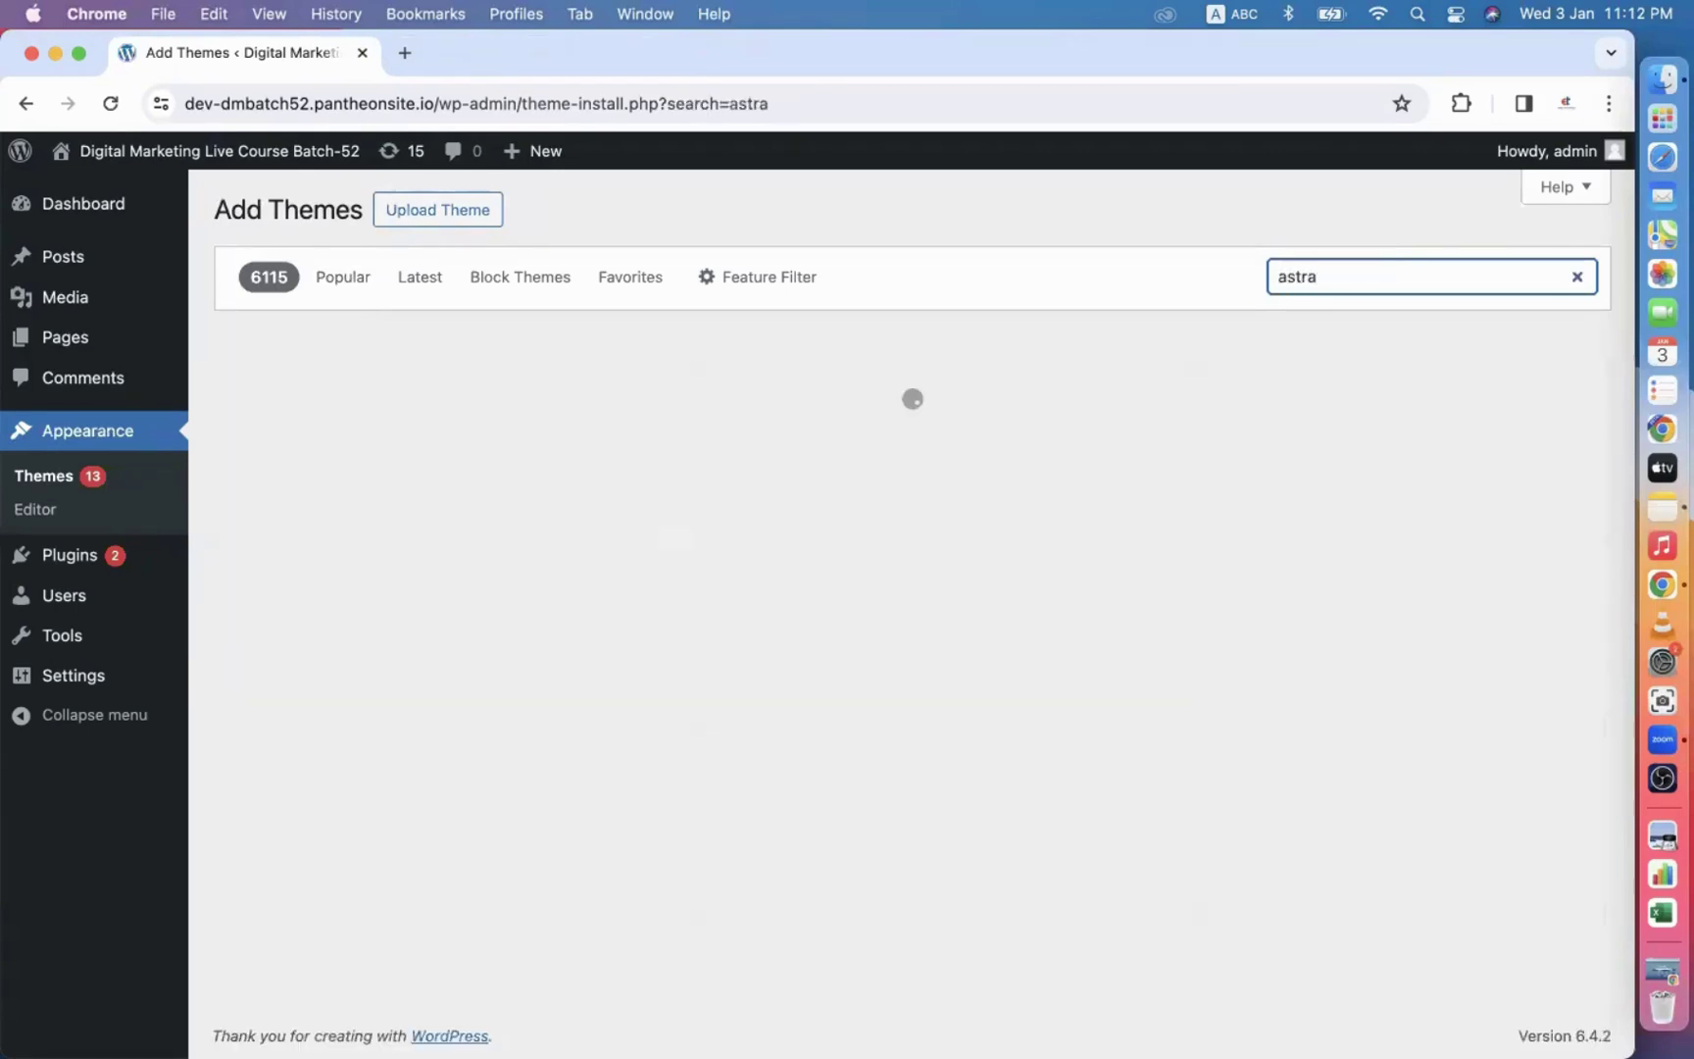
{"action": "mouse_move", "coordinate": [594, 635]}
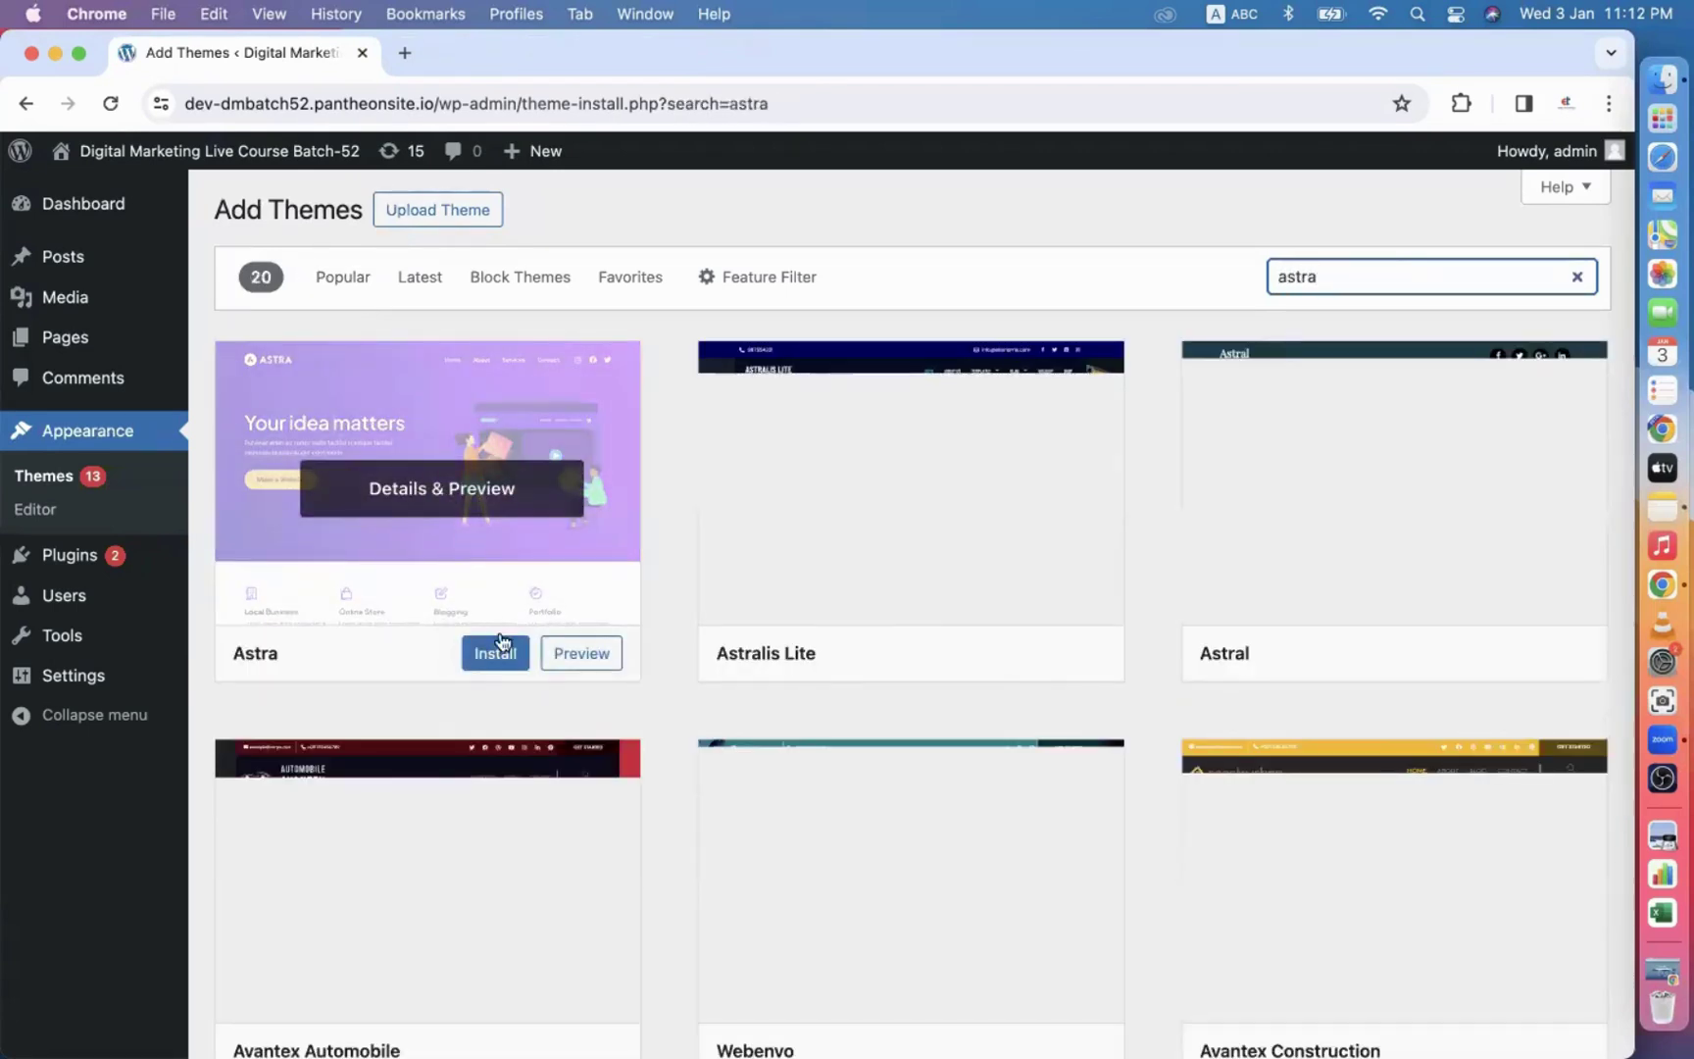
{"action": "left_click", "coordinate": [496, 654]}
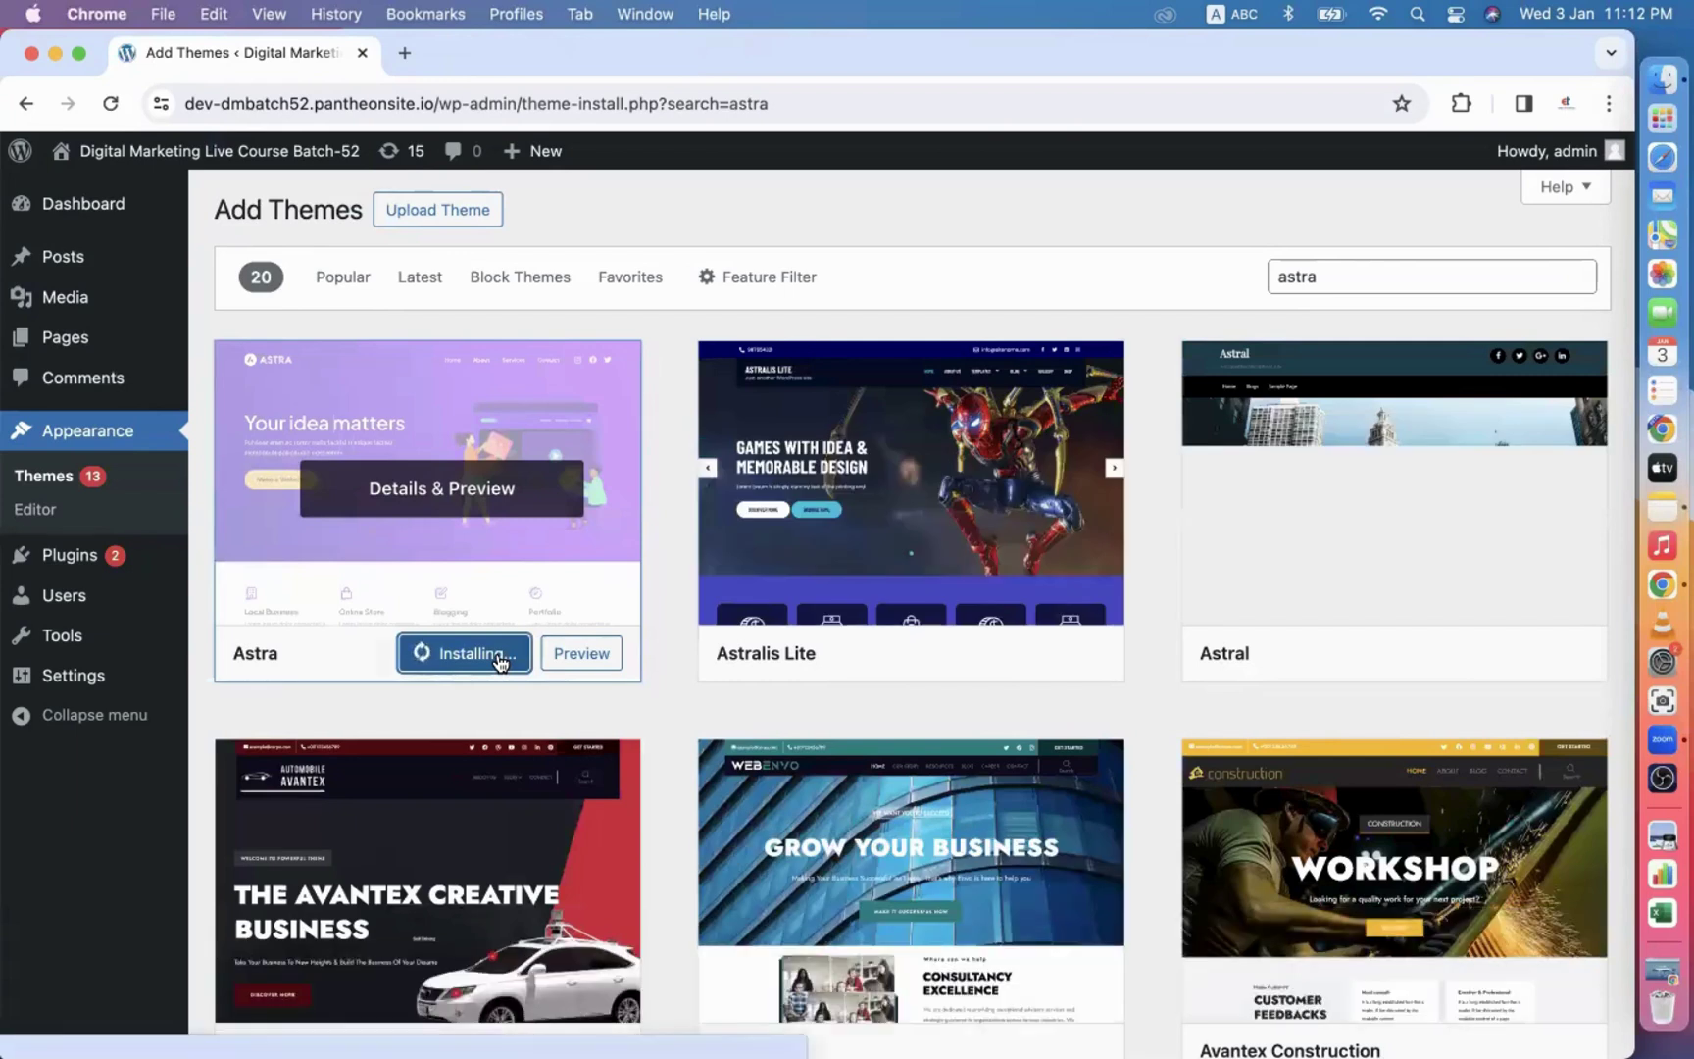
{"action": "left_click", "coordinate": [458, 655]}
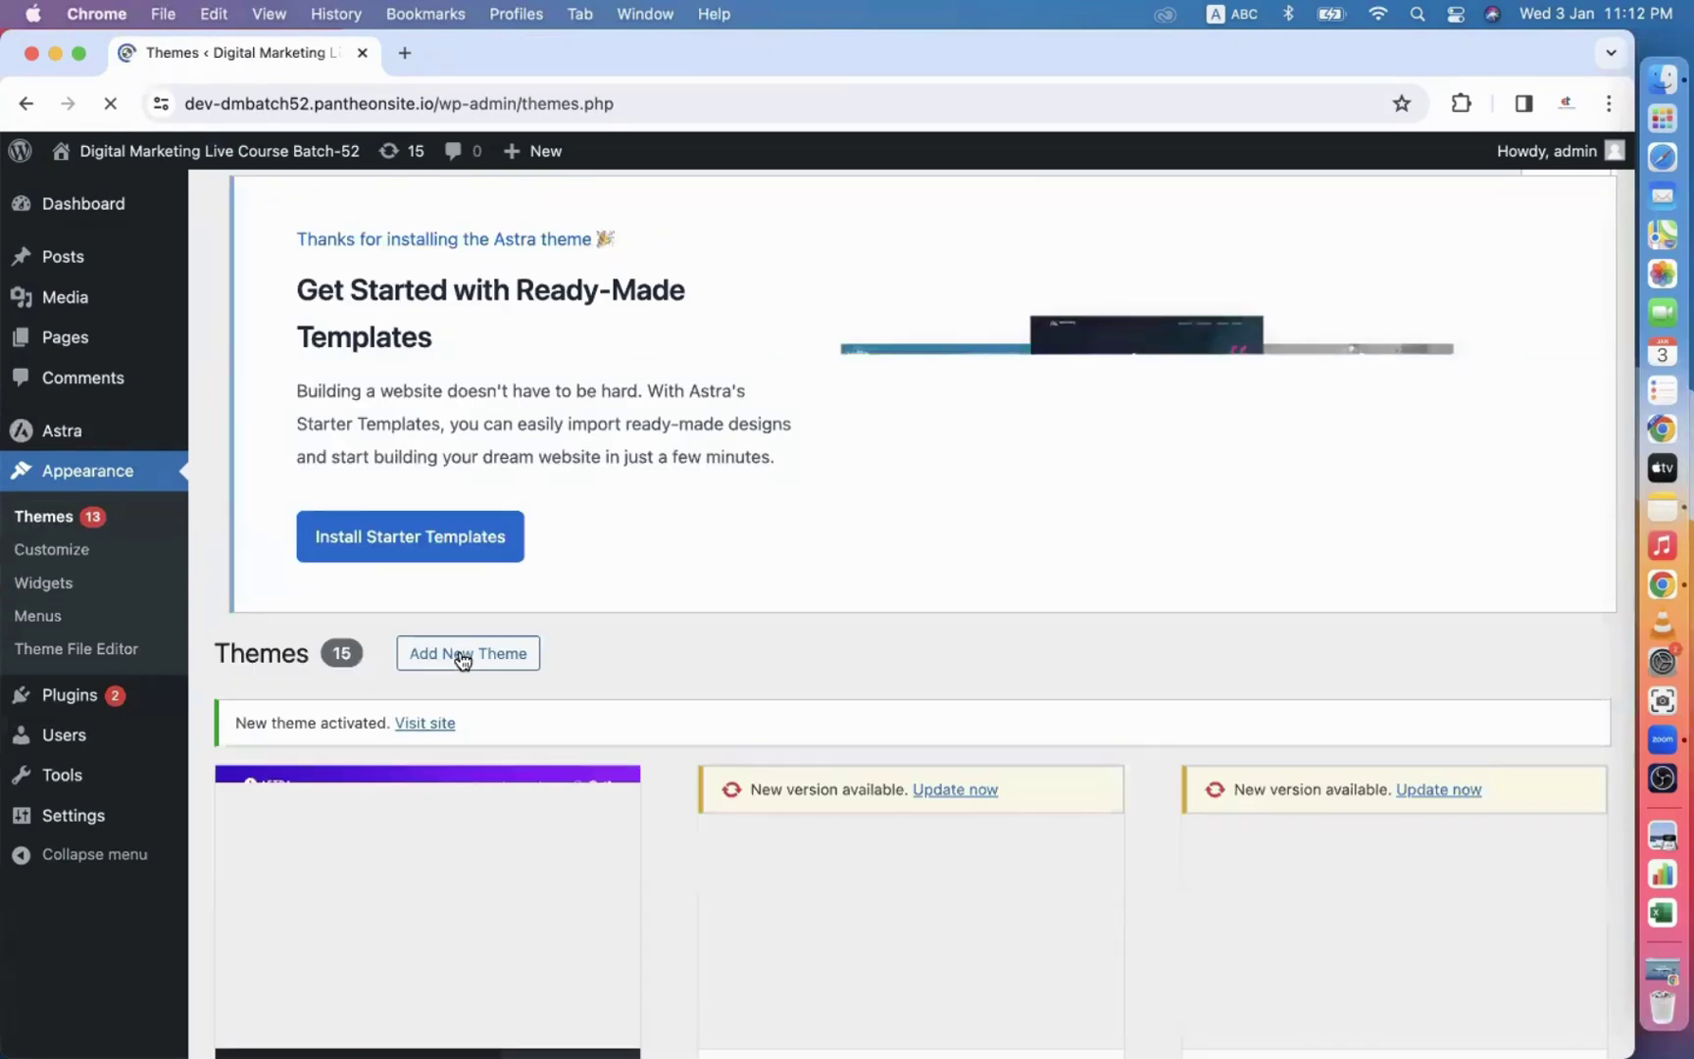
{"action": "scroll", "coordinate": [718, 677], "scroll_direction": "down", "scroll_amount": 3}
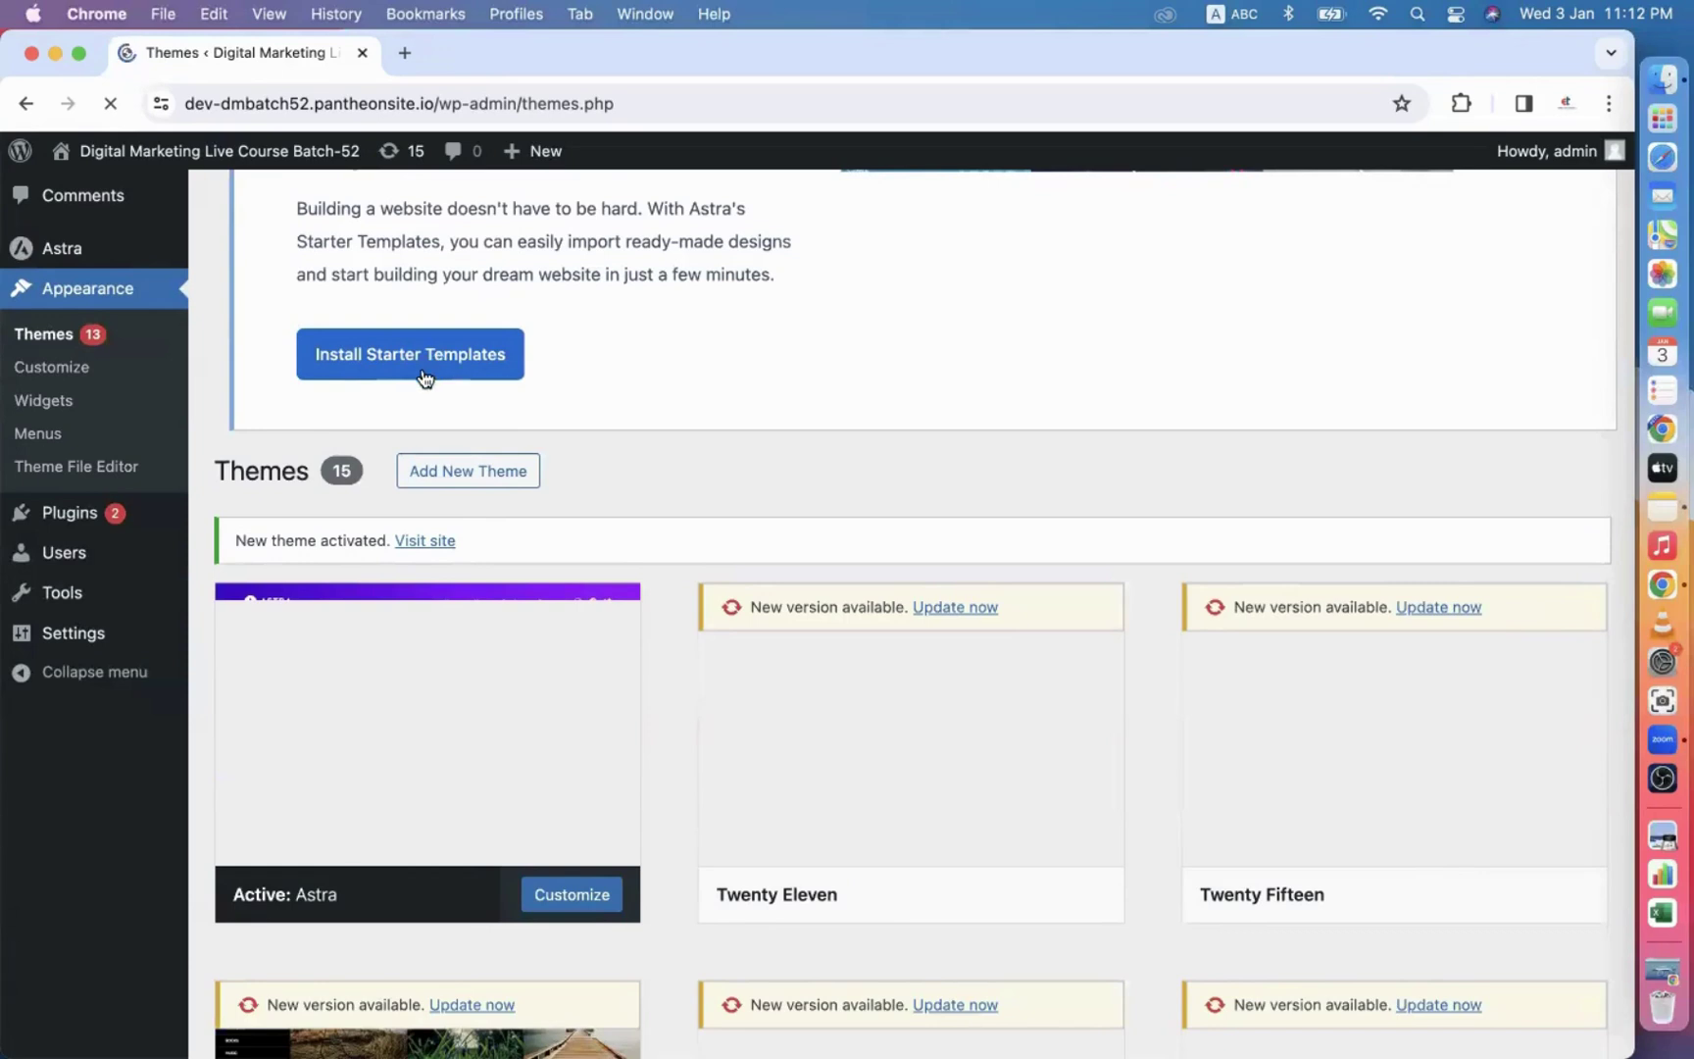
{"action": "scroll", "coordinate": [605, 427], "scroll_direction": "up", "scroll_amount": 3}
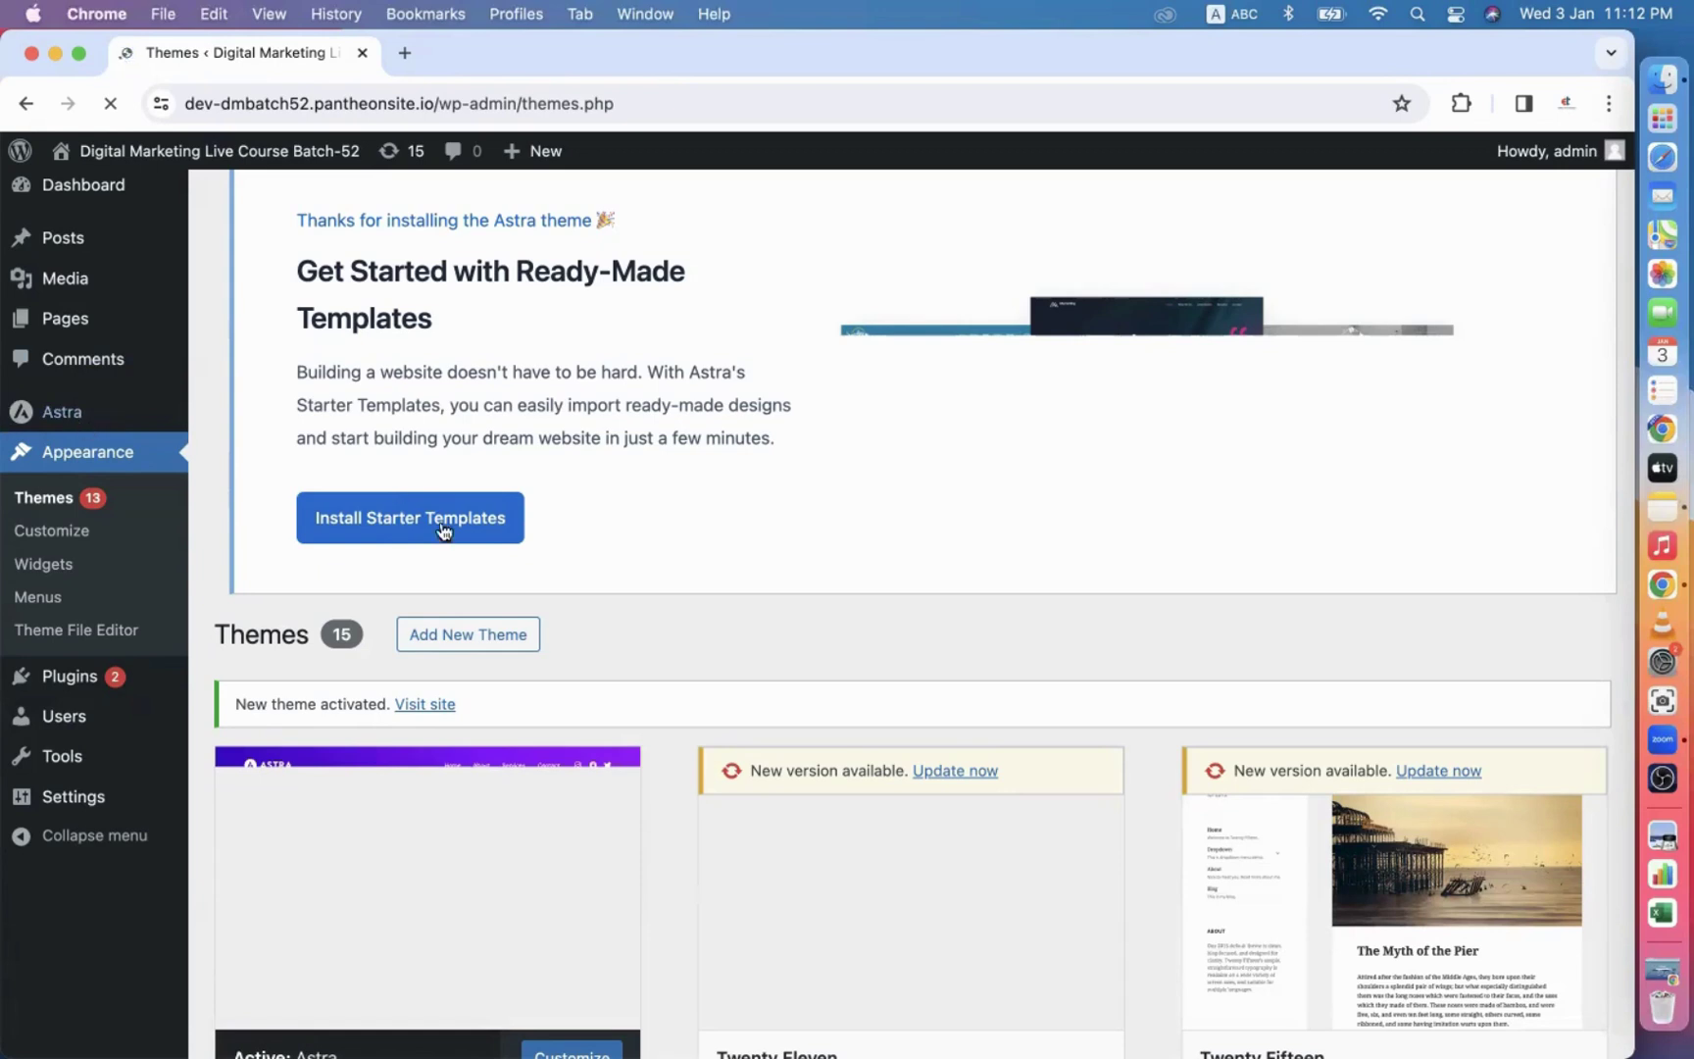
From Astra's Starter Templates section, install and activate the Starter Templates plugin.
{"action": "left_click", "coordinate": [55, 421]}
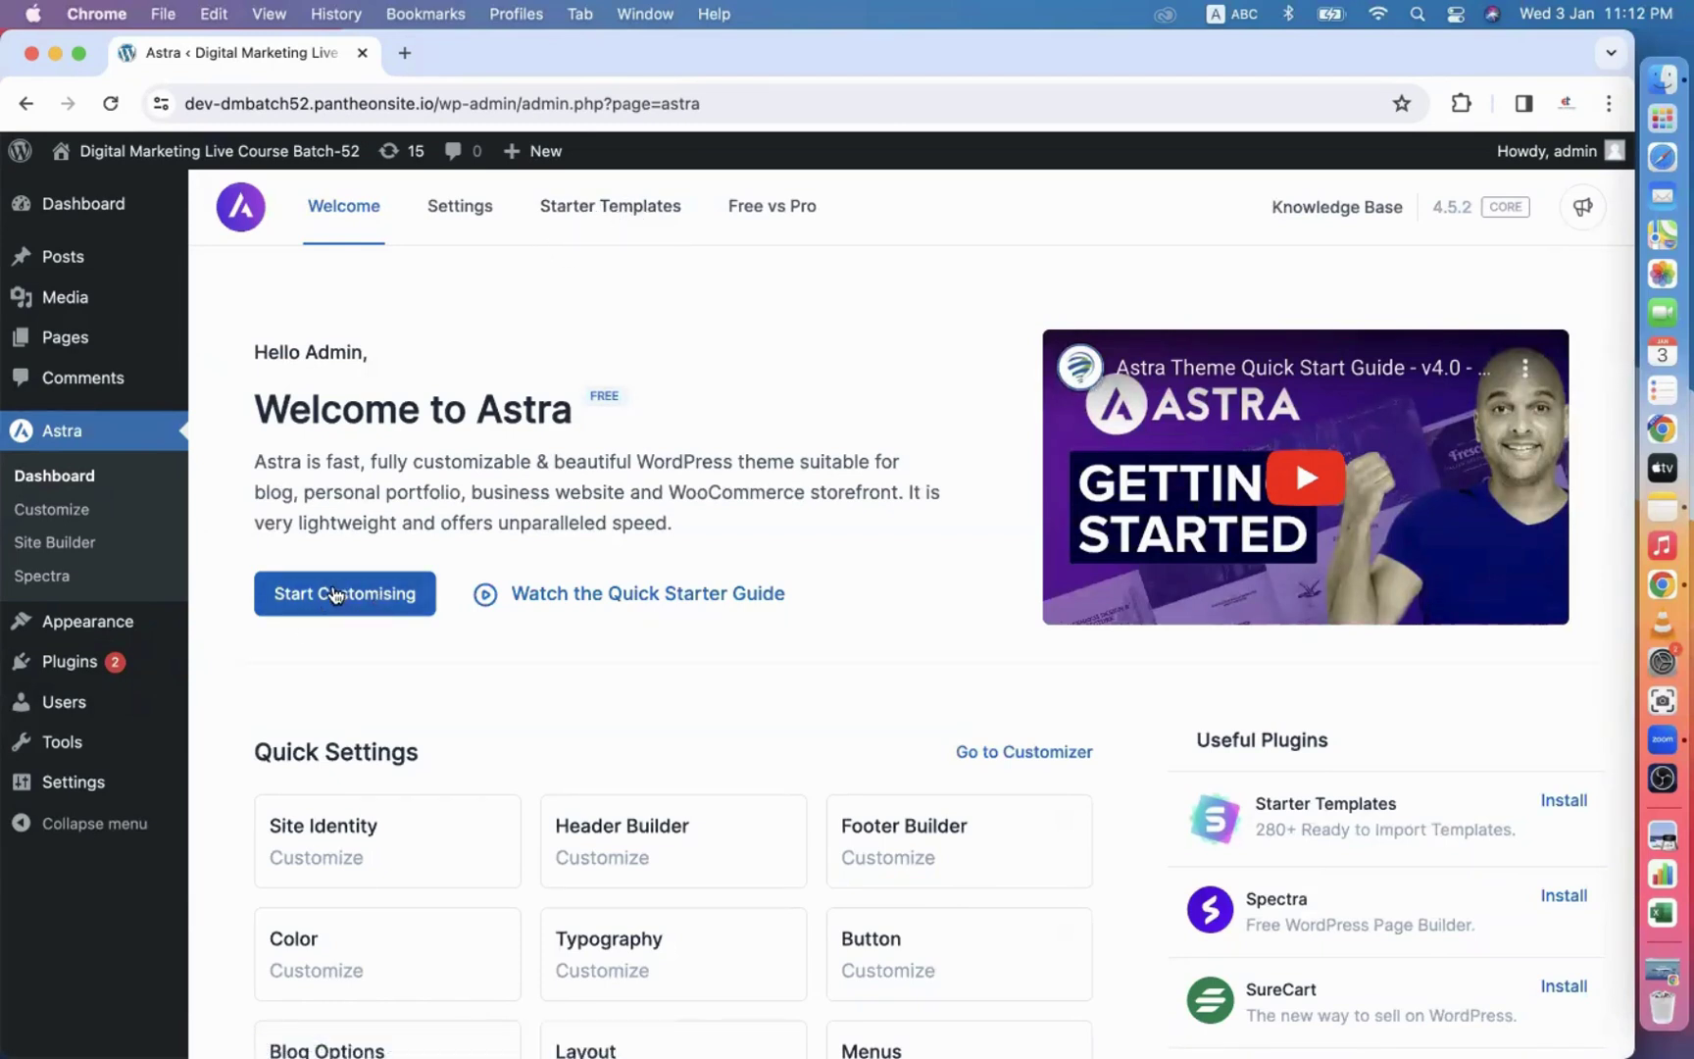
{"action": "left_click", "coordinate": [594, 228]}
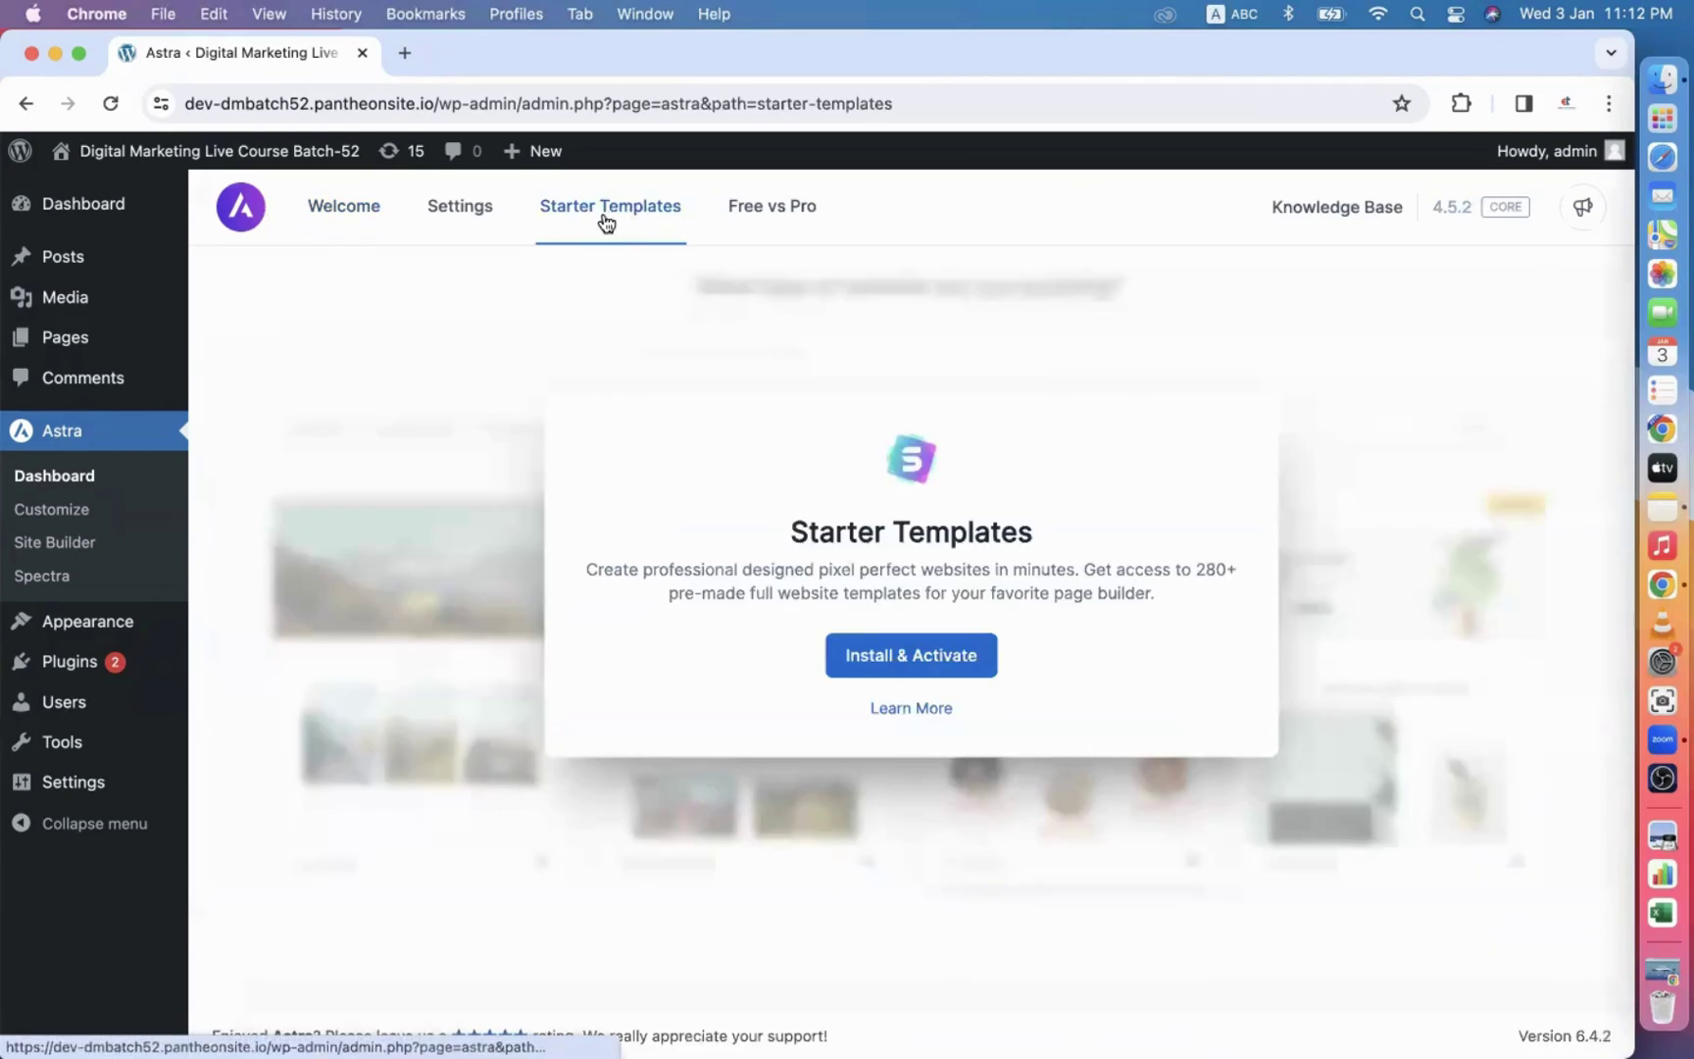
{"action": "left_click", "coordinate": [888, 660]}
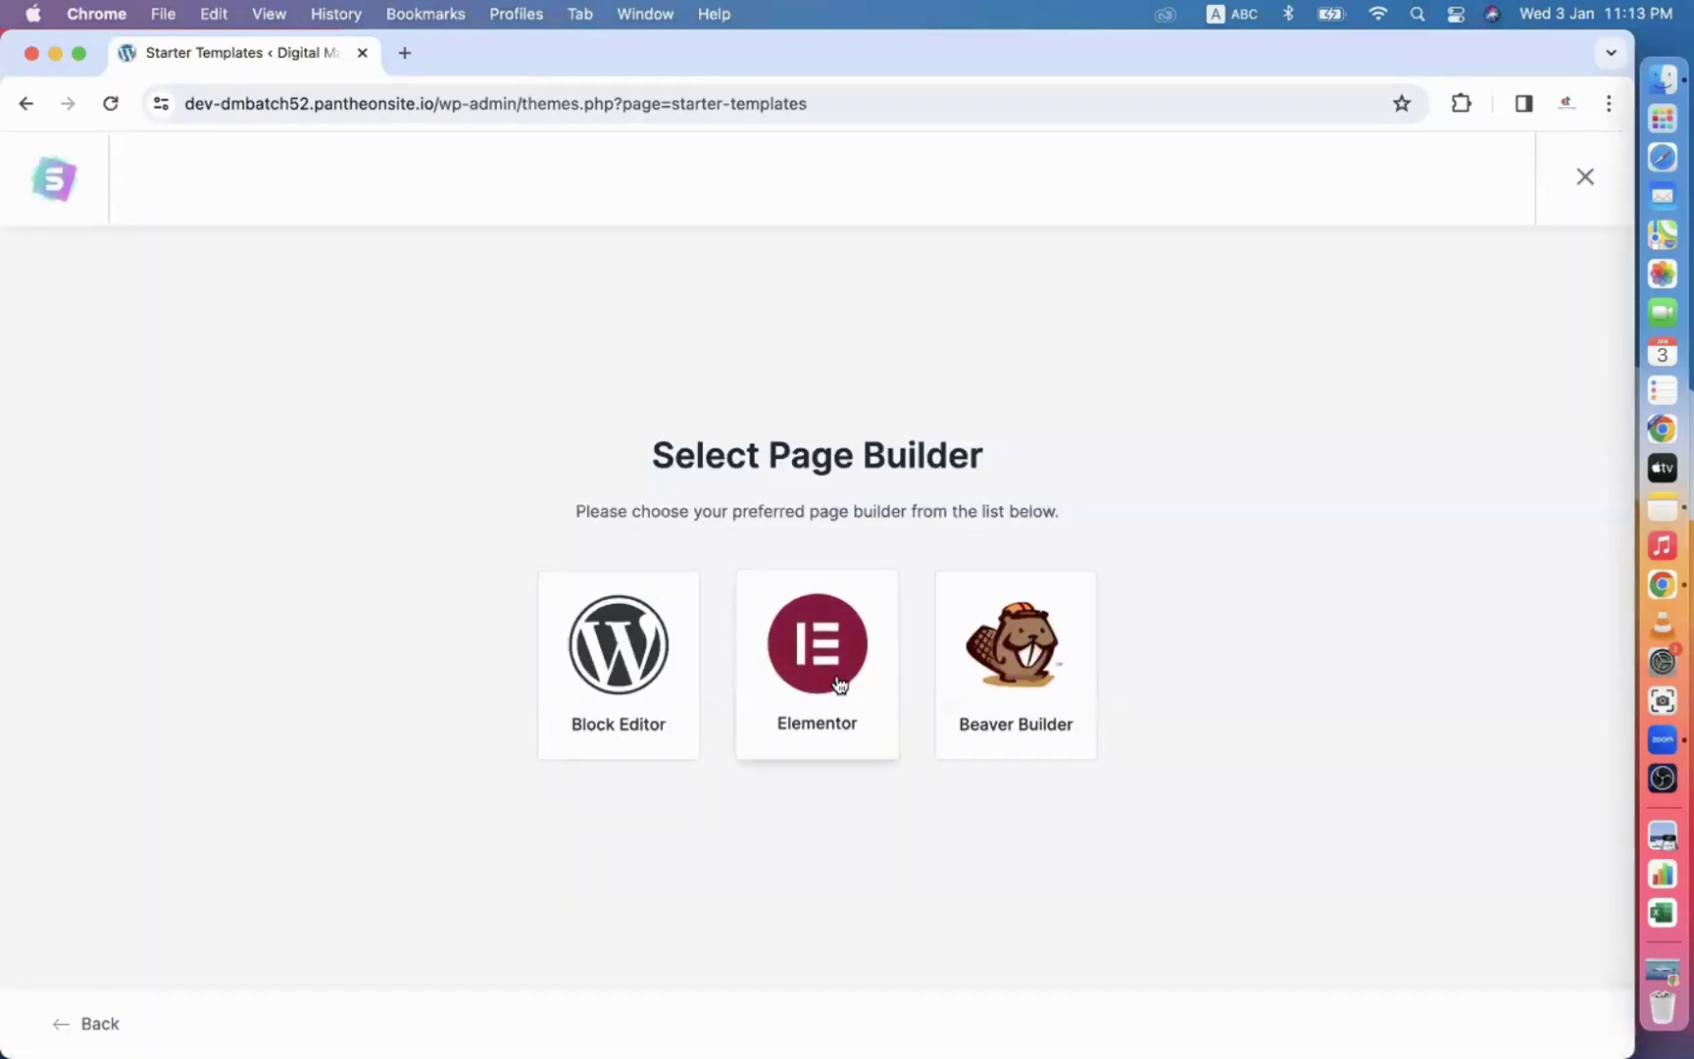
Choose Elementor as page builder and select the Home and Garden Decor template.
{"action": "left_click", "coordinate": [825, 667]}
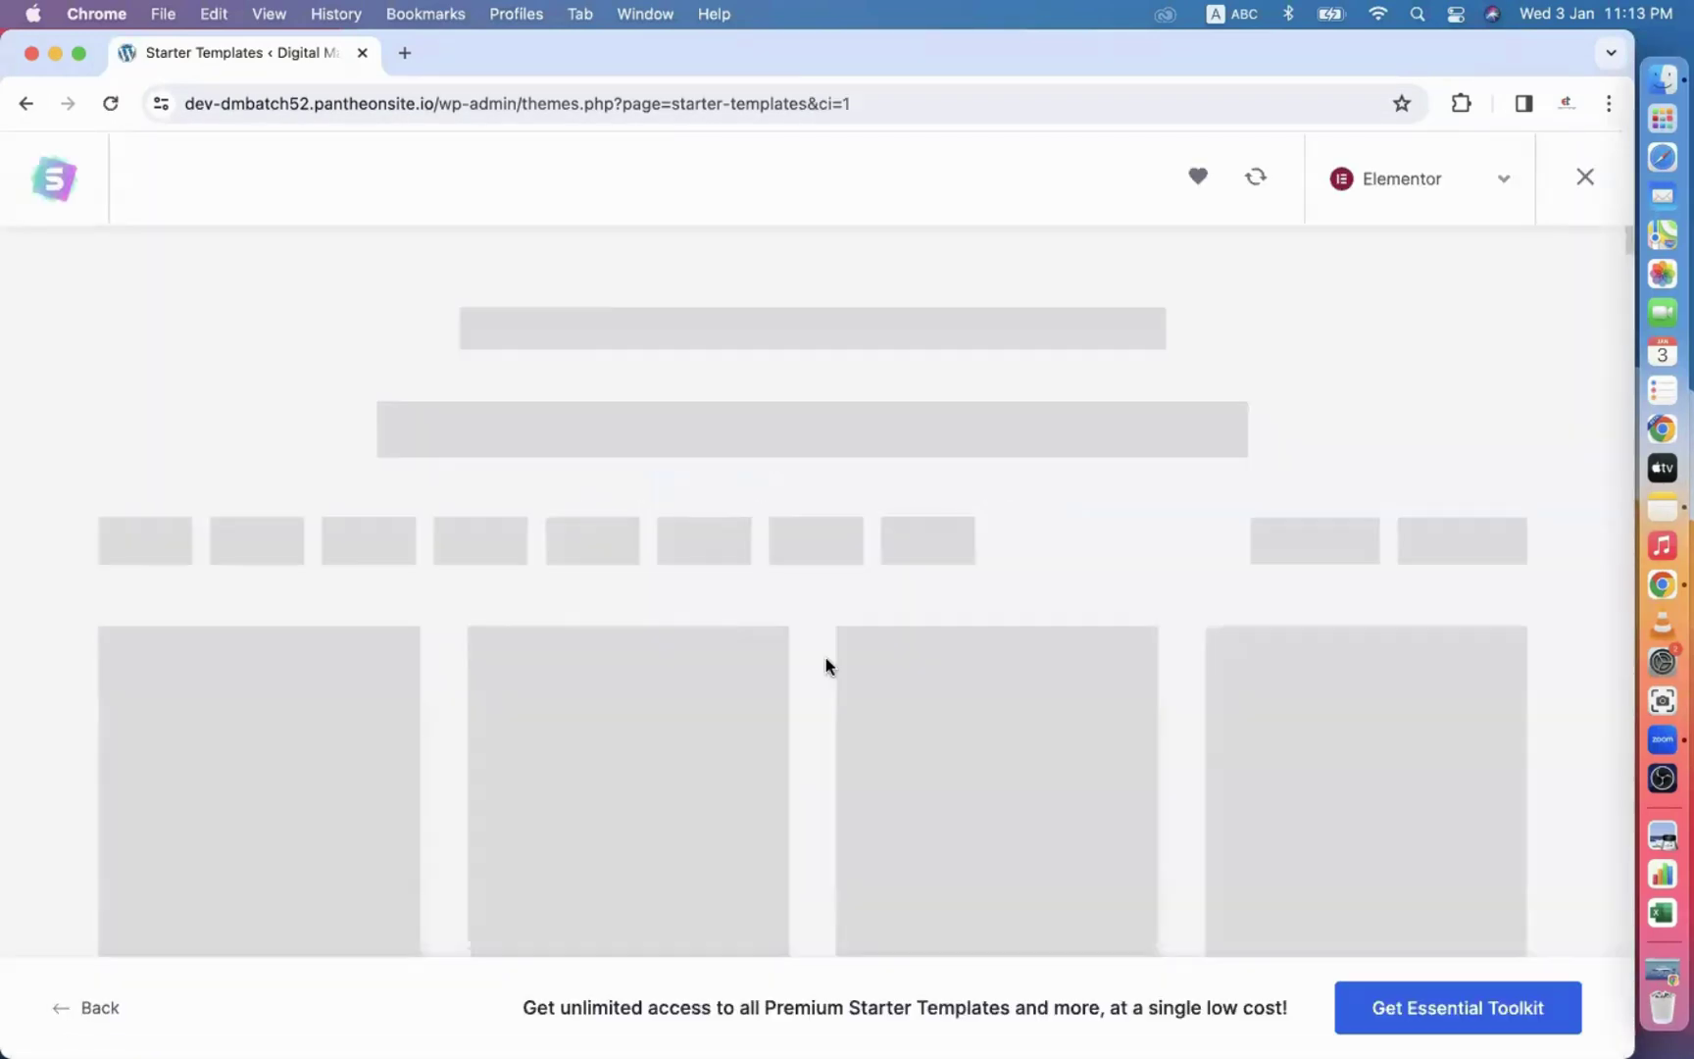
{"action": "scroll", "coordinate": [870, 638], "scroll_direction": "down", "scroll_amount": 6}
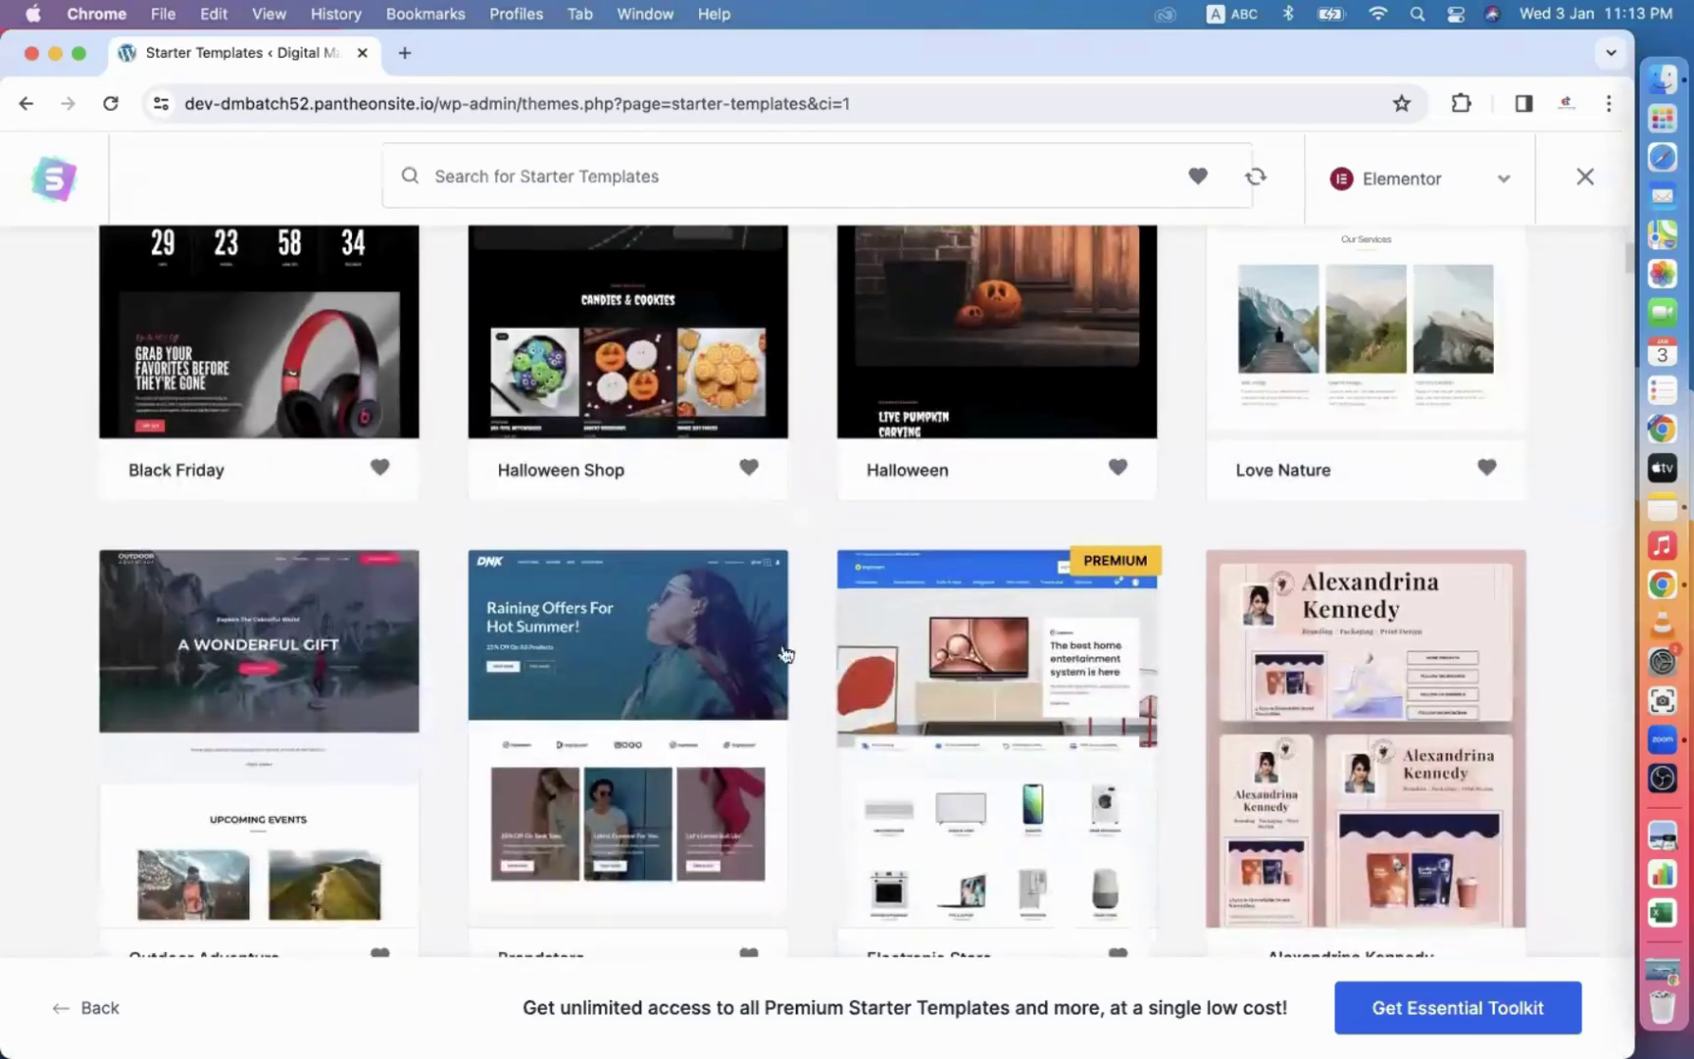
{"action": "scroll", "coordinate": [900, 727], "scroll_direction": "down", "scroll_amount": 7}
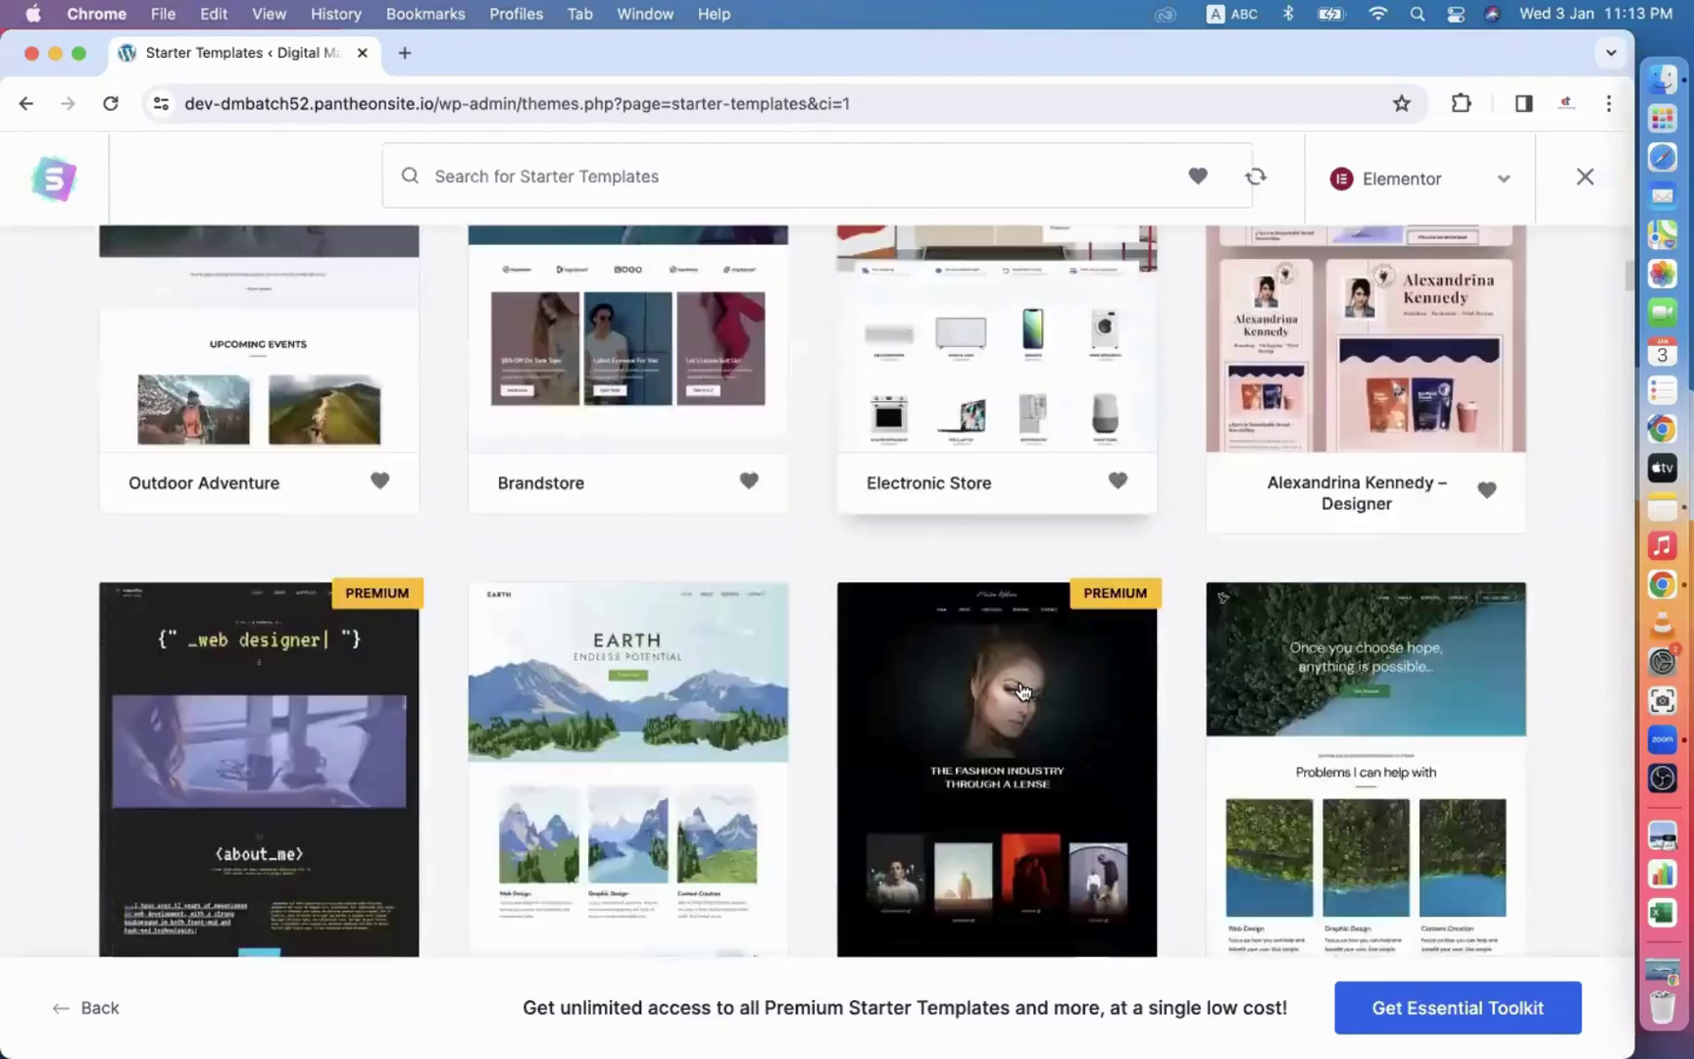
{"action": "scroll", "coordinate": [955, 684], "scroll_direction": "down", "scroll_amount": 6}
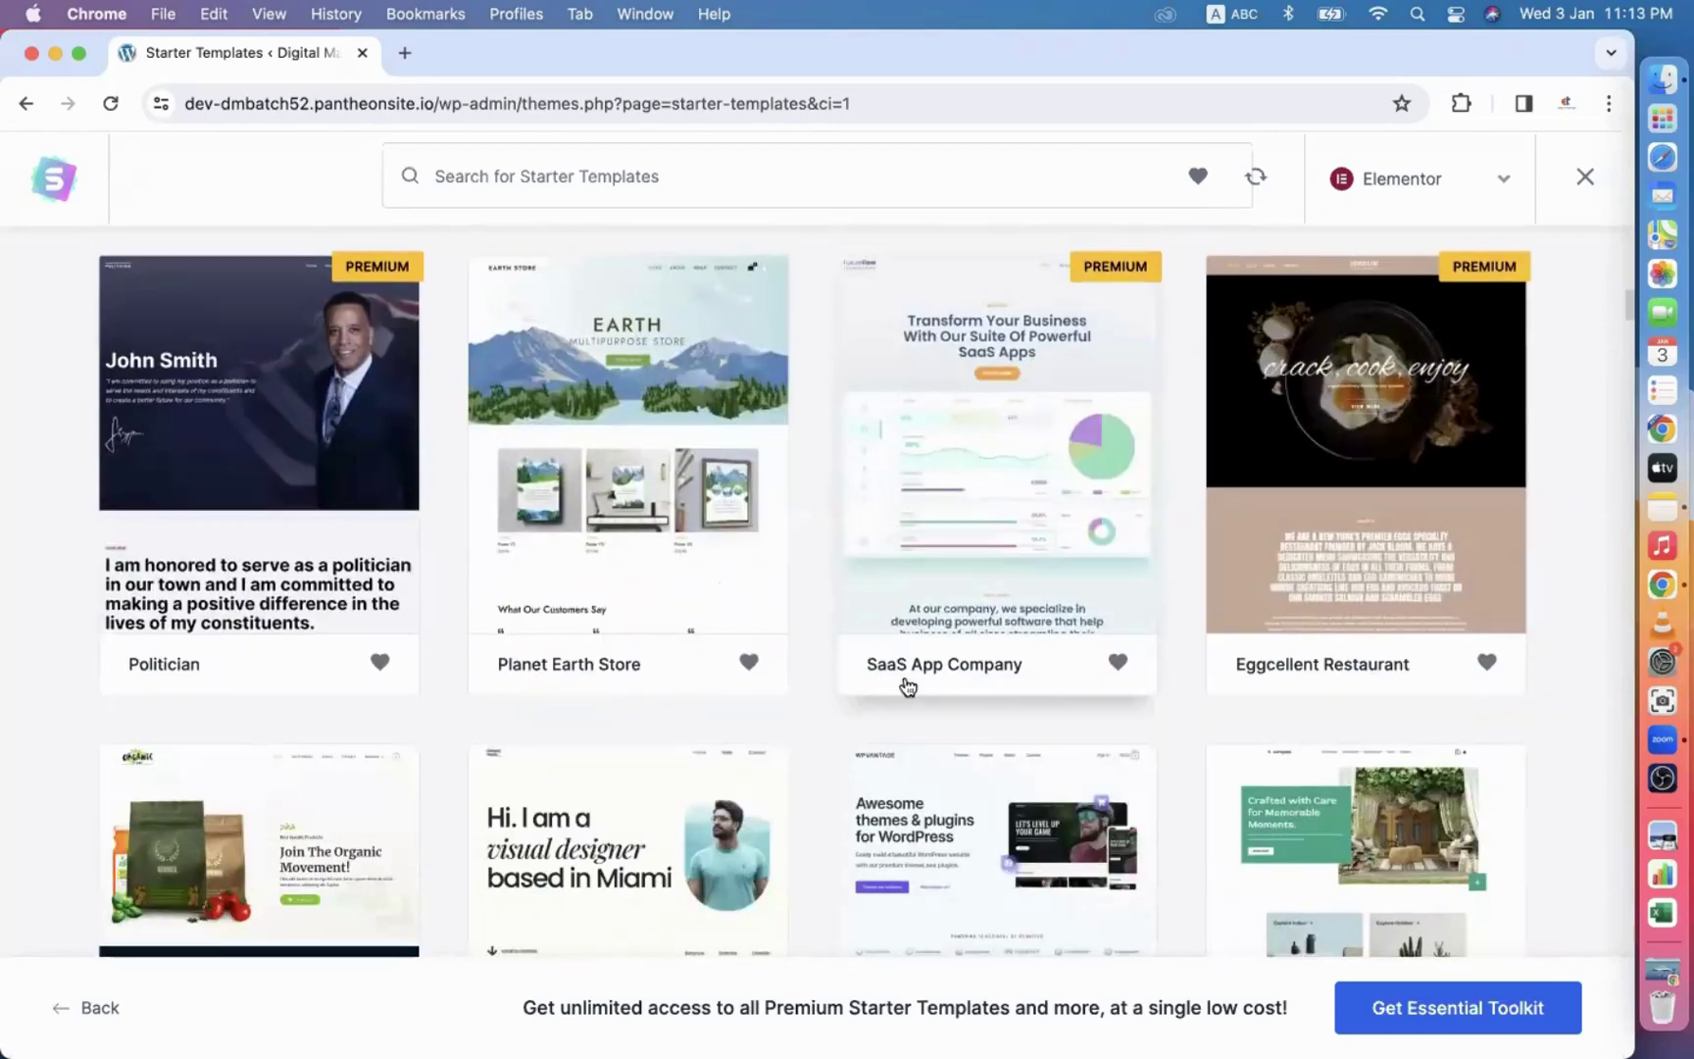
{"action": "scroll", "coordinate": [716, 664], "scroll_direction": "down", "scroll_amount": 3}
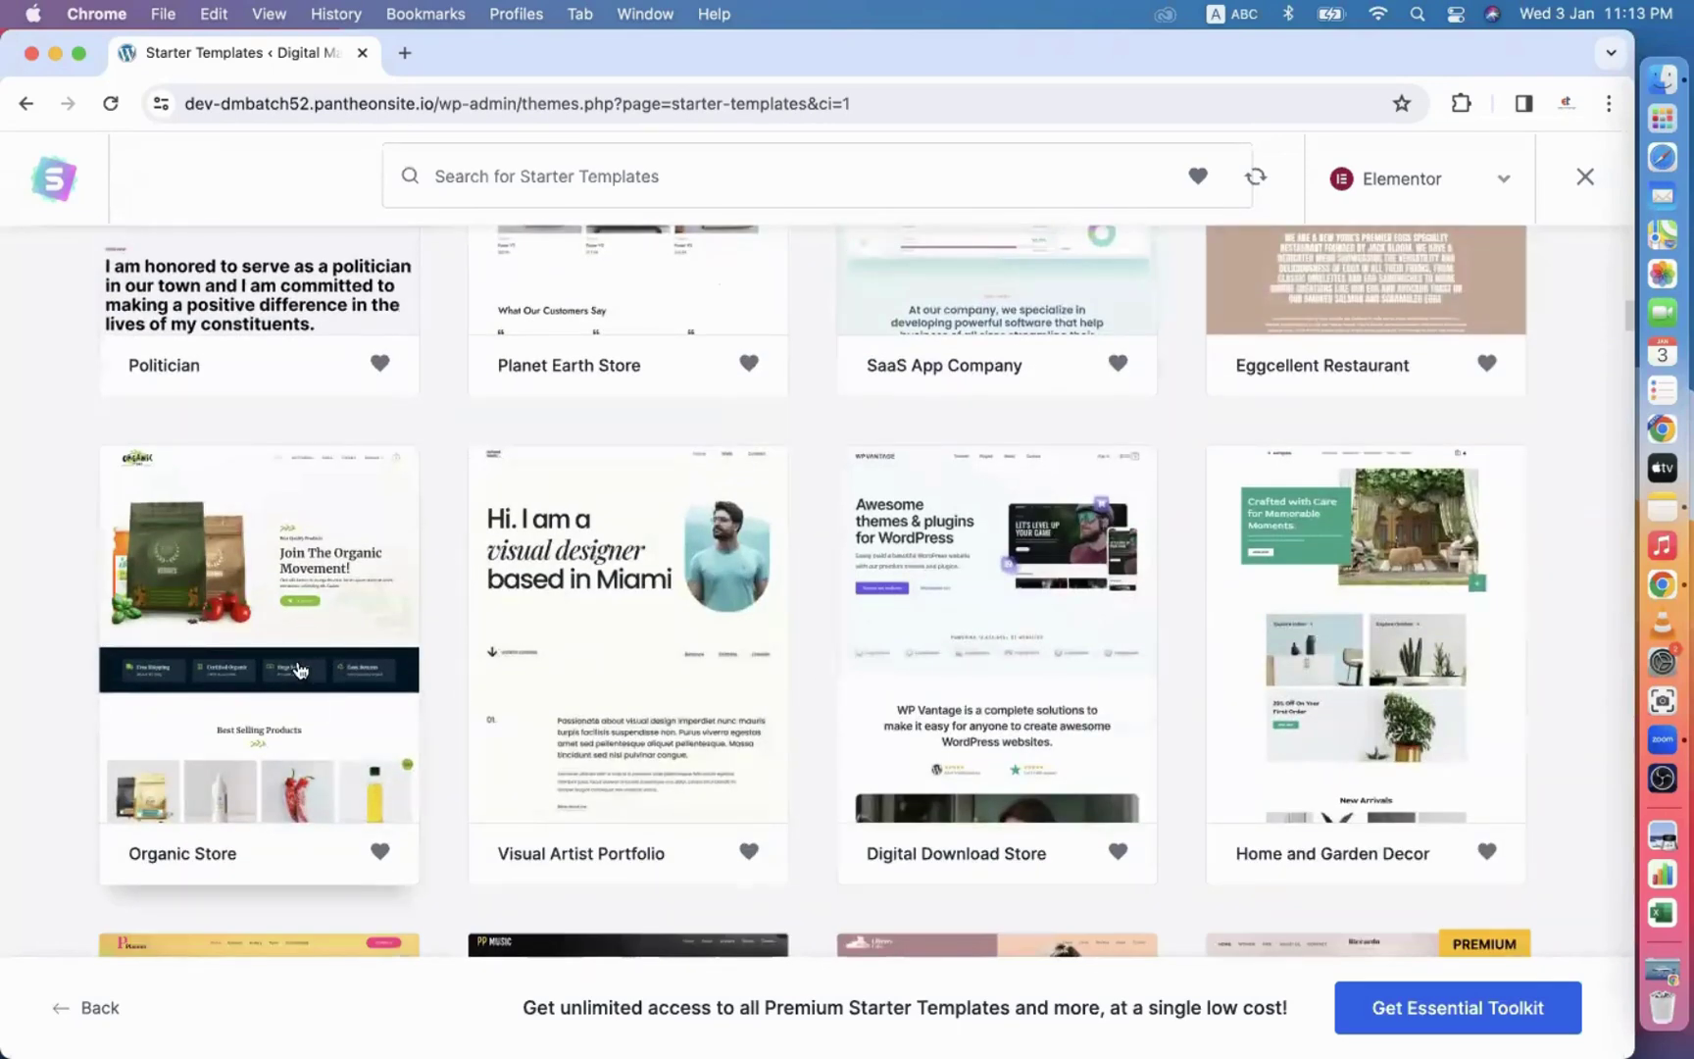
{"action": "left_click", "coordinate": [1353, 661]}
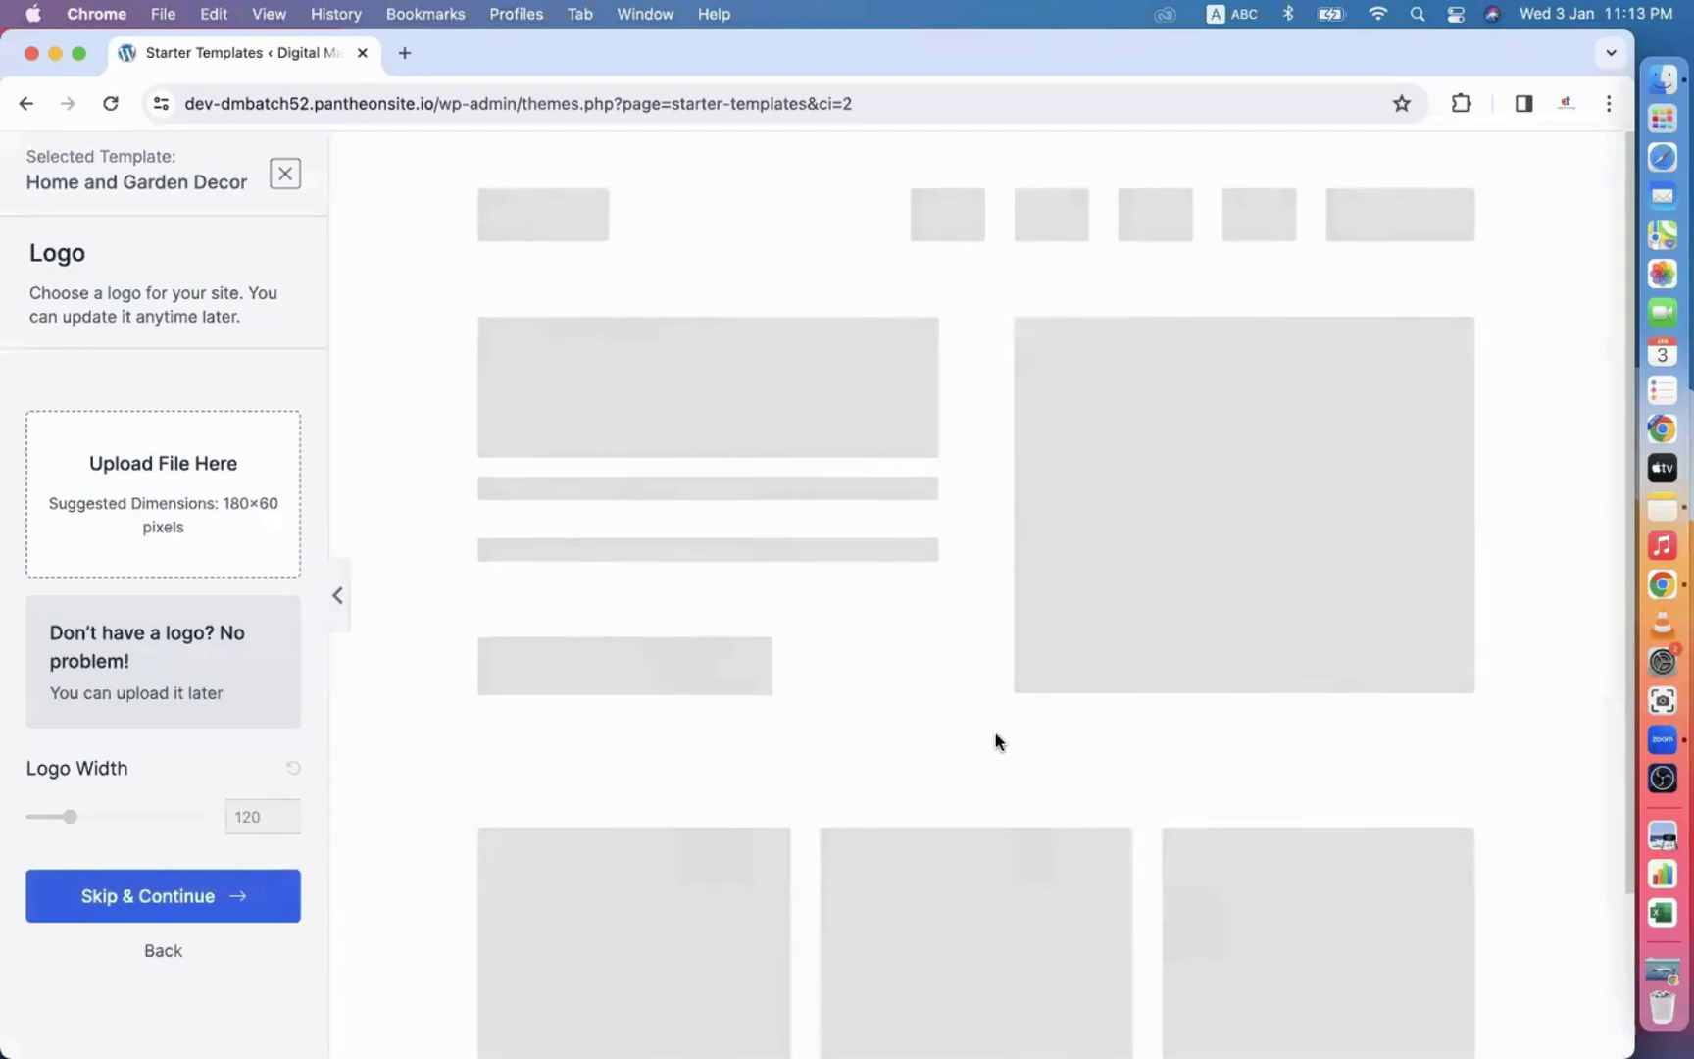
Skip the logo and keep the default colours and fonts.
{"action": "scroll", "coordinate": [964, 745], "scroll_direction": "down", "scroll_amount": 4}
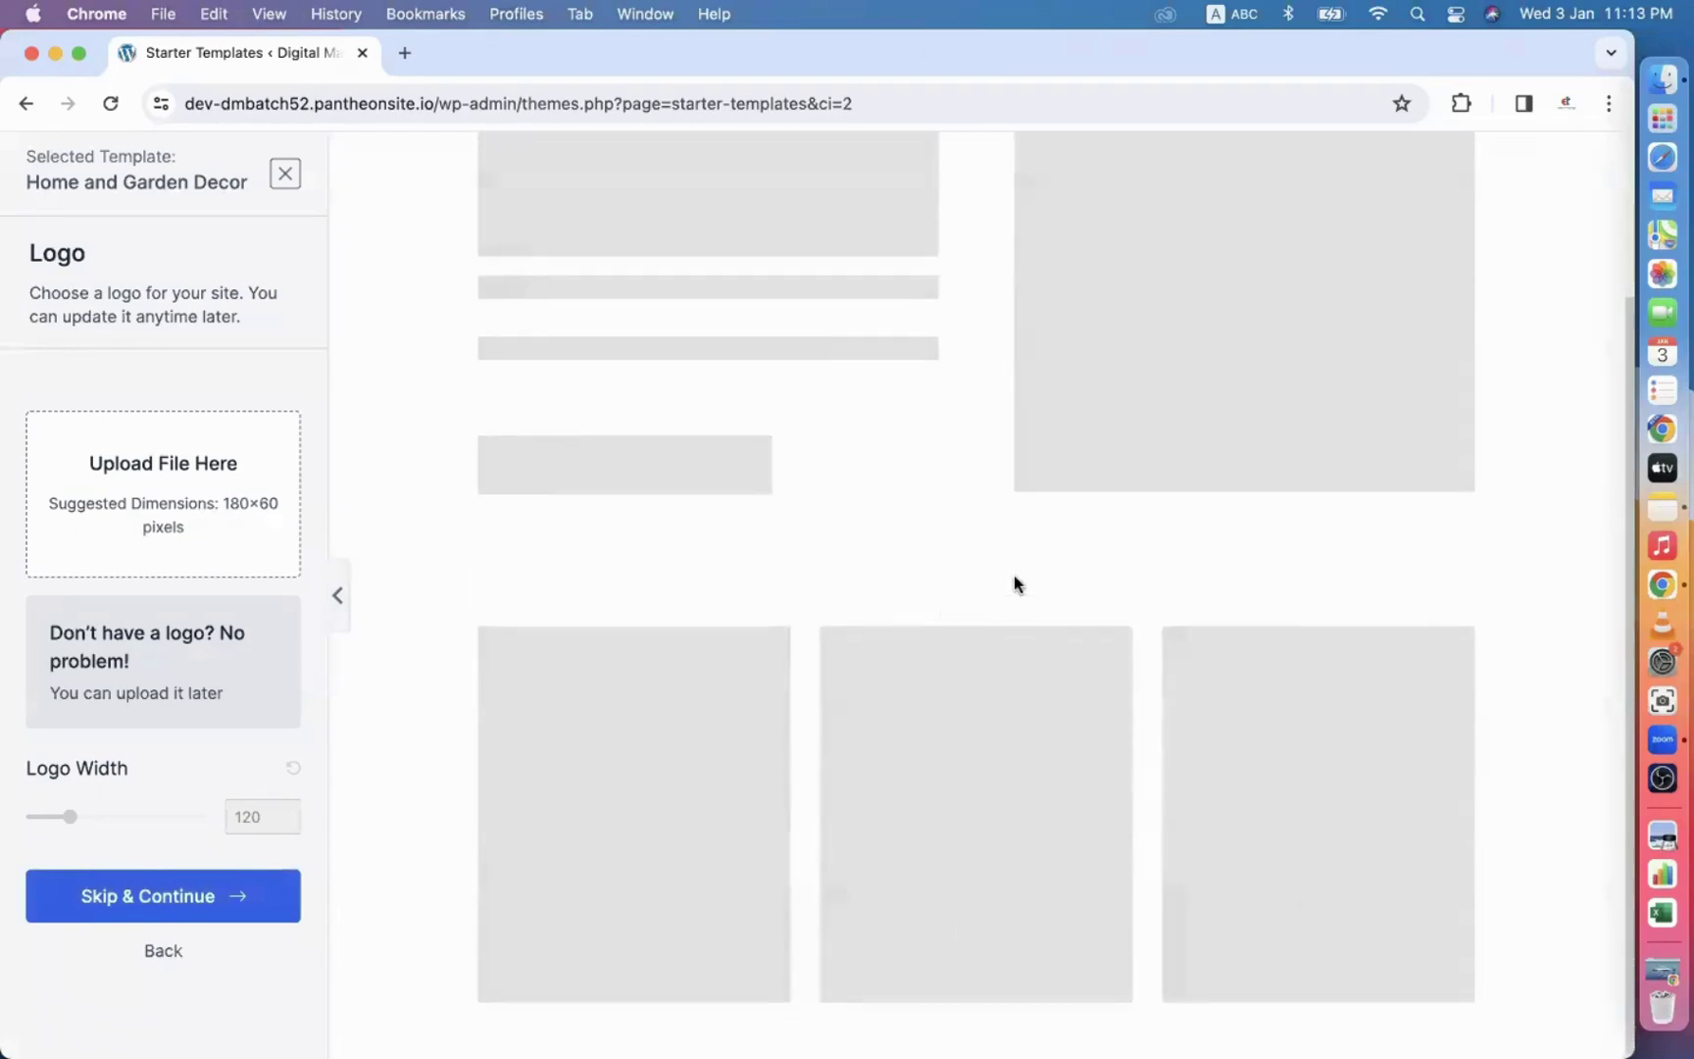
{"action": "scroll", "coordinate": [875, 583], "scroll_direction": "up", "scroll_amount": 4}
{"action": "scroll", "coordinate": [946, 624], "scroll_direction": "down", "scroll_amount": 4}
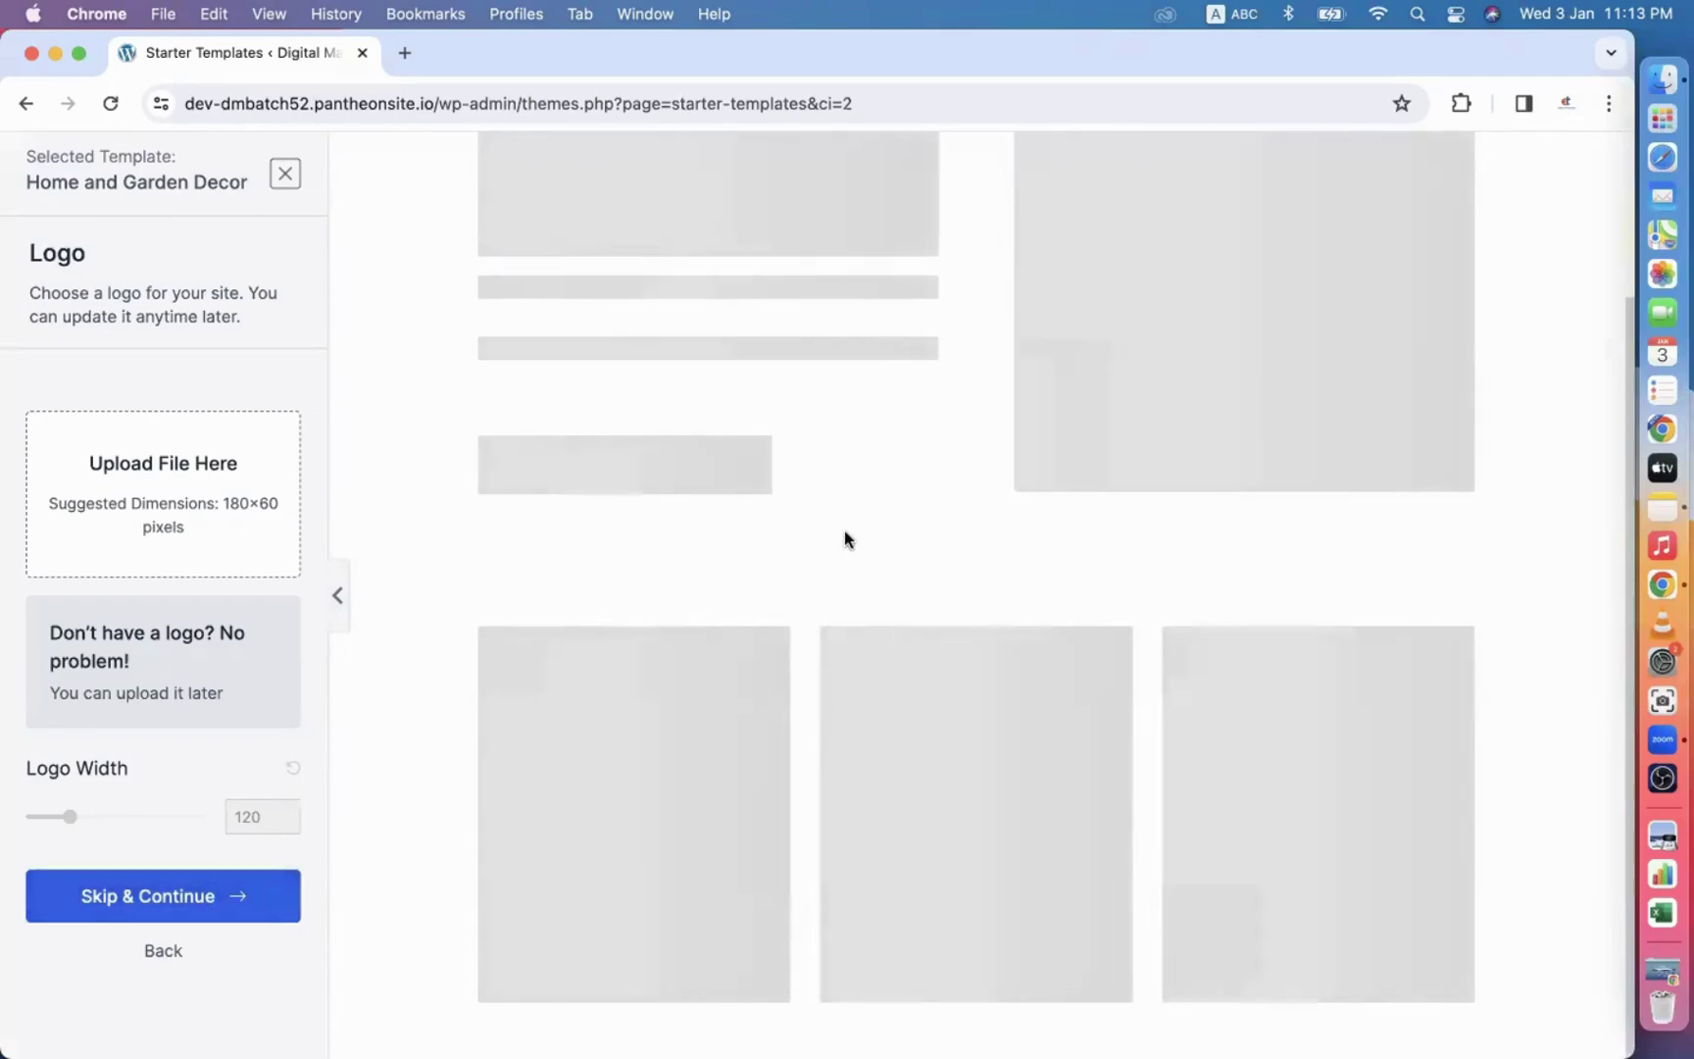
{"action": "scroll", "coordinate": [1149, 640], "scroll_direction": "down", "scroll_amount": 20}
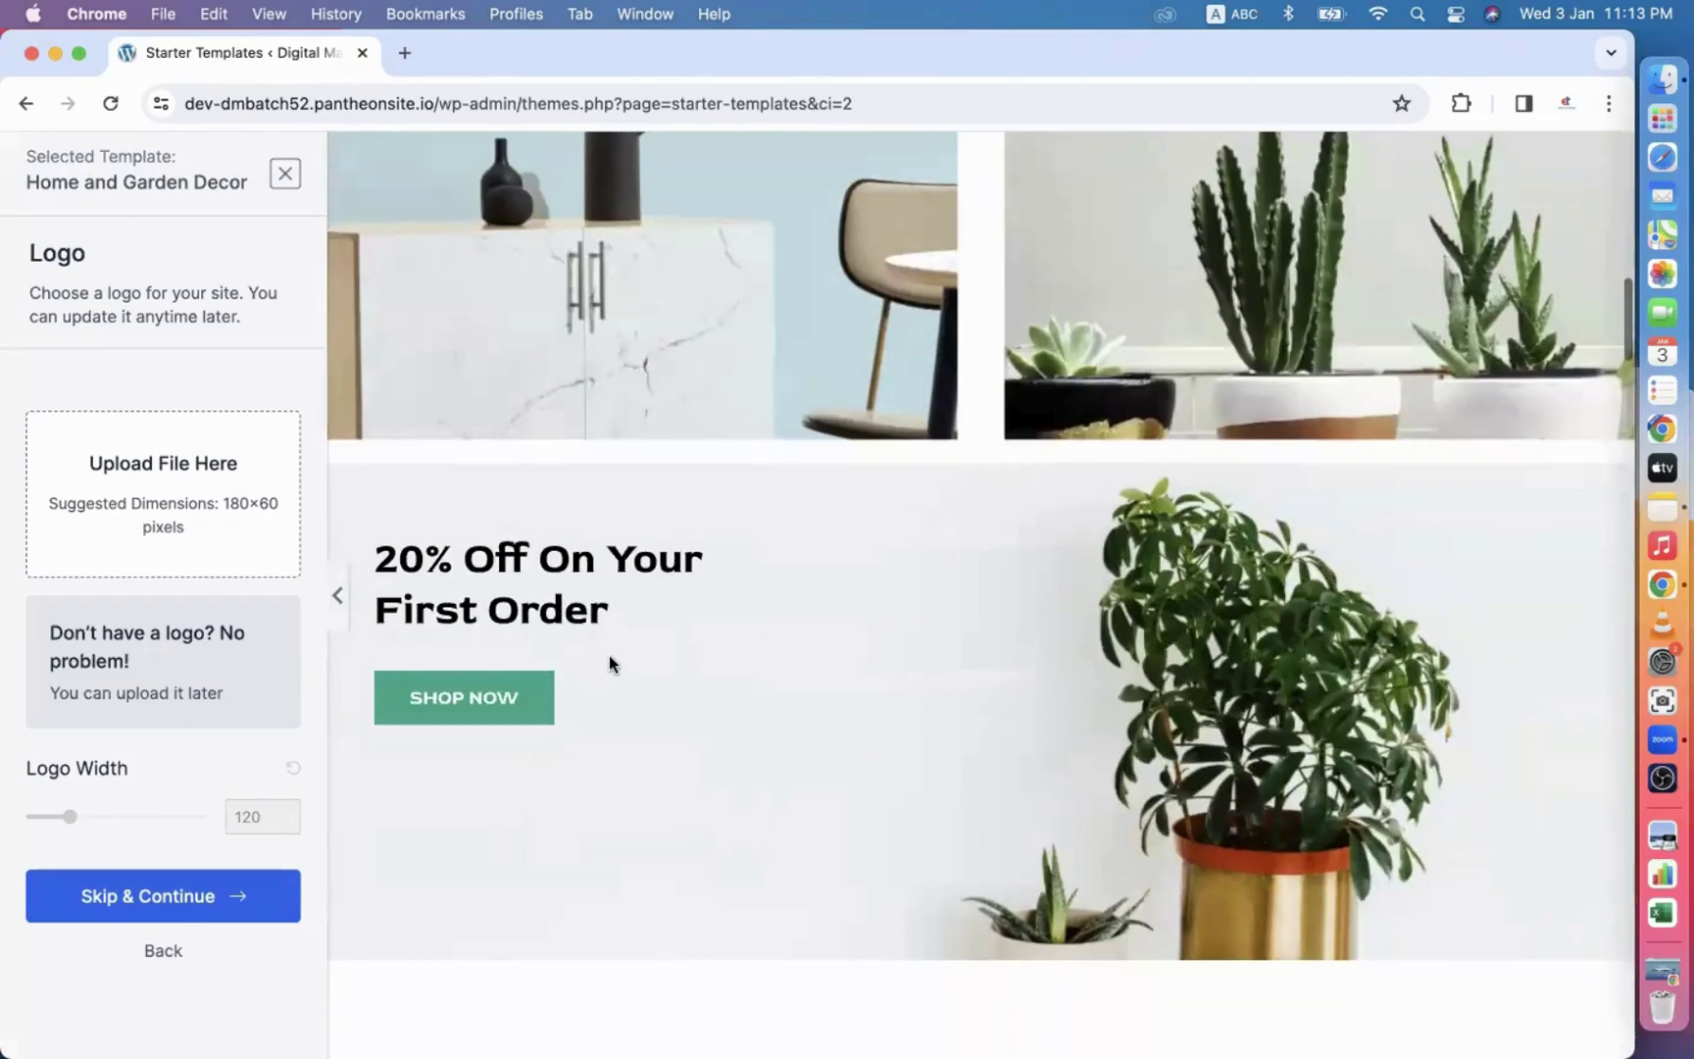
{"action": "left_click", "coordinate": [179, 895]}
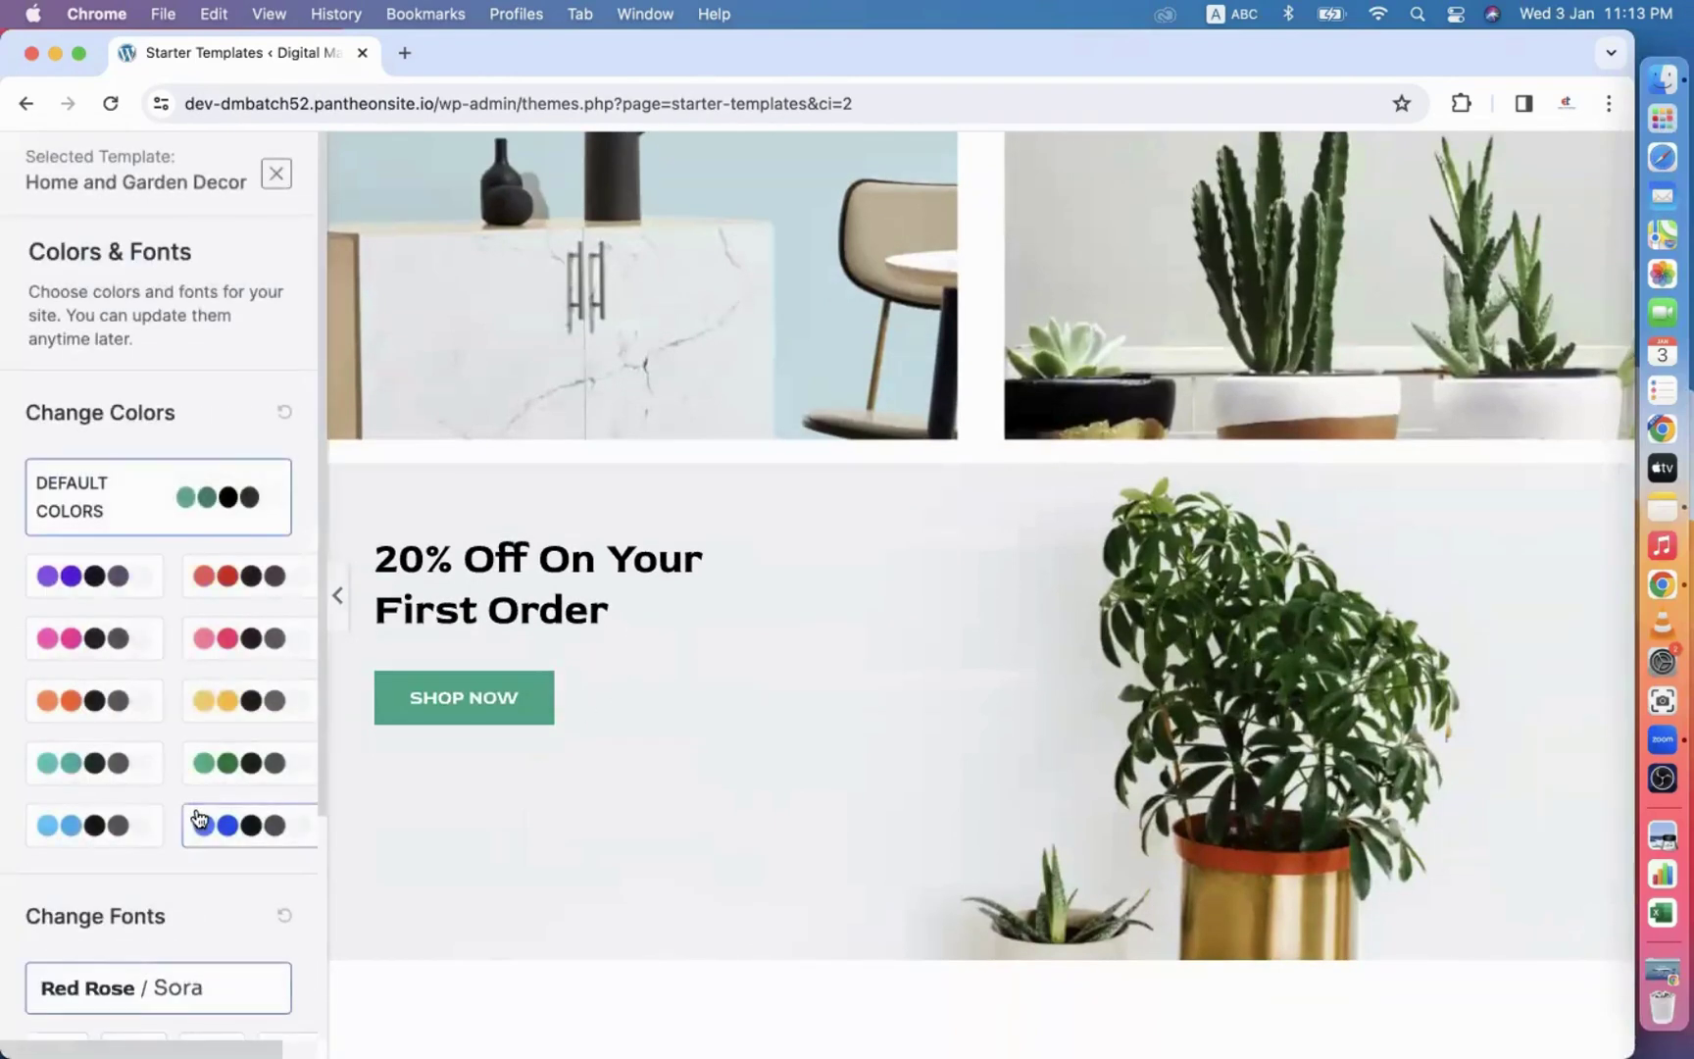
{"action": "scroll", "coordinate": [199, 820], "scroll_direction": "down", "scroll_amount": 5}
{"action": "left_click", "coordinate": [132, 930]}
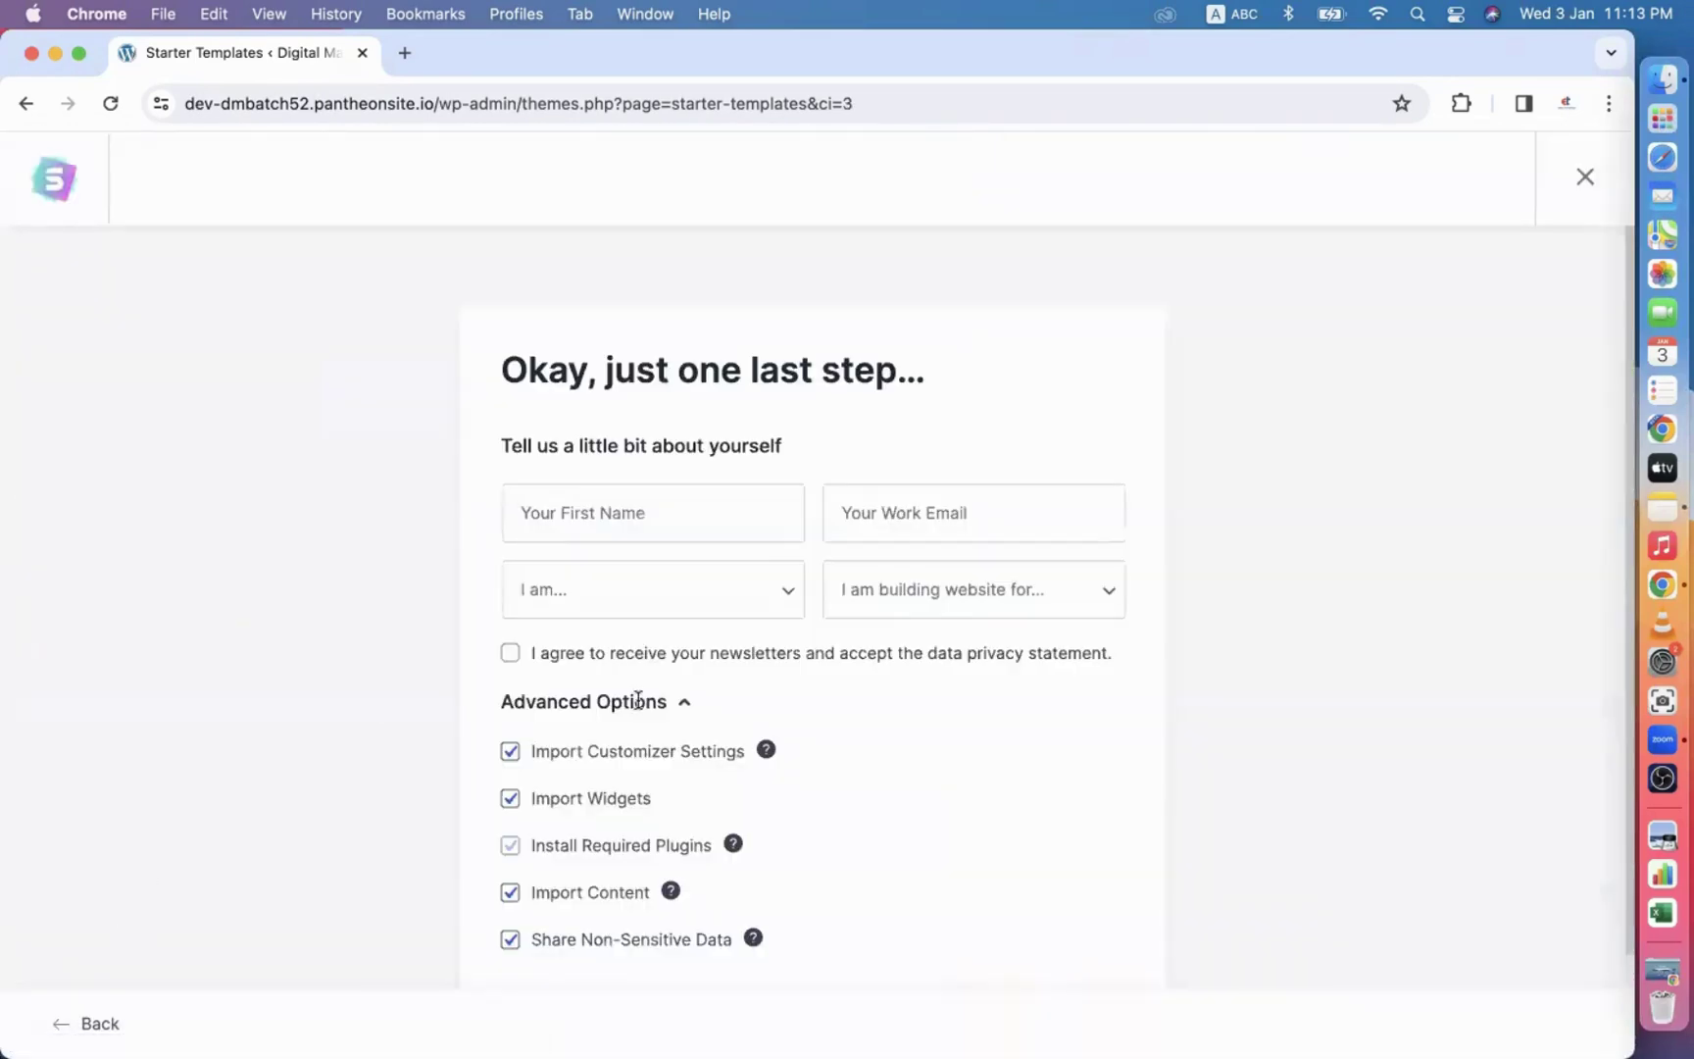
Submit the final form so the Home and Garden Decor template begins importing.
{"action": "scroll", "coordinate": [637, 700], "scroll_direction": "down", "scroll_amount": 3}
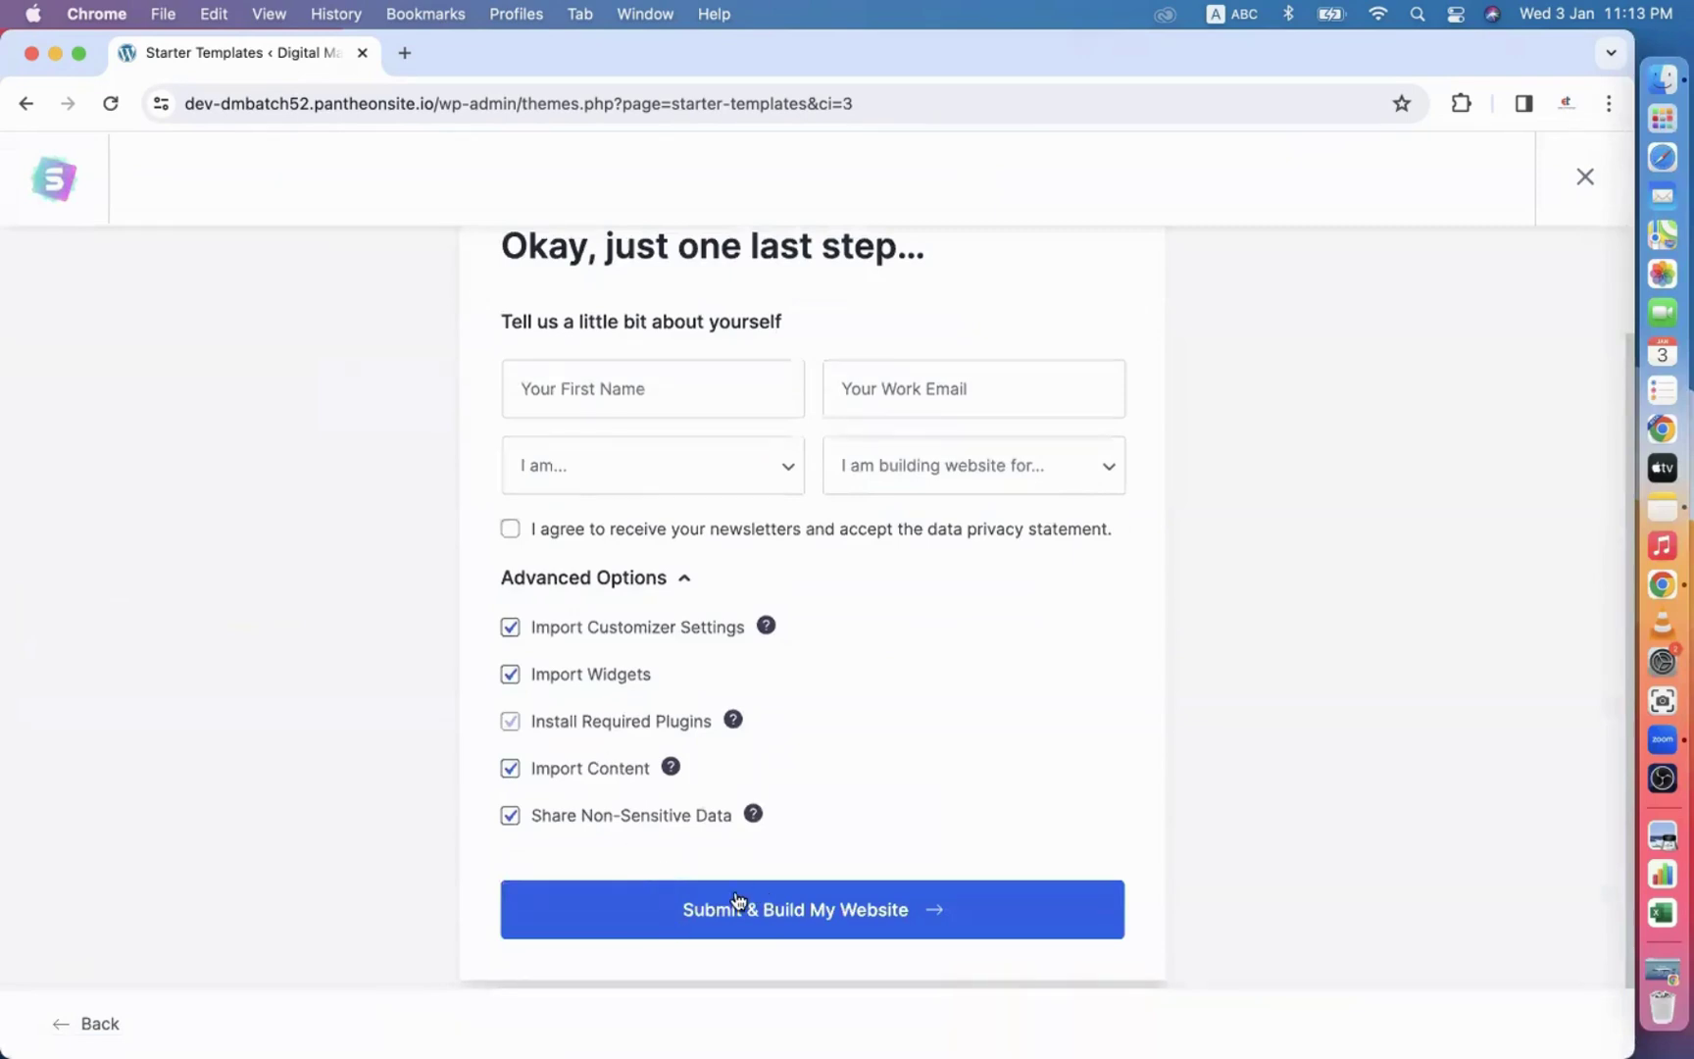
{"action": "left_click", "coordinate": [738, 899]}
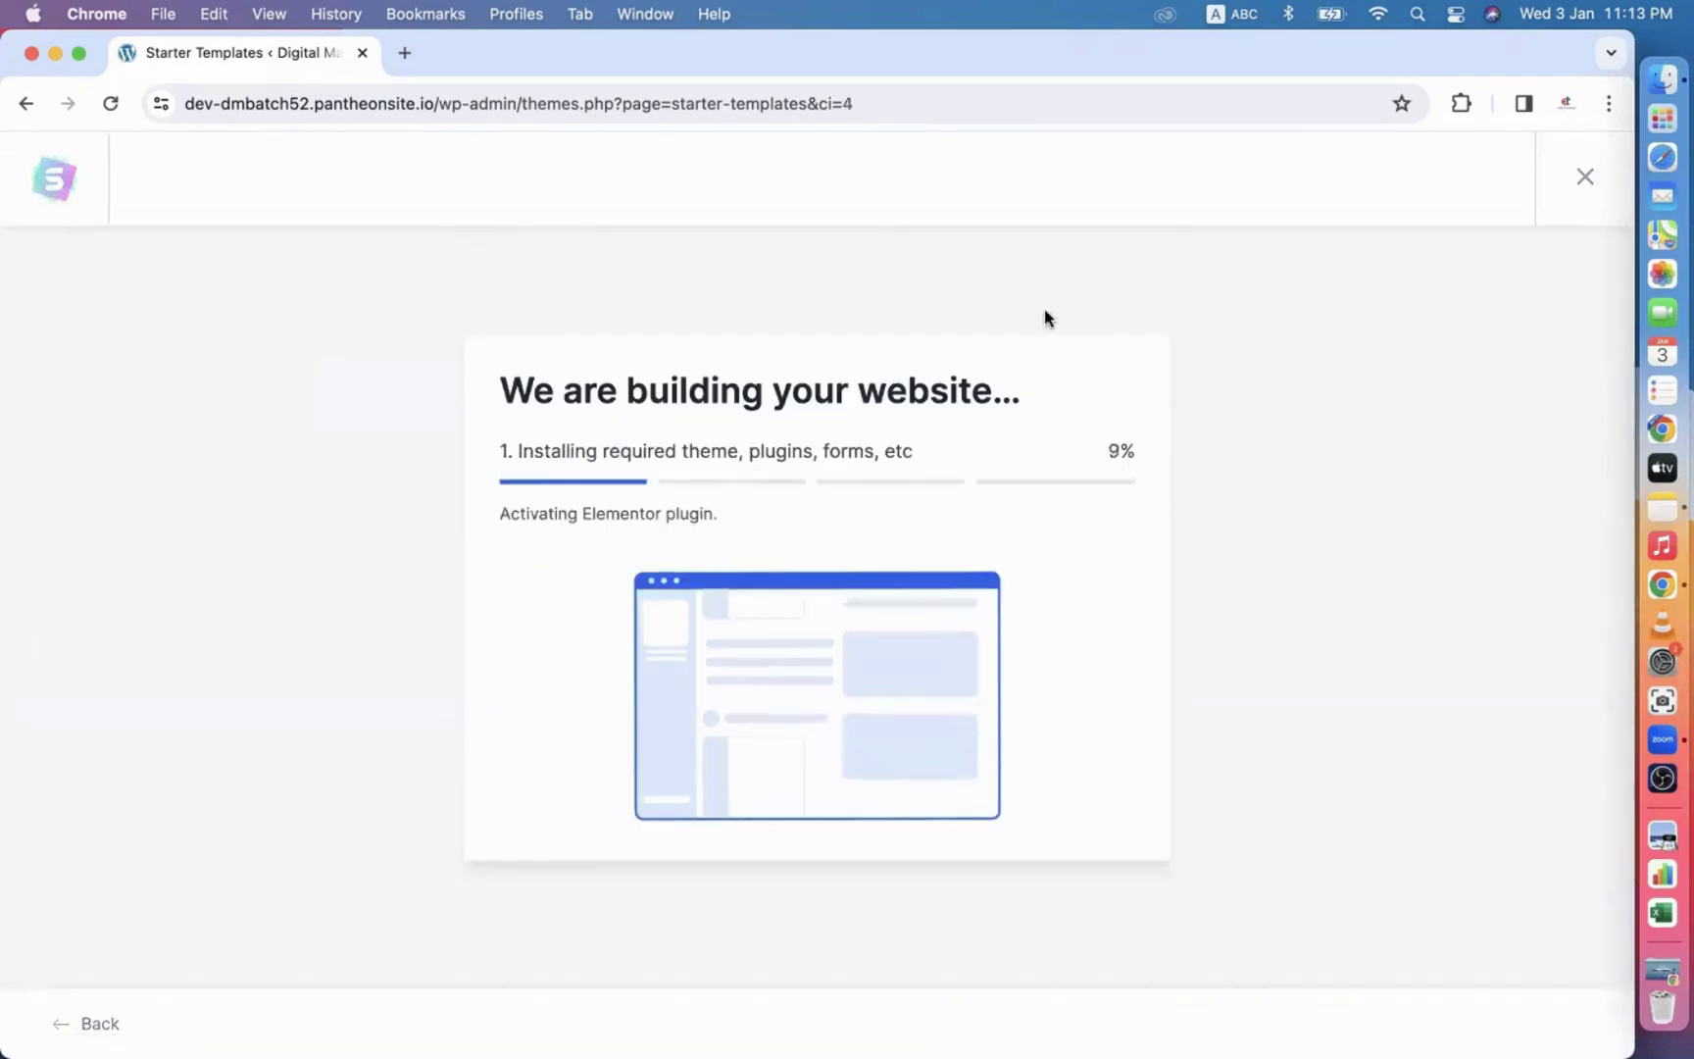